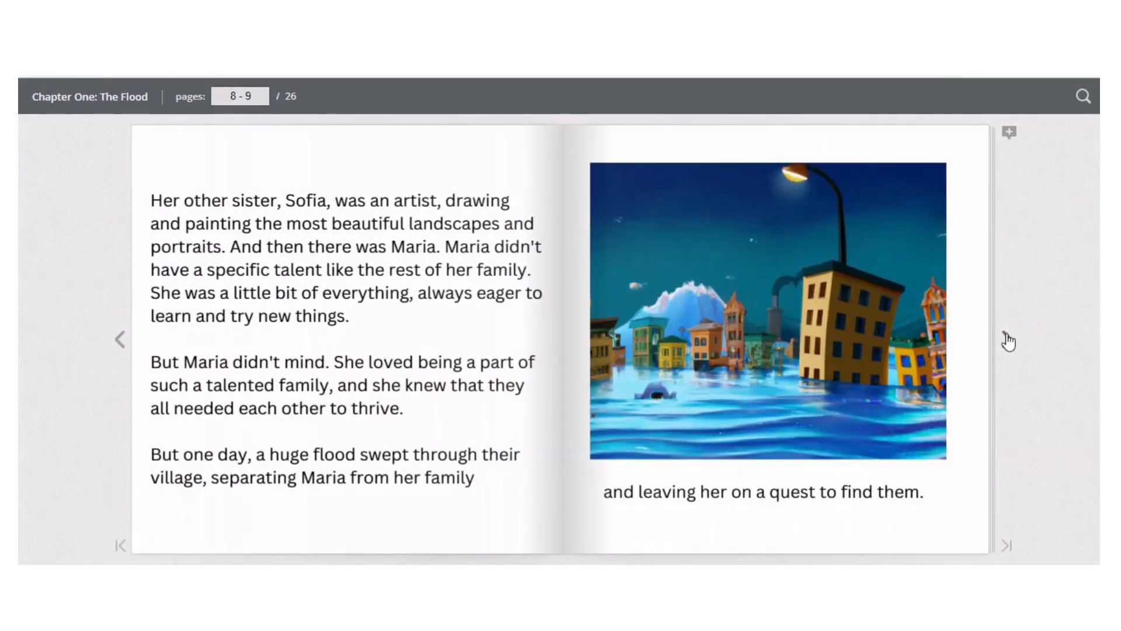
- Page through the illustrated children's book from pages 8-9 to the About the Author page, and return to its beginning
{"action": "left_click", "coordinate": [1009, 342]}
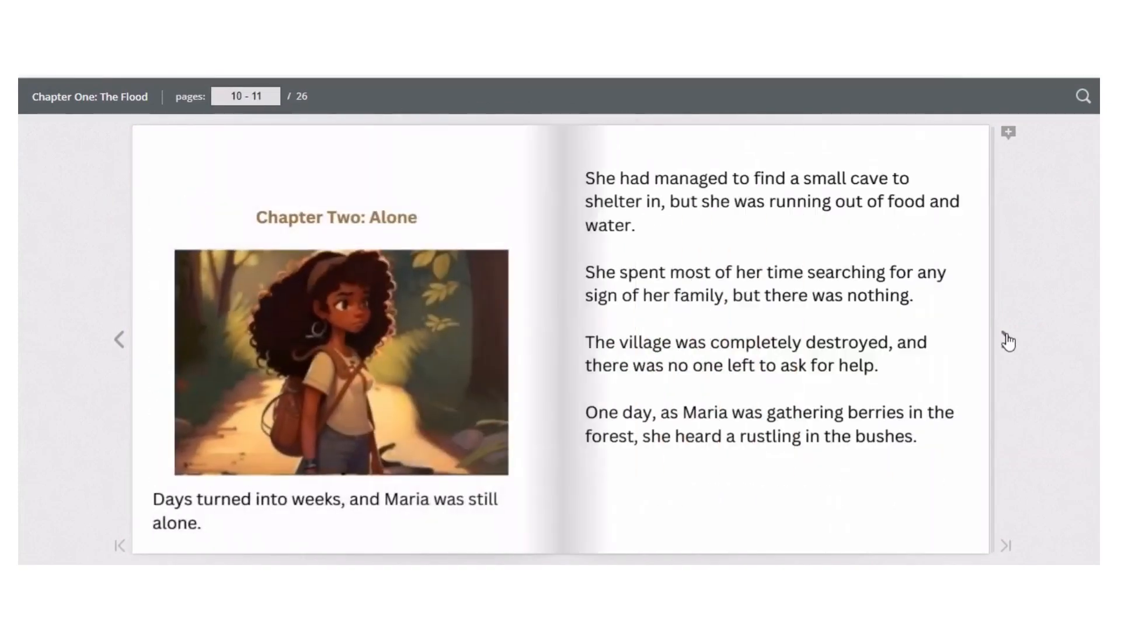
{"action": "left_click", "coordinate": [1008, 342]}
{"action": "left_click", "coordinate": [1009, 341]}
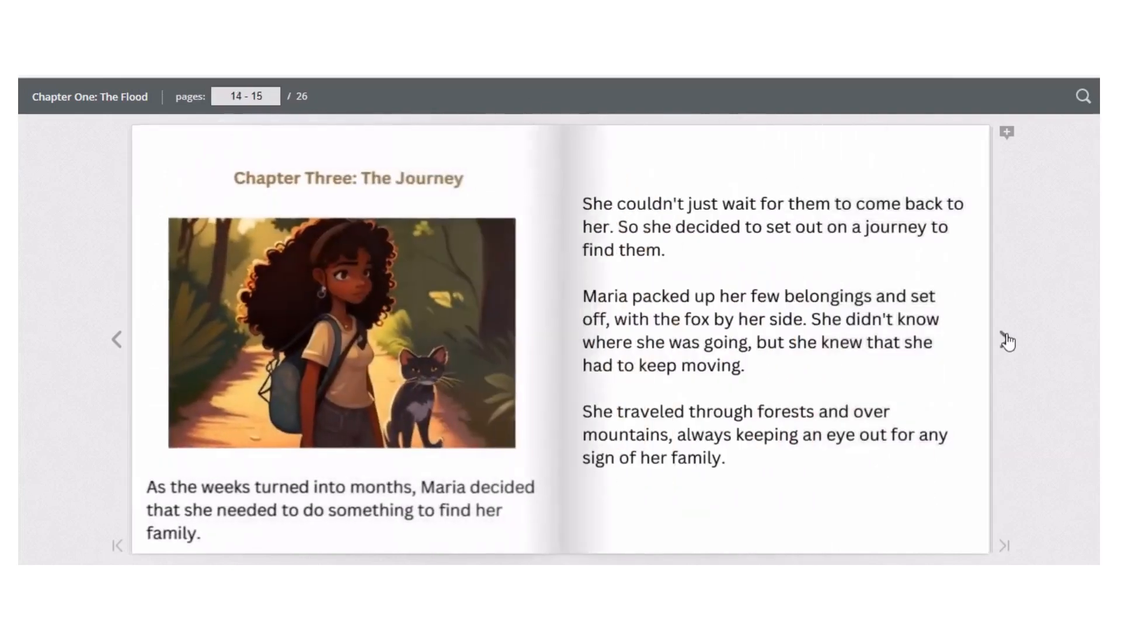
{"action": "left_click", "coordinate": [1009, 341]}
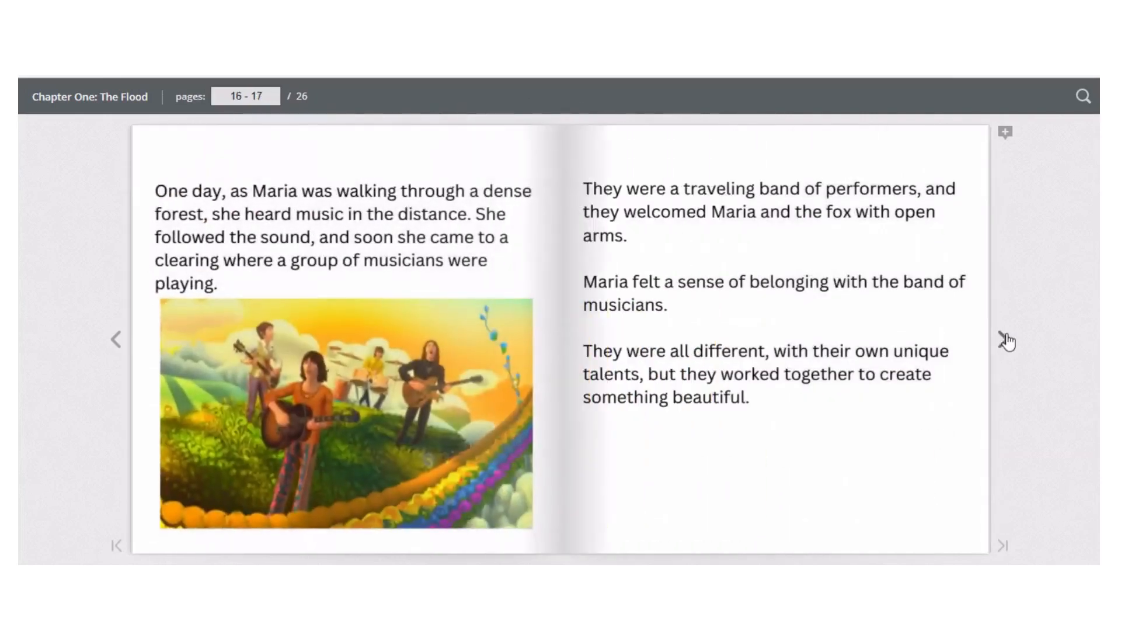
{"action": "left_click", "coordinate": [1009, 341]}
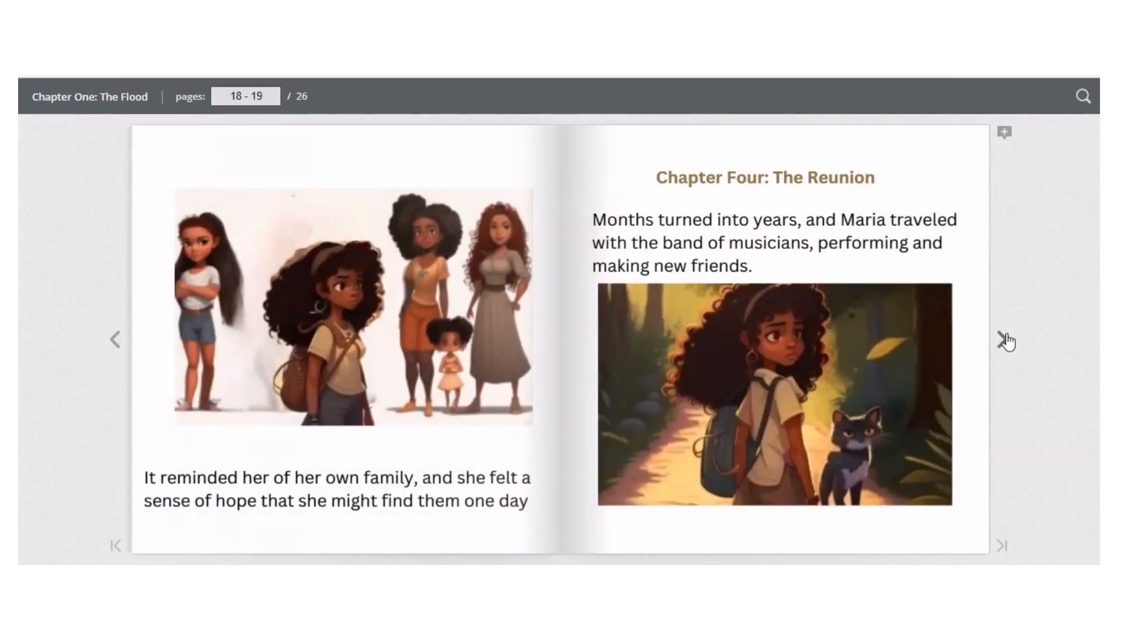
{"action": "left_click", "coordinate": [1008, 342]}
{"action": "left_click", "coordinate": [1009, 342]}
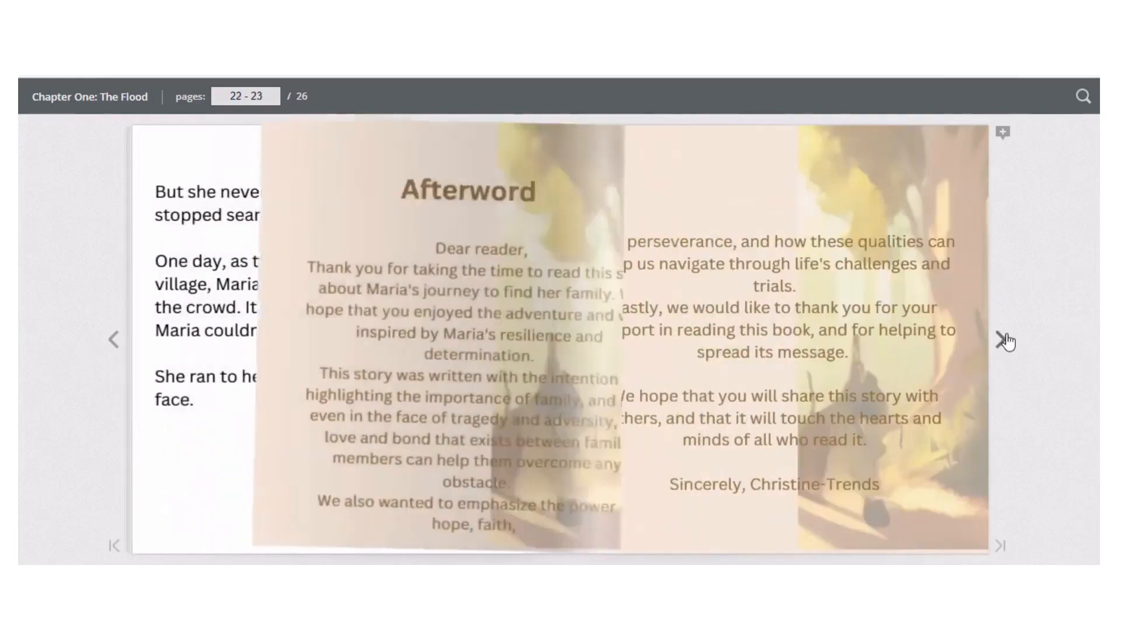
{"action": "left_click", "coordinate": [1009, 341]}
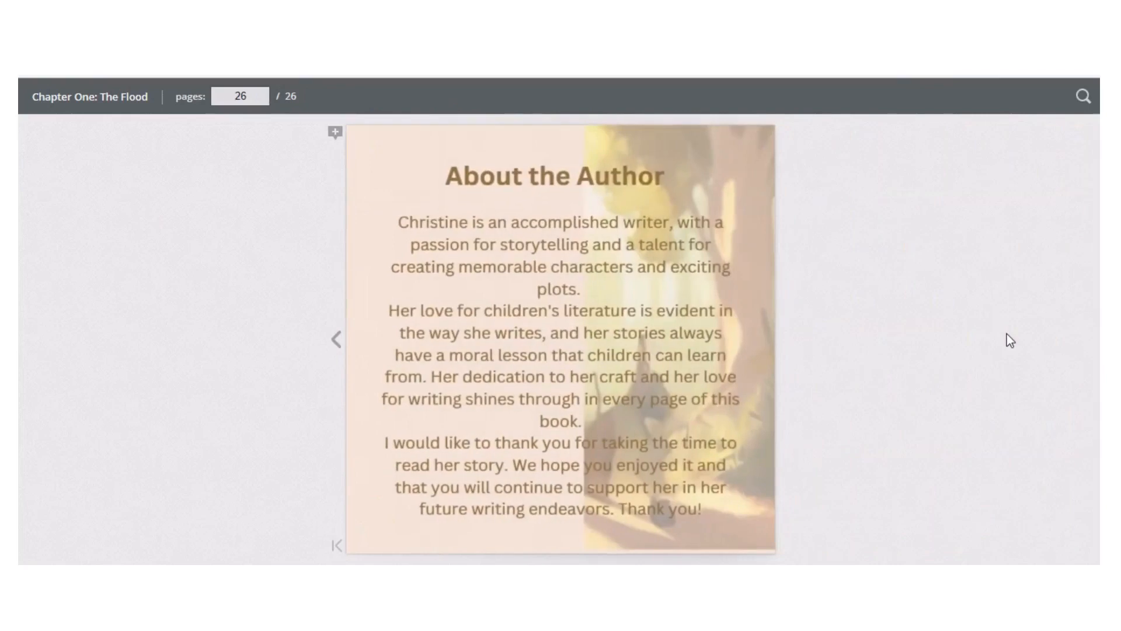
{"action": "left_click", "coordinate": [336, 549]}
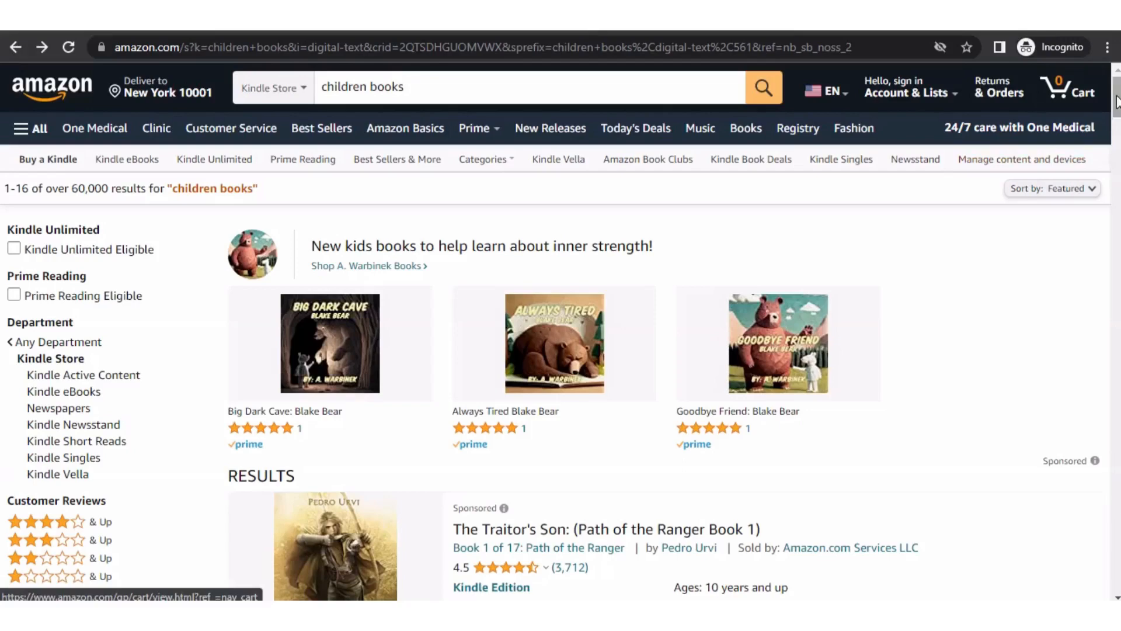
- Browse the Amazon Kindle Store results for "children books", examining the covers, prices, ratings and age ranges
{"action": "scroll", "coordinate": [1116, 99], "scroll_direction": "down", "scroll_amount": 7}
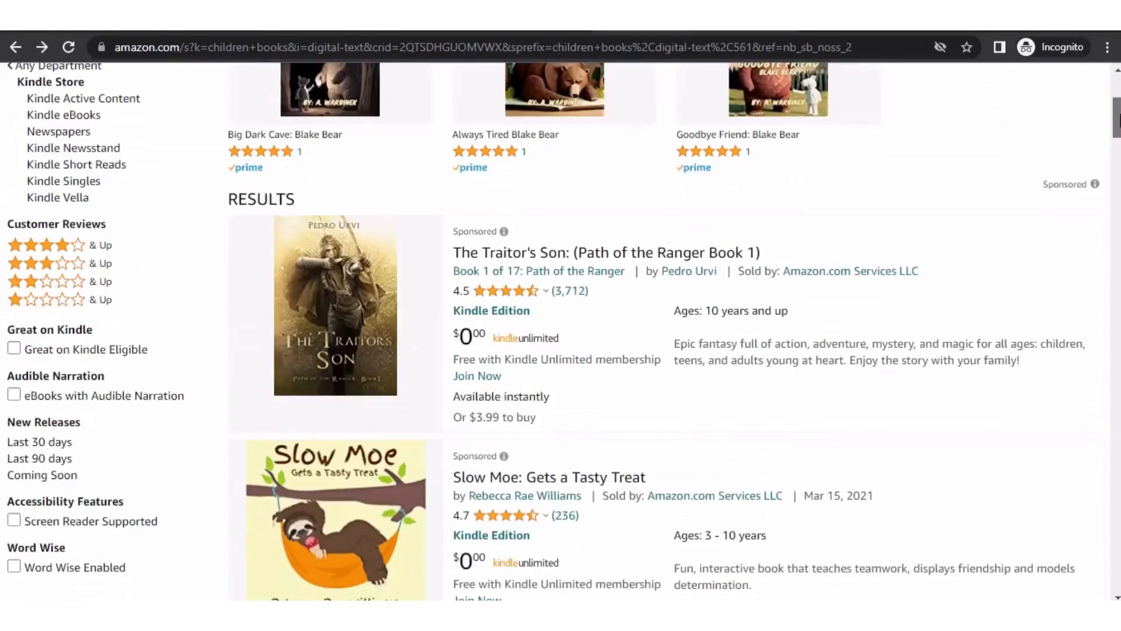
{"action": "scroll", "coordinate": [1116, 146], "scroll_direction": "down", "scroll_amount": 8}
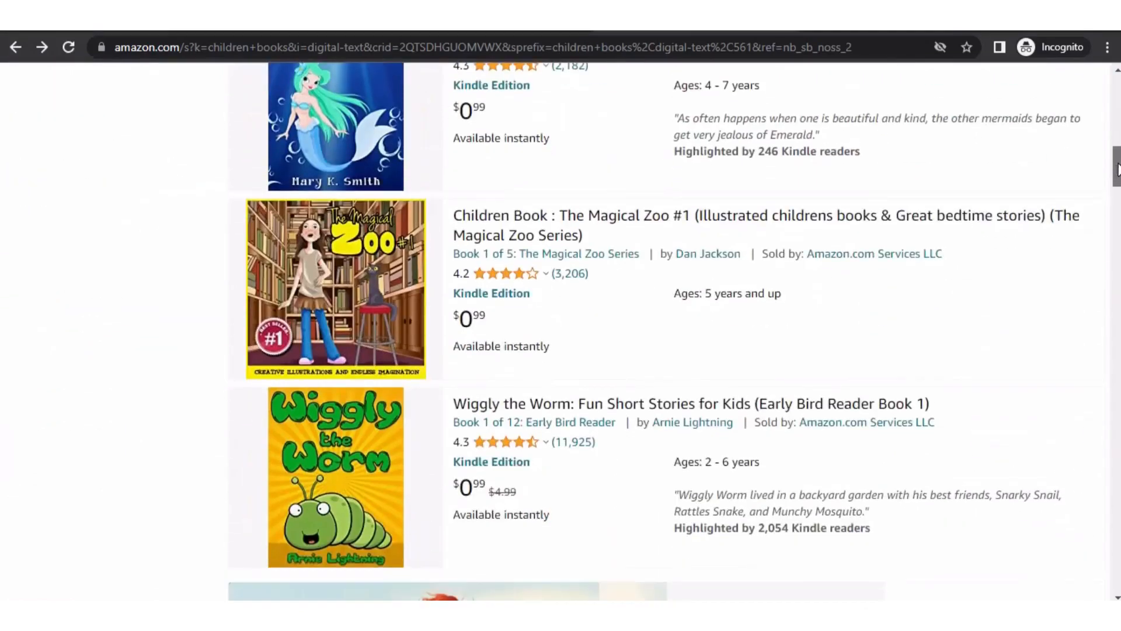
{"action": "scroll", "coordinate": [1116, 169], "scroll_direction": "down", "scroll_amount": 7}
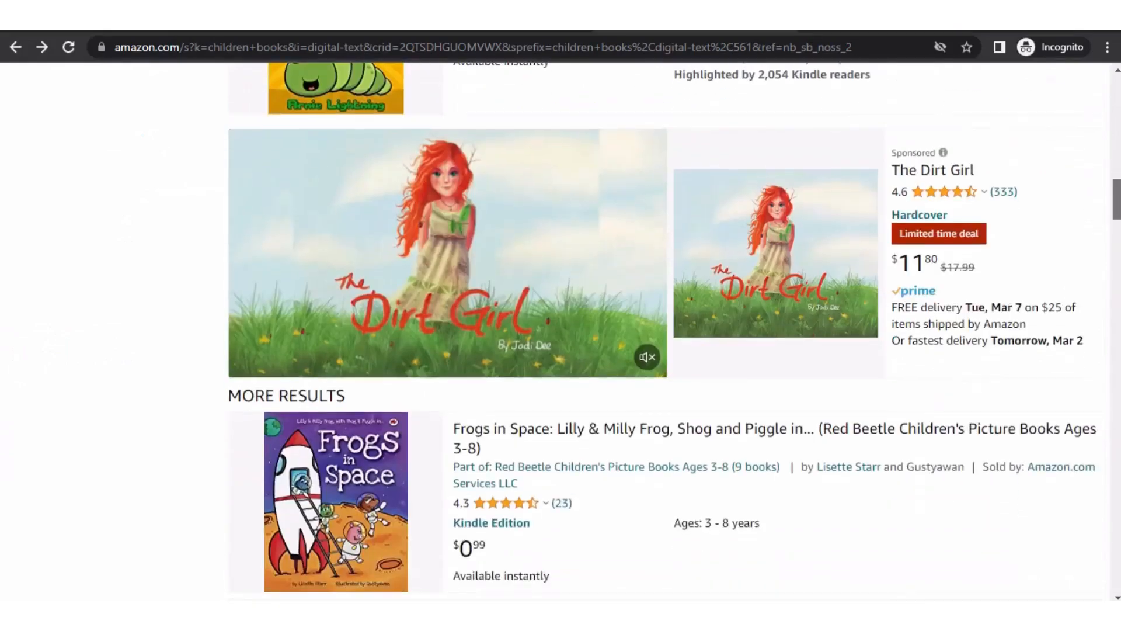
{"action": "scroll", "coordinate": [662, 332], "scroll_direction": "down", "scroll_amount": 1}
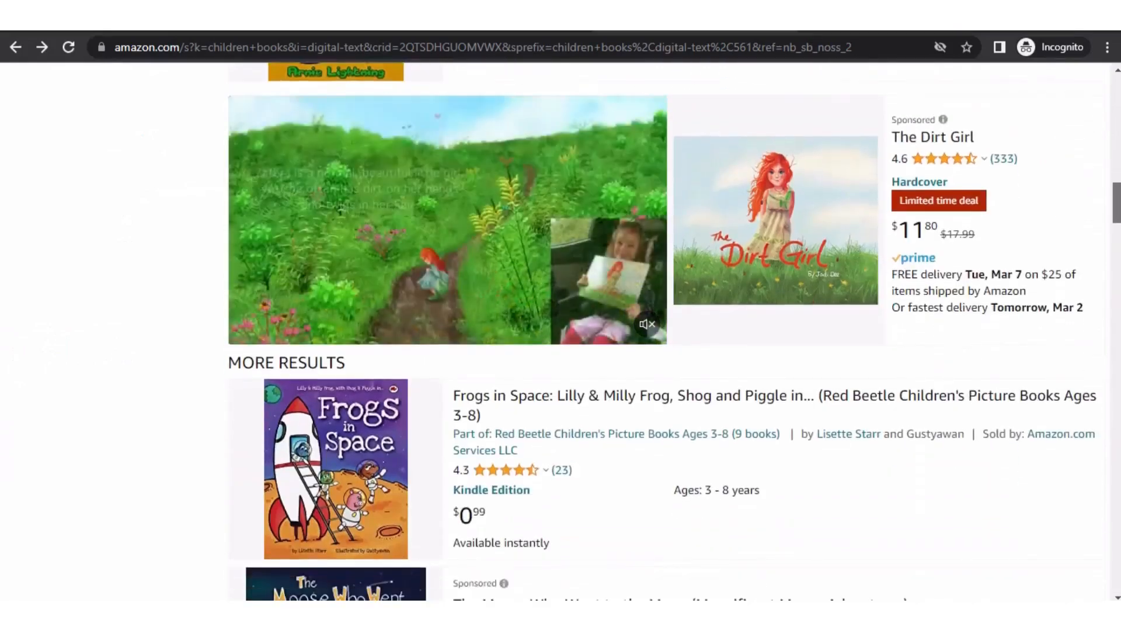
{"action": "scroll", "coordinate": [662, 331], "scroll_direction": "down", "scroll_amount": 3}
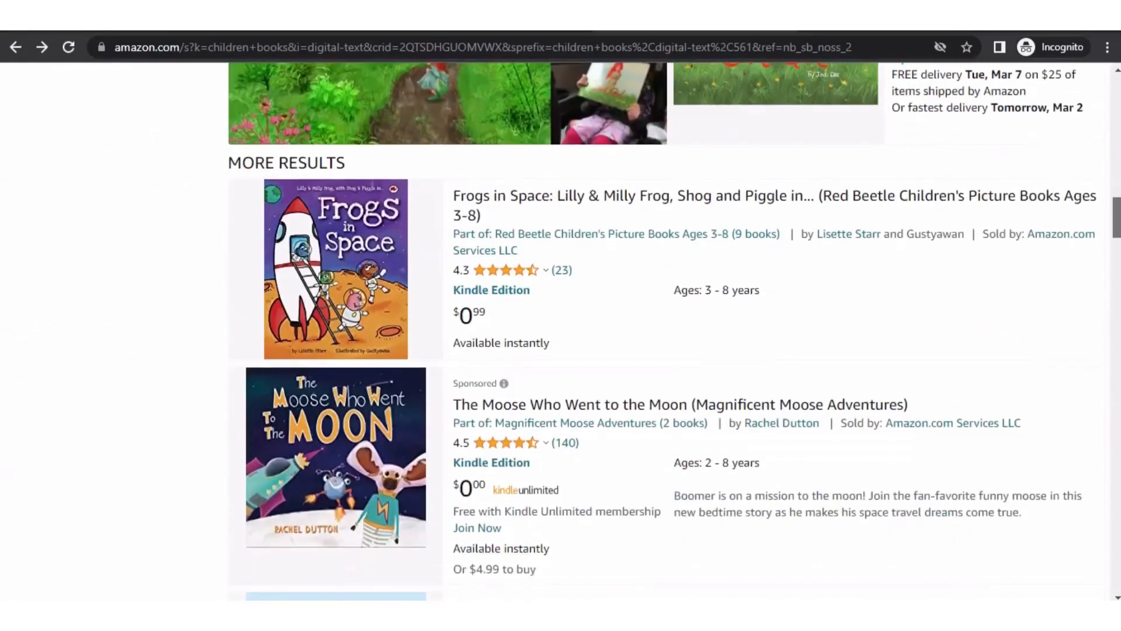
{"action": "scroll", "coordinate": [662, 331], "scroll_direction": "down", "scroll_amount": 8}
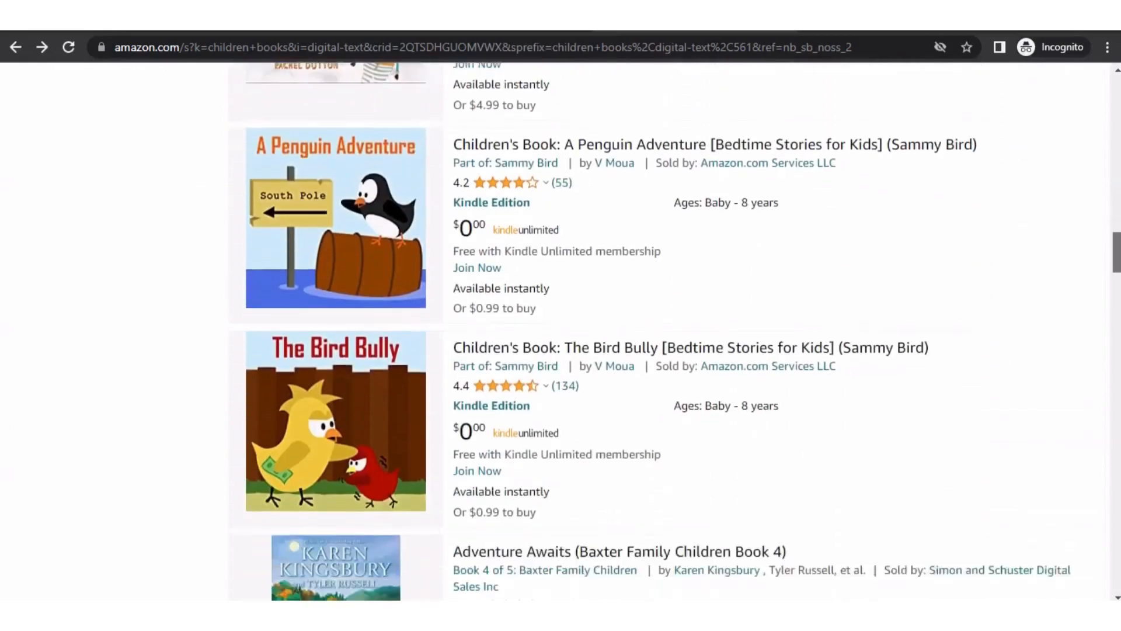
{"action": "scroll", "coordinate": [662, 331], "scroll_direction": "down", "scroll_amount": 4}
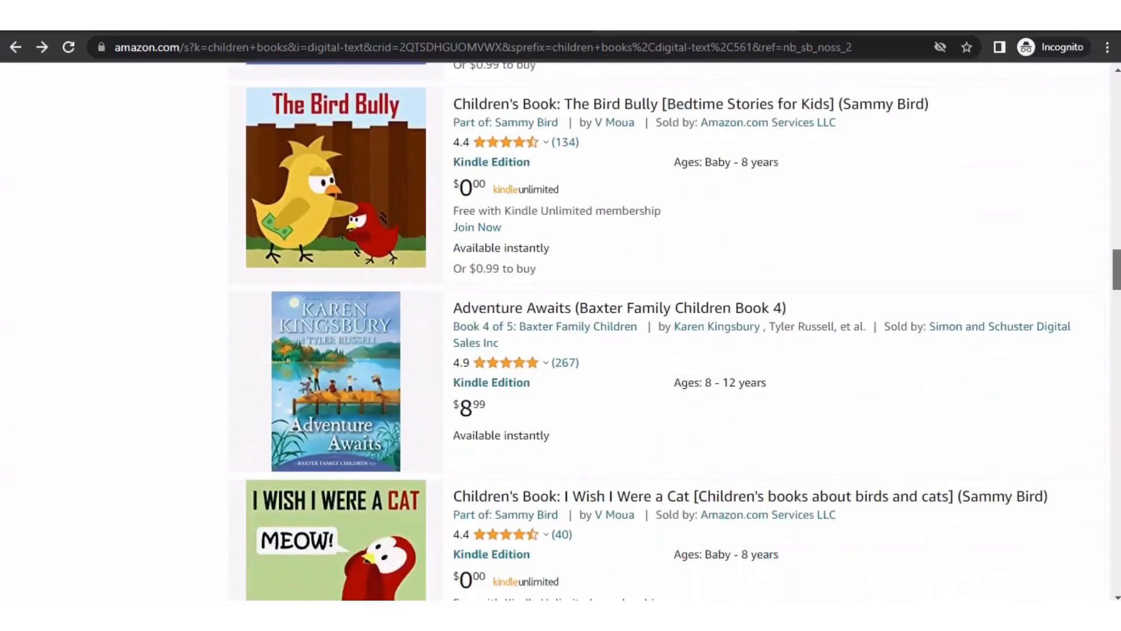
{"action": "scroll", "coordinate": [735, 238], "scroll_direction": "down", "scroll_amount": 3}
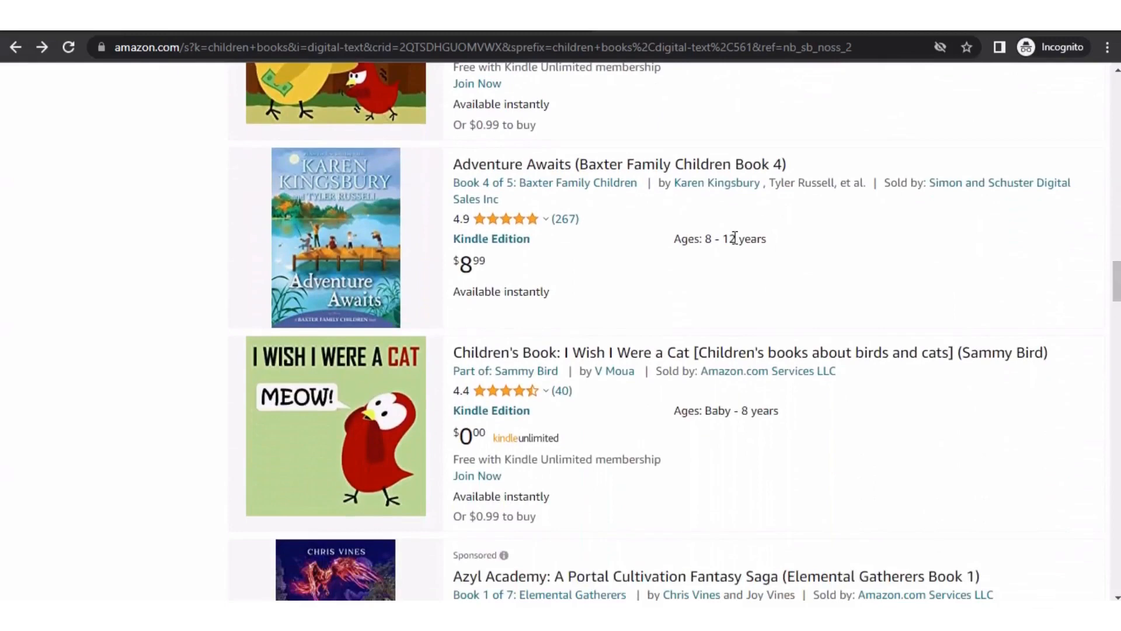
- Examine the product details and best-seller ranks of Adventure Awaits (Baxter Family Children Book 4), and return to the search results
{"action": "left_click", "coordinate": [527, 166]}
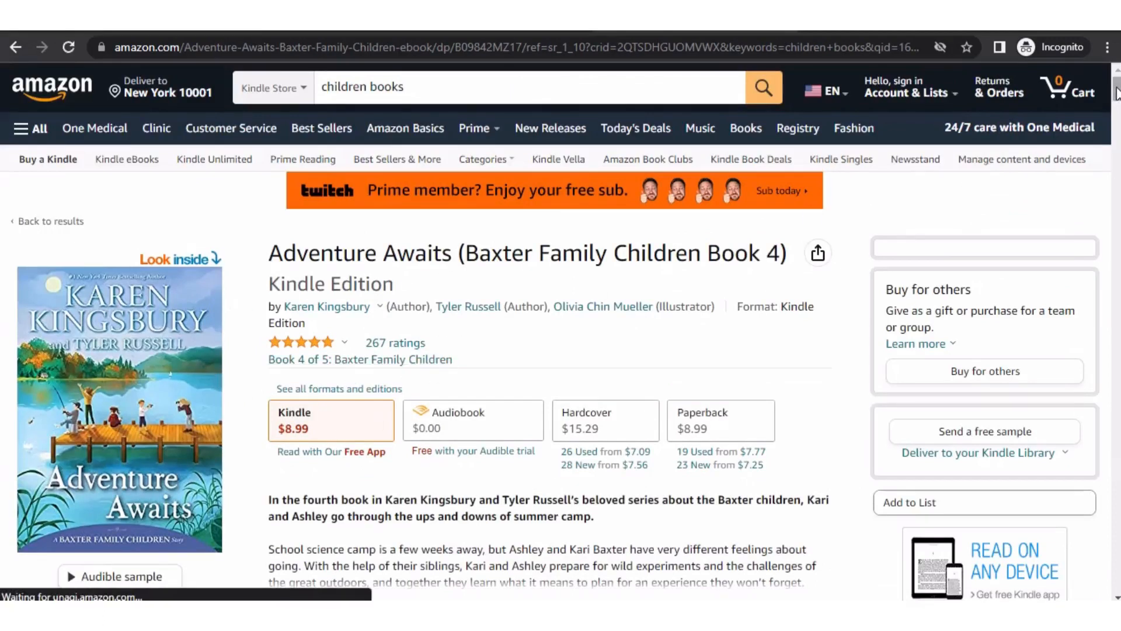
{"action": "left_click_drag", "start_coordinate": [1117, 94], "coordinate": [1116, 358]}
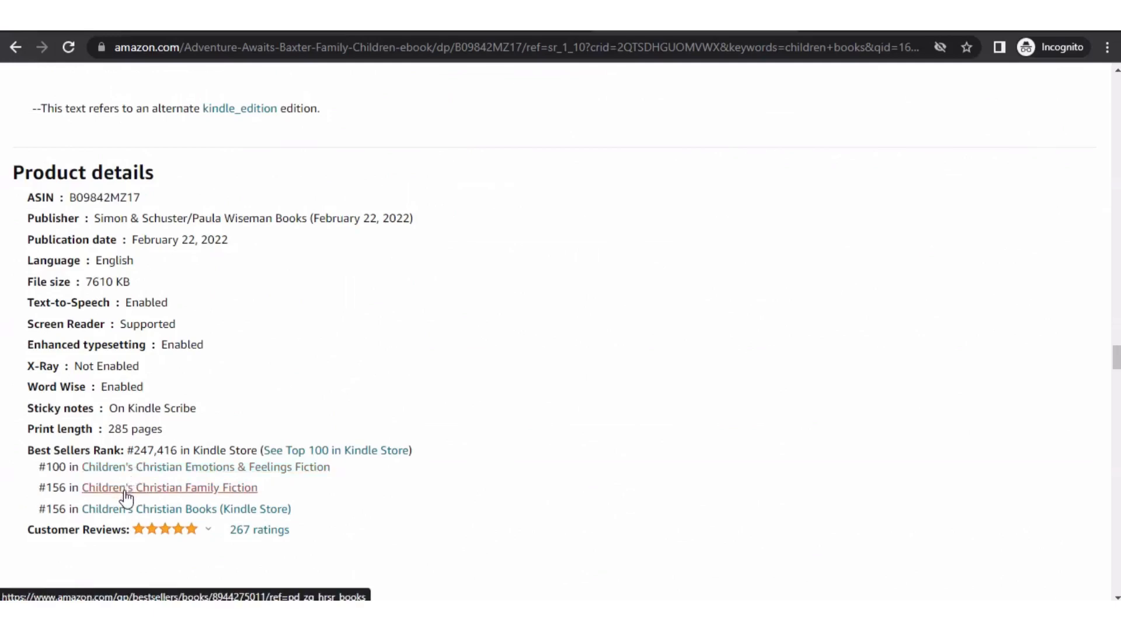
{"action": "key", "text": "alt+Left"}
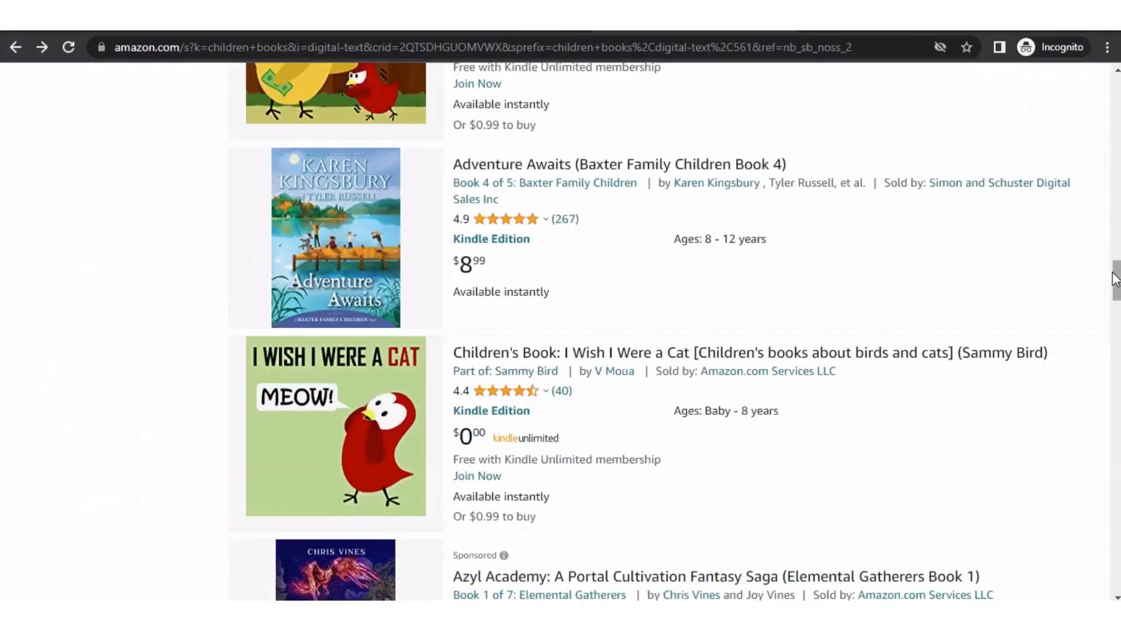
{"action": "left_click_drag", "start_coordinate": [1116, 281], "coordinate": [1116, 330]}
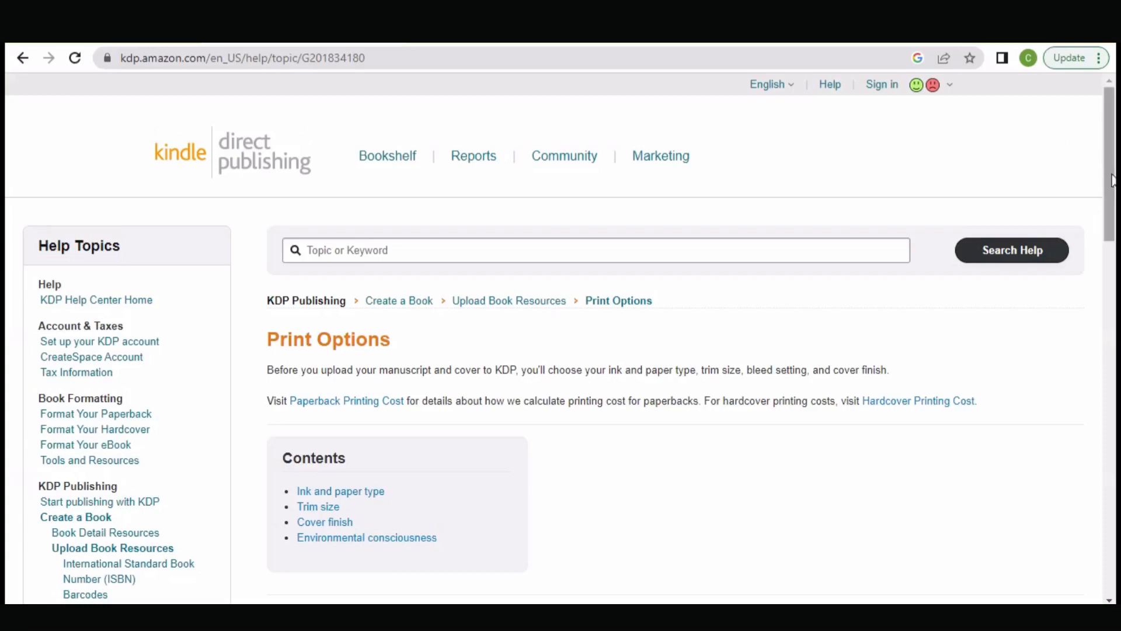
- Read through the Print Options help page on Kindle Direct Publishing
{"action": "mouse_move", "coordinate": [1112, 179]}
{"action": "left_mouse_down"}
{"action": "mouse_move", "coordinate": [1112, 298]}
{"action": "mouse_move", "coordinate": [1092, 393]}
{"action": "mouse_move", "coordinate": [1084, 546]}
{"action": "mouse_move", "coordinate": [1097, 502]}
{"action": "left_mouse_up"}
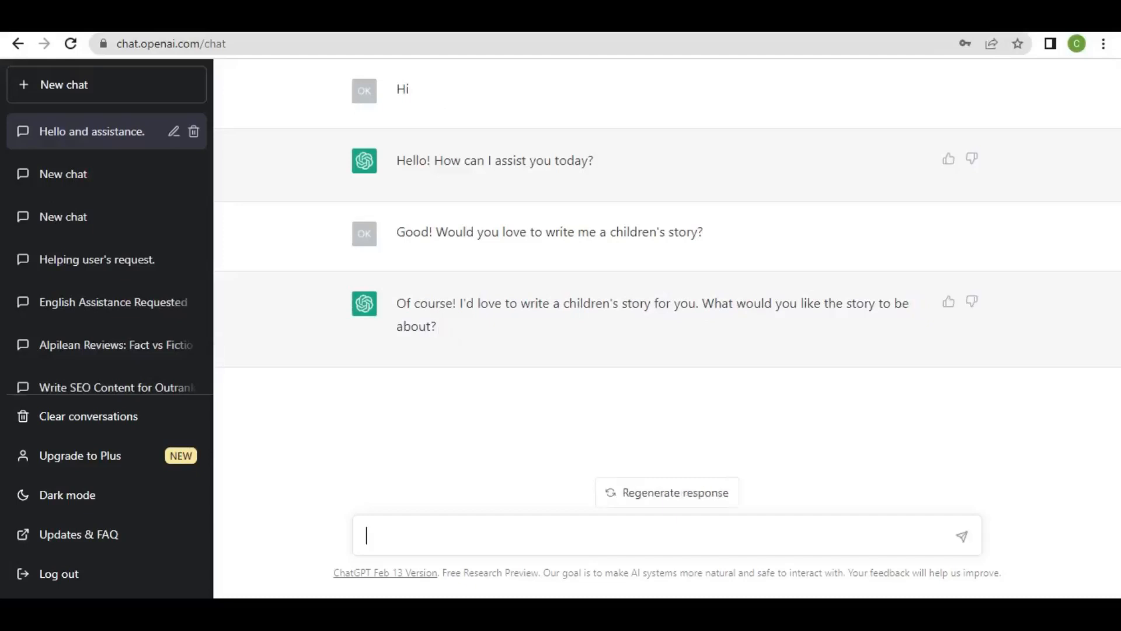
- Ask ChatGPT for a suspenseful story of 800-10,000 words in titled chapters about Maria seeking her family after a flood, for ages 6-11 years
{"action": "type", "text": "Good! So the story line is about a girl on a quest to find her family, who thought she was probably dead after a huge flood took half the village some months ago. Maria is her name, and she's from a family of five; they all have their own unique talent, which makes them different among their tribe.  Make the story intriguing, suspenseful, and a little sad, with a happy ending. Remember to Include all literal writing techniques. I want the story to be between 15,000 and 20,000 words, make it into chapters, and title each of the chapters, for easy comprehensiveness."}
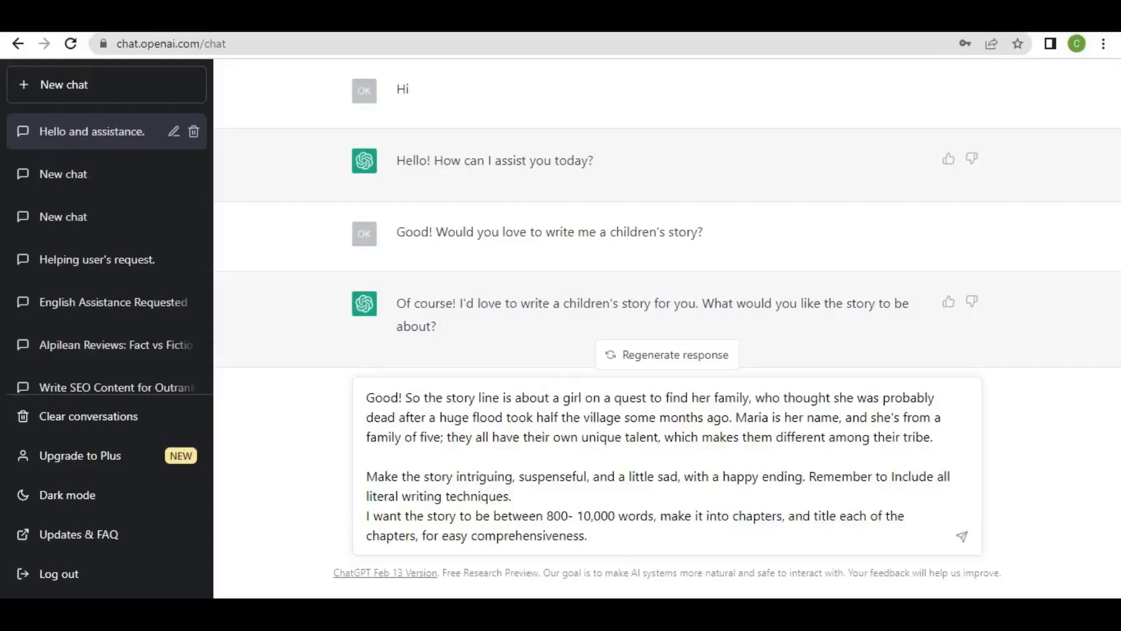
{"action": "type", "text": "Age grade is 6-11"}
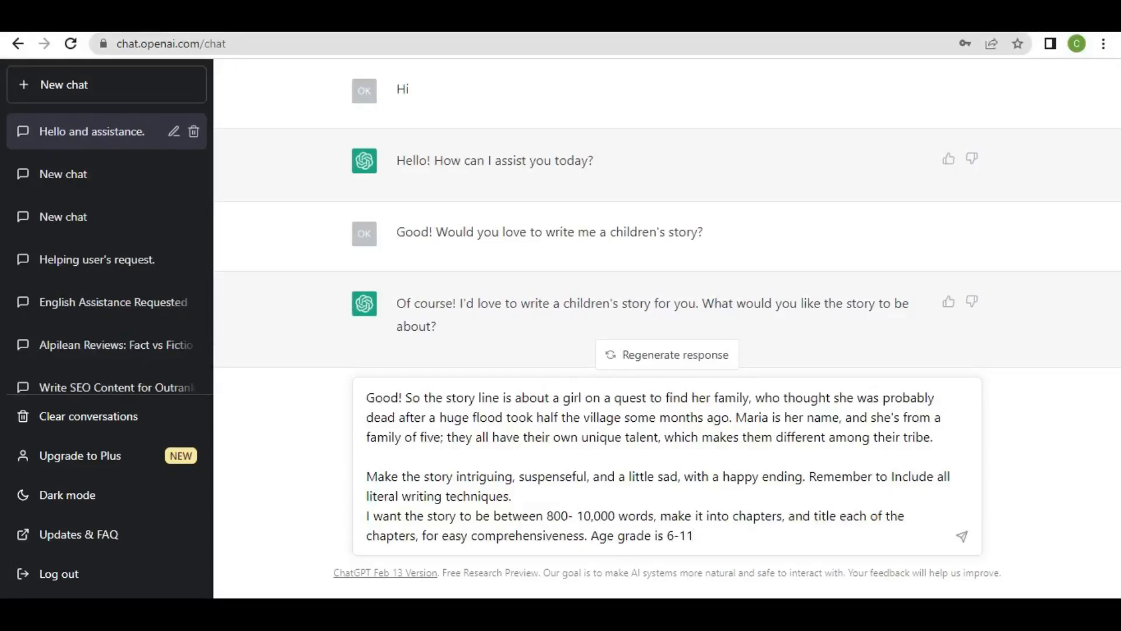
{"action": "type", "text": " yre"}
{"action": "key", "text": "BackSpace"}
{"action": "key", "text": "BackSpace"}
{"action": "type", "text": "ears."}
{"action": "left_click", "coordinate": [963, 535]}
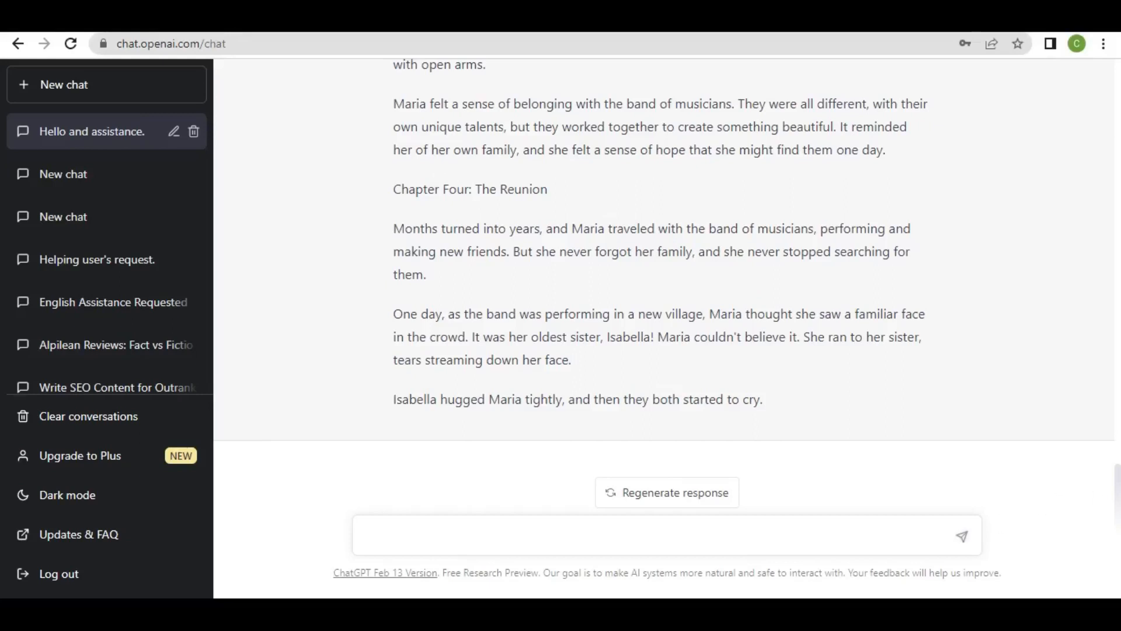
- Look back over the generated story's chapters from the ending upward
{"action": "left_click_drag", "start_coordinate": [1119, 461], "coordinate": [1120, 428]}
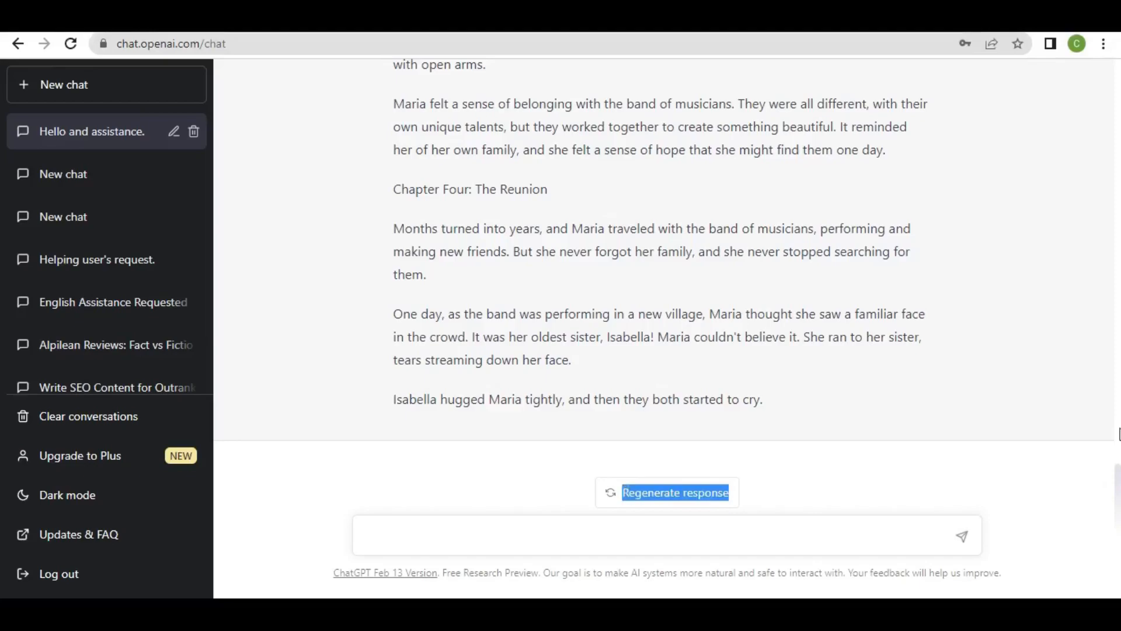
{"action": "left_click", "coordinate": [1028, 422]}
{"action": "left_click_drag", "start_coordinate": [1118, 467], "coordinate": [1118, 417]}
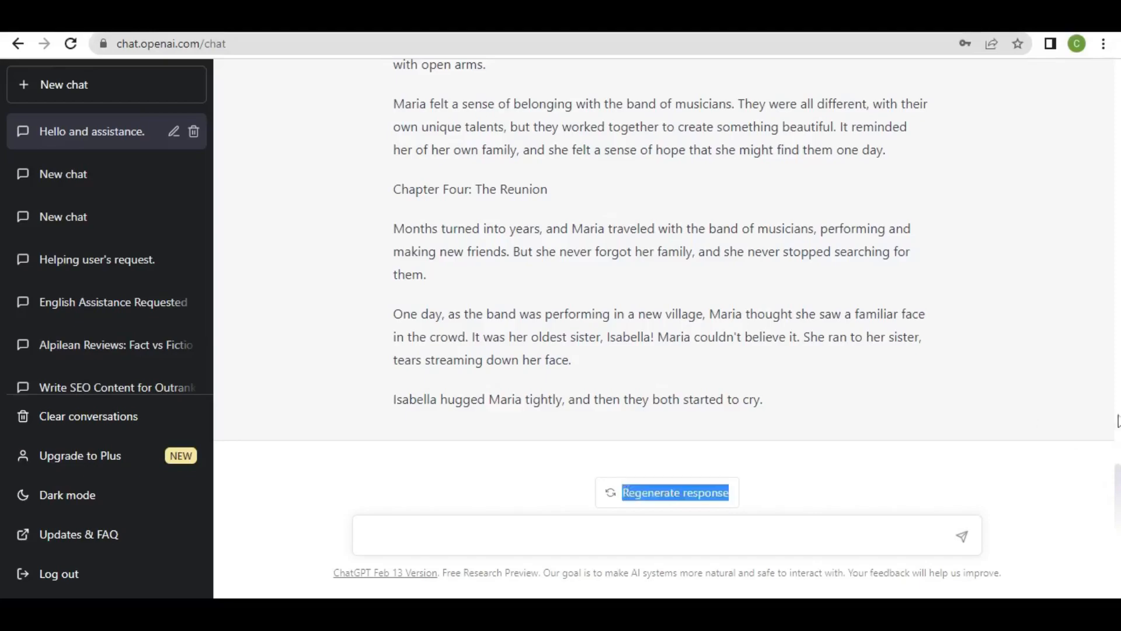
{"action": "left_click", "coordinate": [1025, 393]}
{"action": "scroll", "coordinate": [1025, 393], "scroll_direction": "up", "scroll_amount": 4}
{"action": "scroll", "coordinate": [1028, 399], "scroll_direction": "up", "scroll_amount": 15}
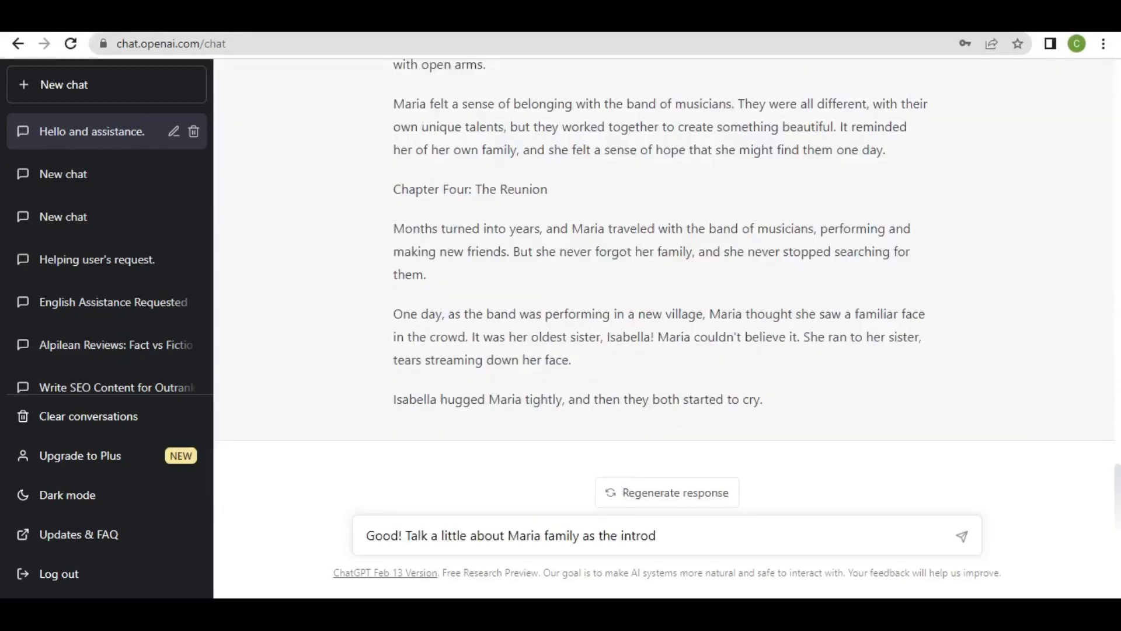
- Send the request "Good! Talk a little about Maria's family as the introduction to the story."
{"action": "type", "text": "tion to the sto"}
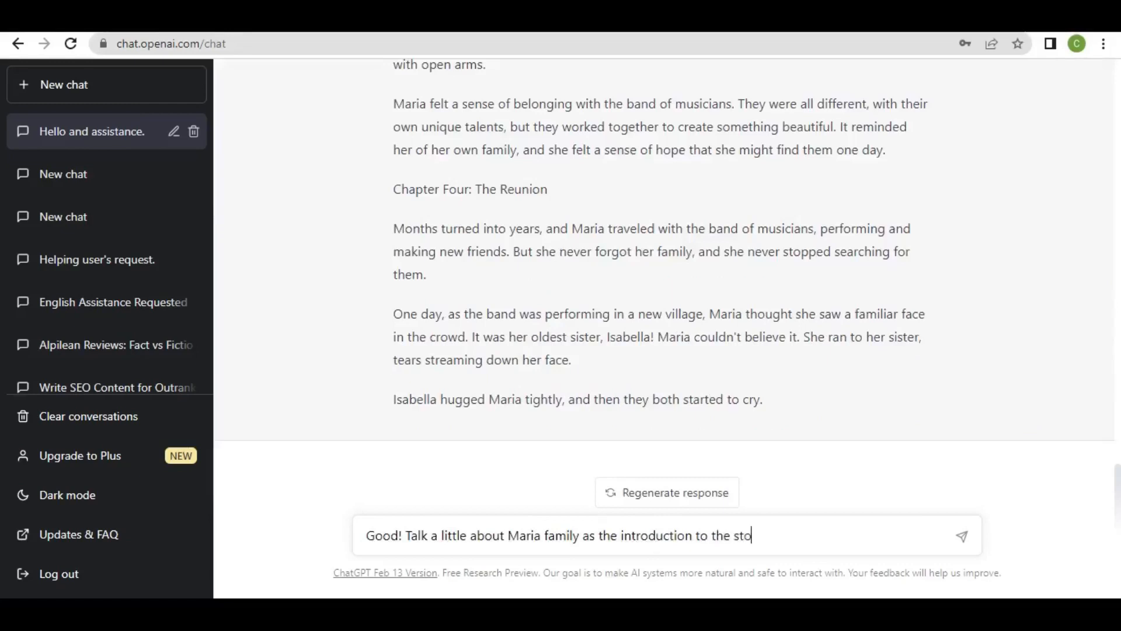
{"action": "type", "text": "ry"}
{"action": "type", "text": "'s"}
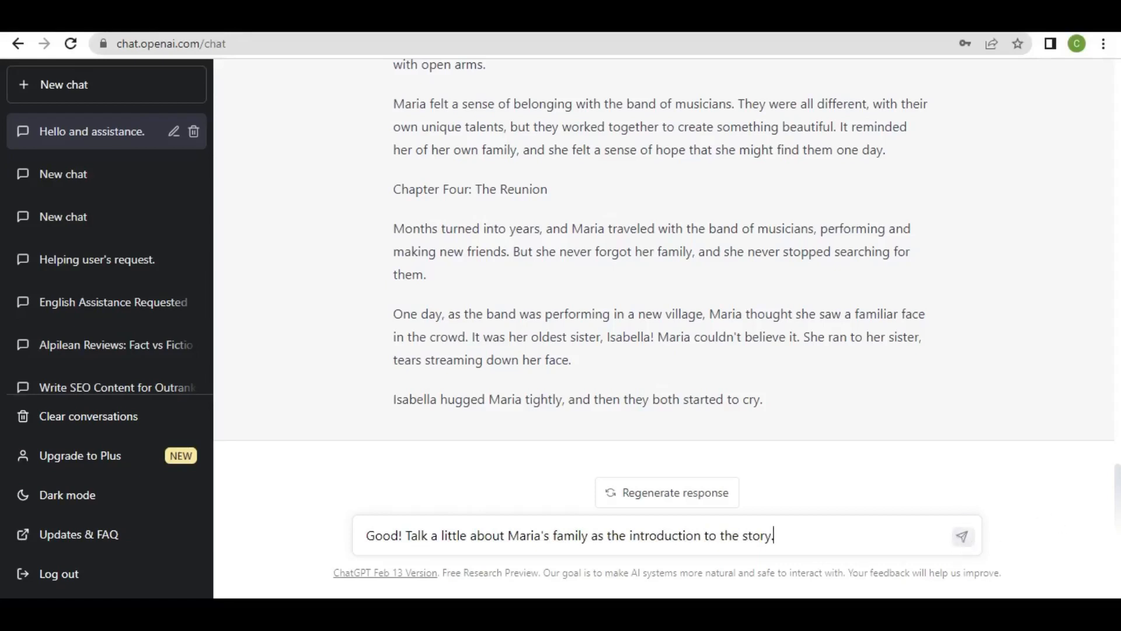
{"action": "left_click", "coordinate": [963, 537]}
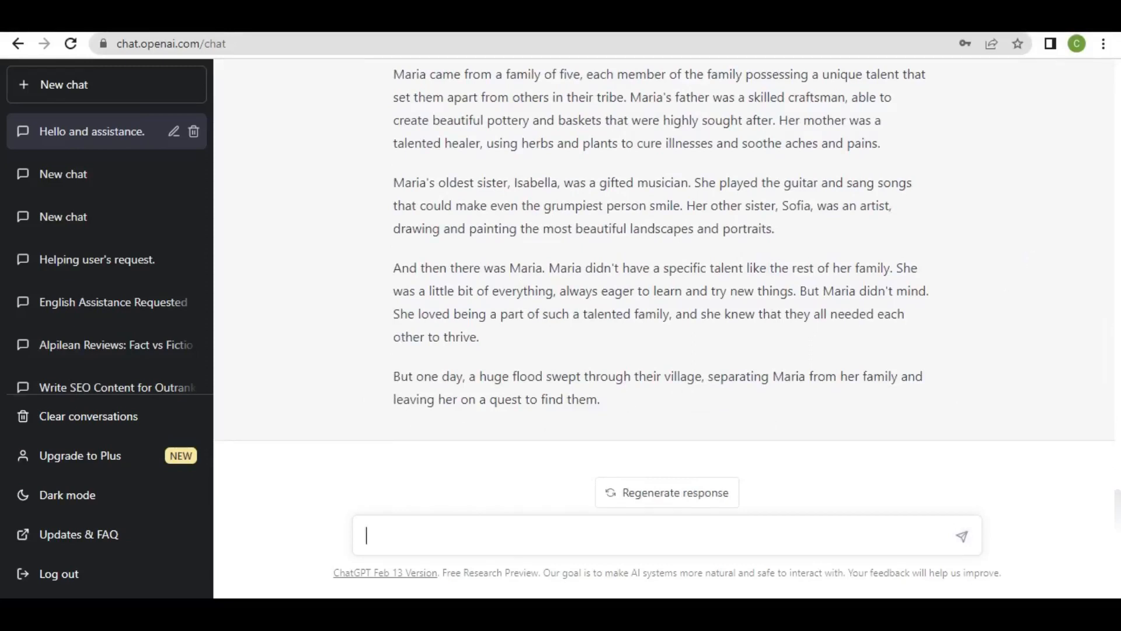
- Begin a follow-up message with "Okay, so the ending part talks about the reunion of Isabella and Maria,"
{"action": "type", "text": "Okay, so the ending part"}
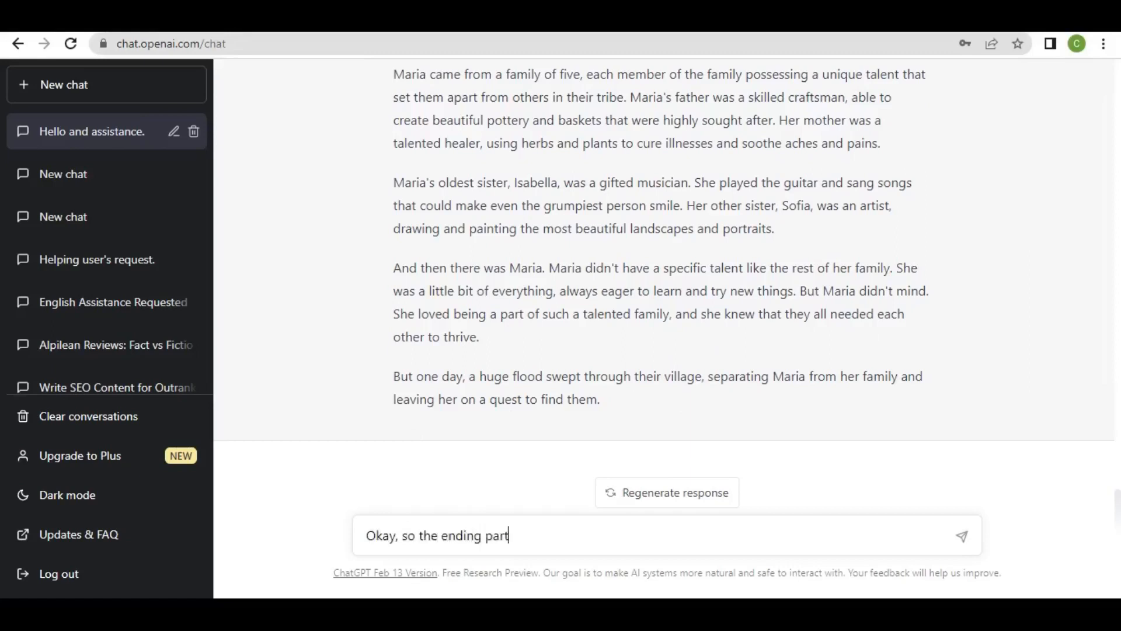
{"action": "type", "text": " talks about the"}
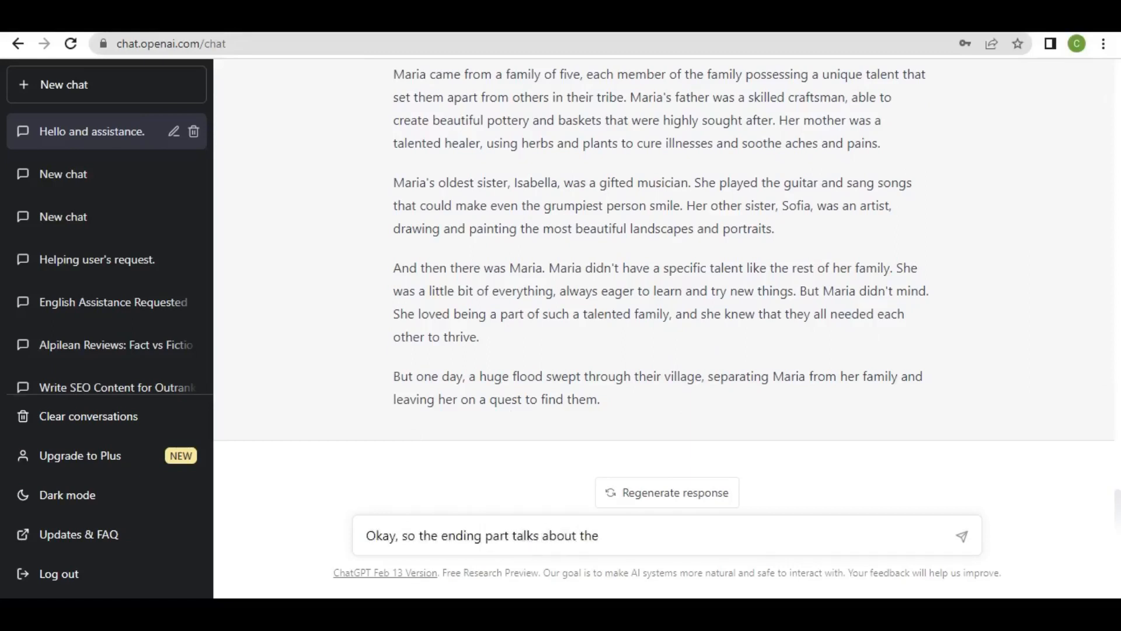
{"action": "type", "text": " reunion of Isabella and Maria,"}
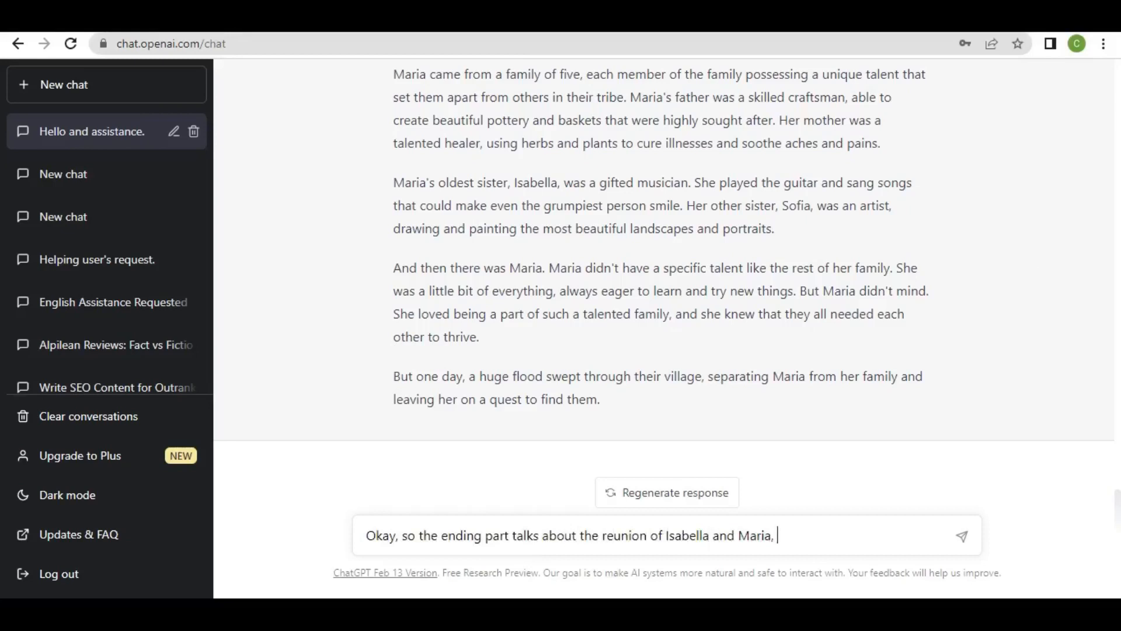
{"action": "type", "text": " no"}
{"action": "type", "text": "w includi"}
{"action": "key", "text": "BackSpace"}
{"action": "key", "text": "BackSpace"}
{"action": "key", "text": "BackSpace"}
{"action": "key", "text": "BackSpace"}
{"action": "key", "text": "BackSpace"}
{"action": "key", "text": "BackSpace"}
{"action": "key", "text": "BackSpace"}
{"action": "key", "text": "BackSpace"}
{"action": "key", "text": "BackSpace"}
{"action": "key", "text": "BackSpace"}
{"action": "key", "text": "BackSpace"}
- Finish and send the message with "how about their parents? would you want to add it to the story?"
{"action": "type", "text": "how about their parents?"}
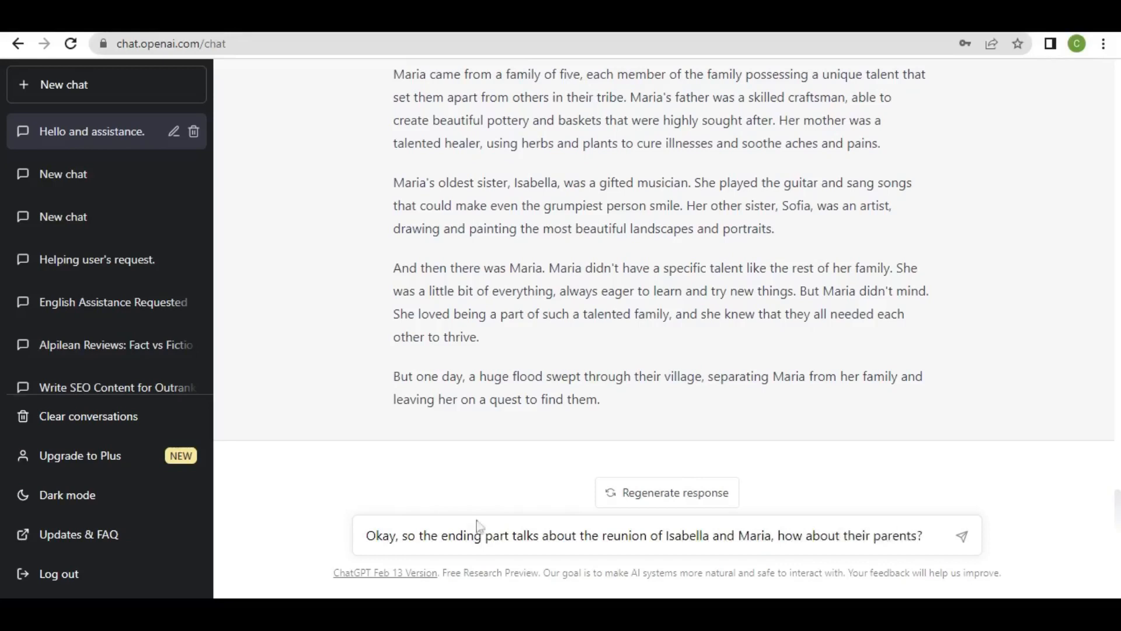
{"action": "type", "text": " wou"}
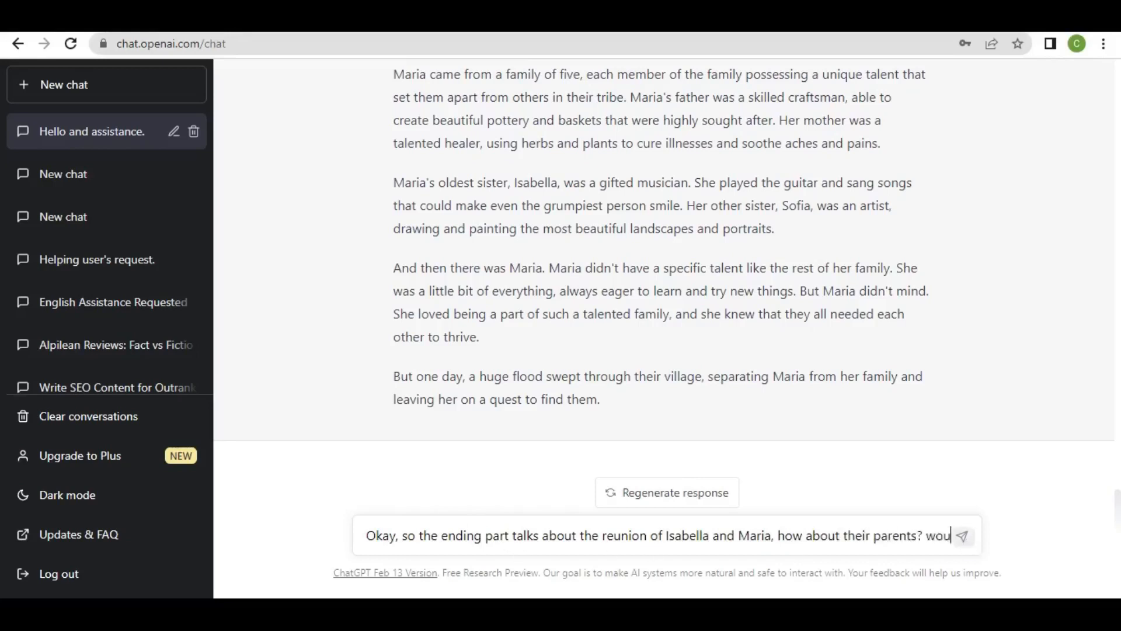
{"action": "type", "text": "ld you want to add it to be story?"}
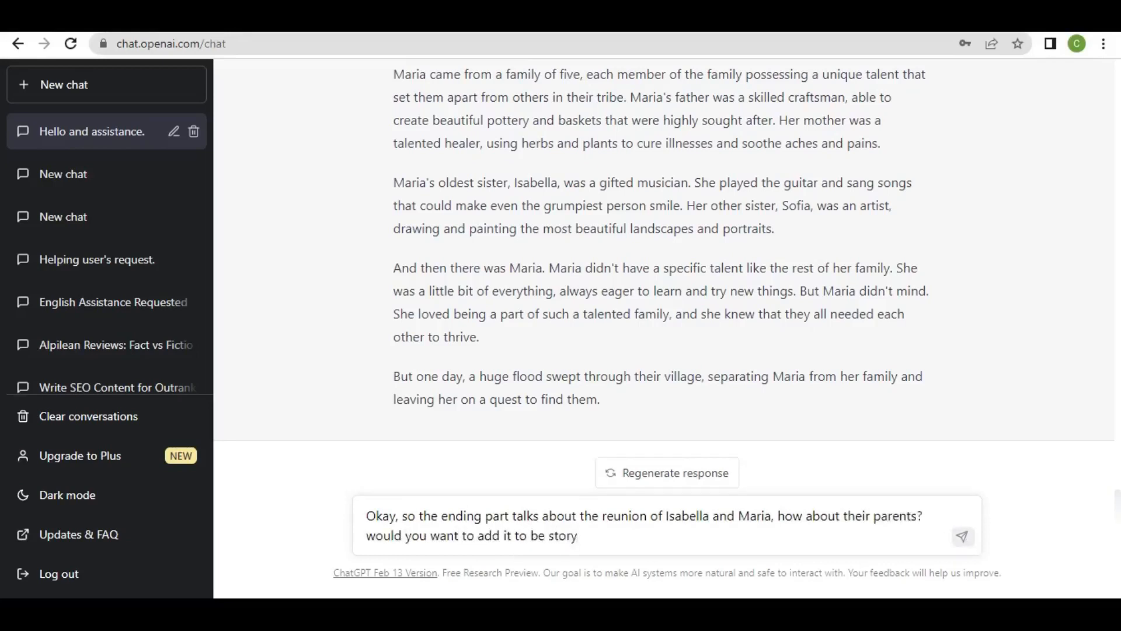
{"action": "left_click", "coordinate": [544, 536]}
{"action": "key", "text": "BackSpace"}
{"action": "key", "text": "BackSpace"}
{"action": "type", "text": "the"}
{"action": "left_click", "coordinate": [965, 536]}
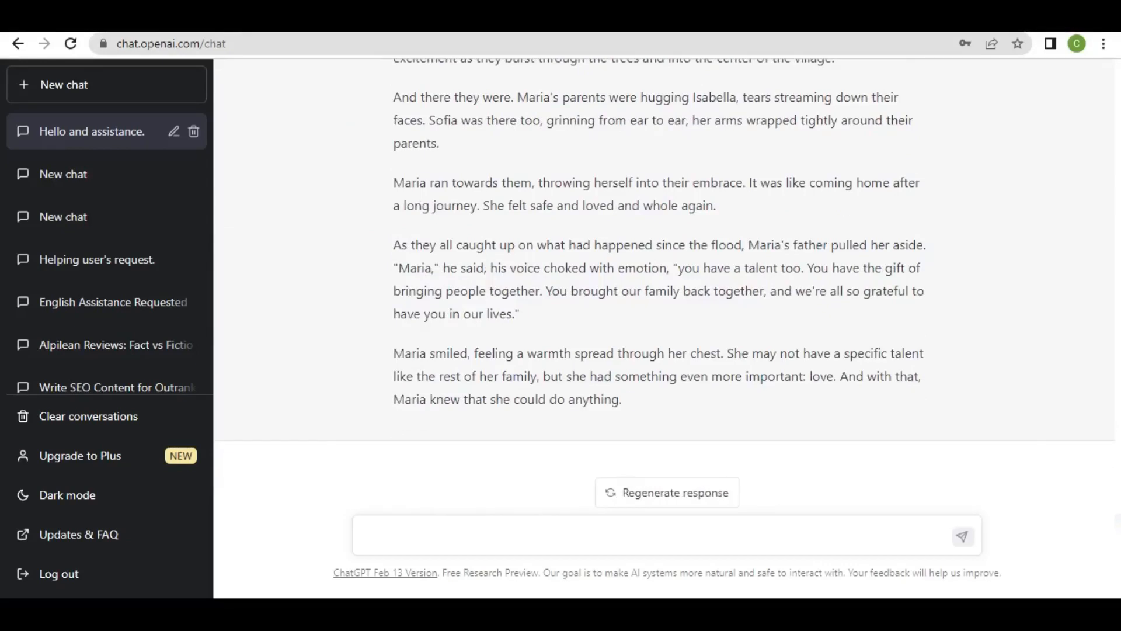
- Send the question "Okay, thanks. So what's the moral lesson in the story?"
{"action": "type", "text": "Okay, thanks. So what's the moral lesson in the story?"}
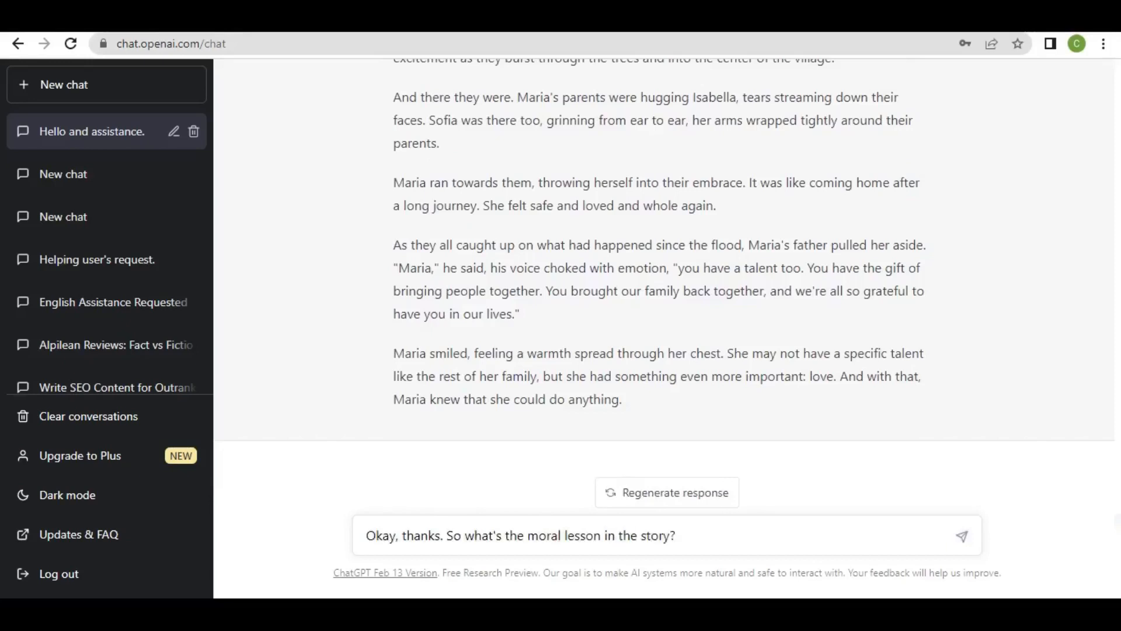
{"action": "left_click", "coordinate": [962, 537]}
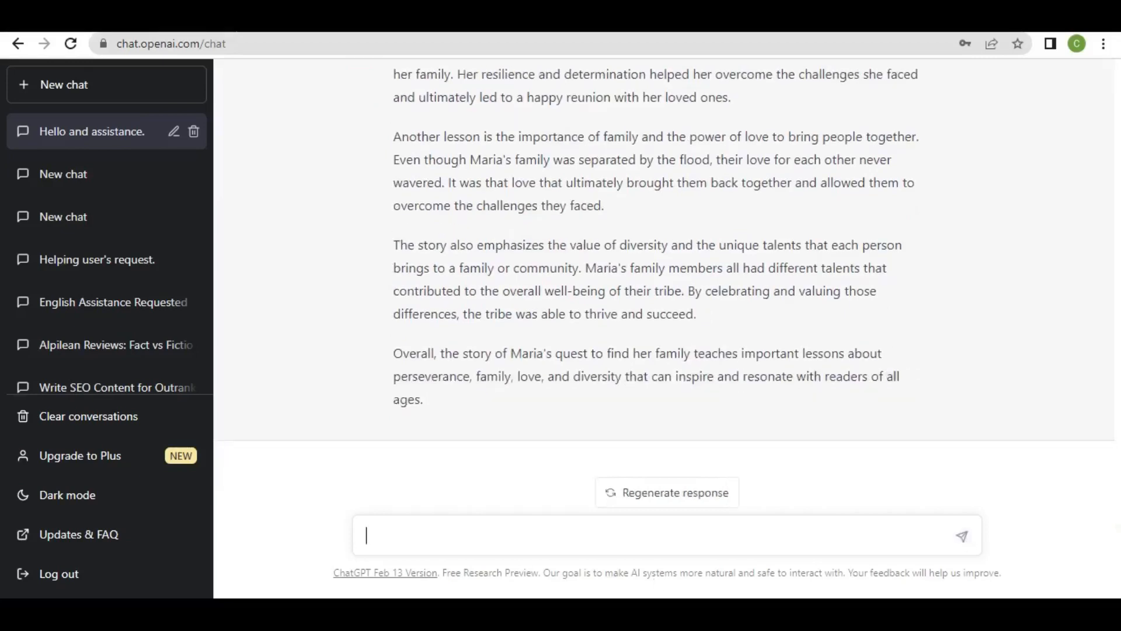
- Ask for a story title with "Good. Please give this story a title", and follow up with "I rather prefer a short title for this book"
{"action": "type", "text": "Good. Please "}
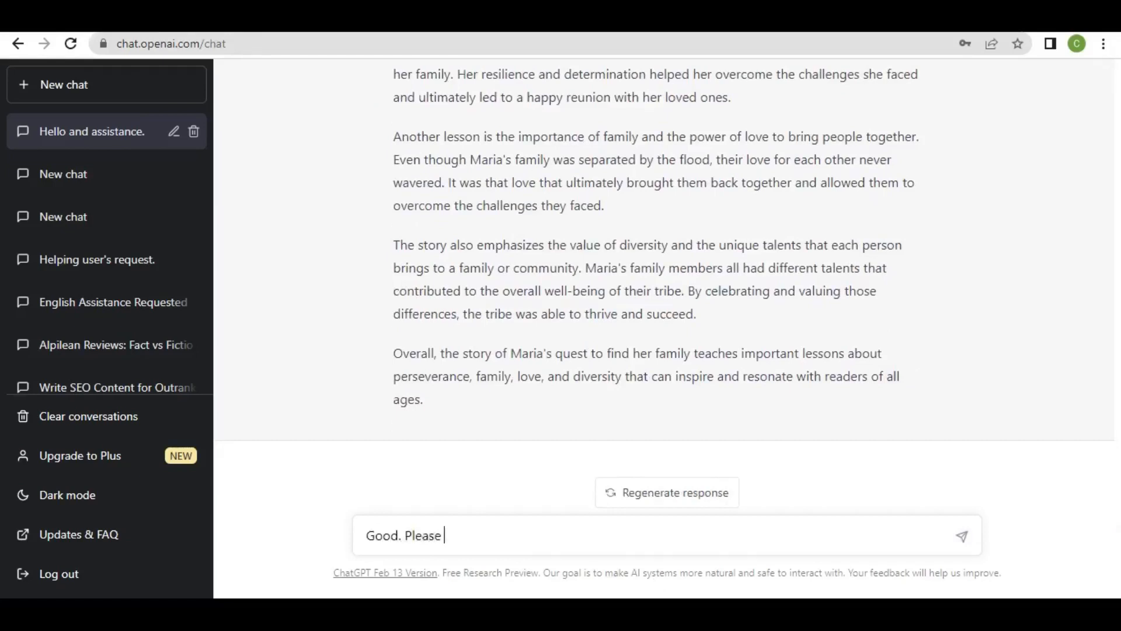
{"action": "type", "text": "give this story a "}
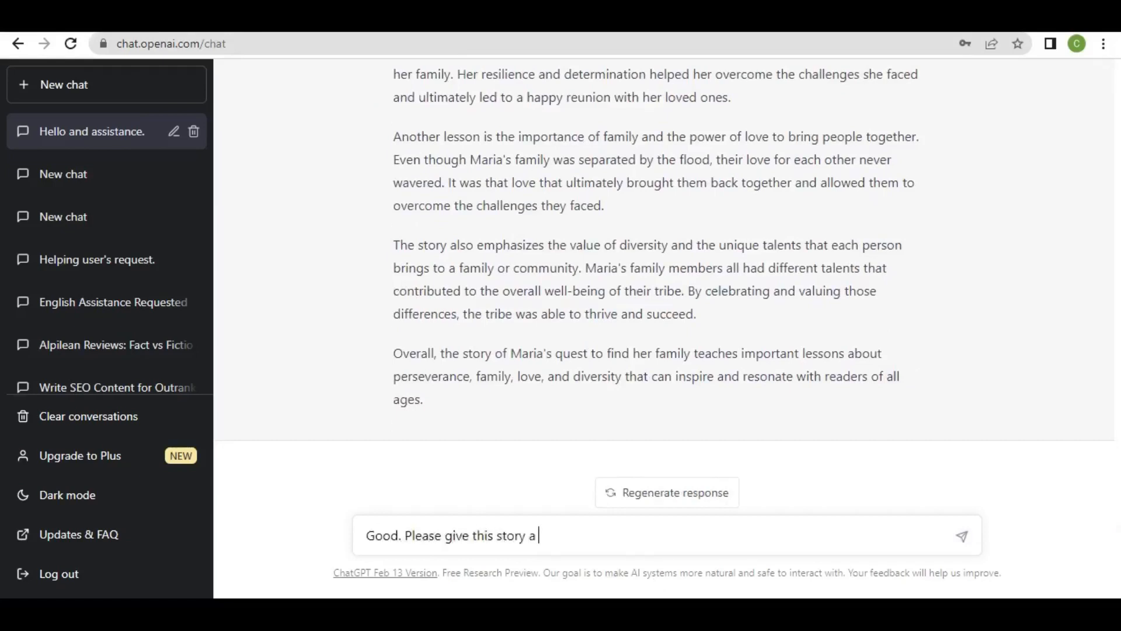
{"action": "type", "text": "title"}
{"action": "left_click", "coordinate": [962, 540]}
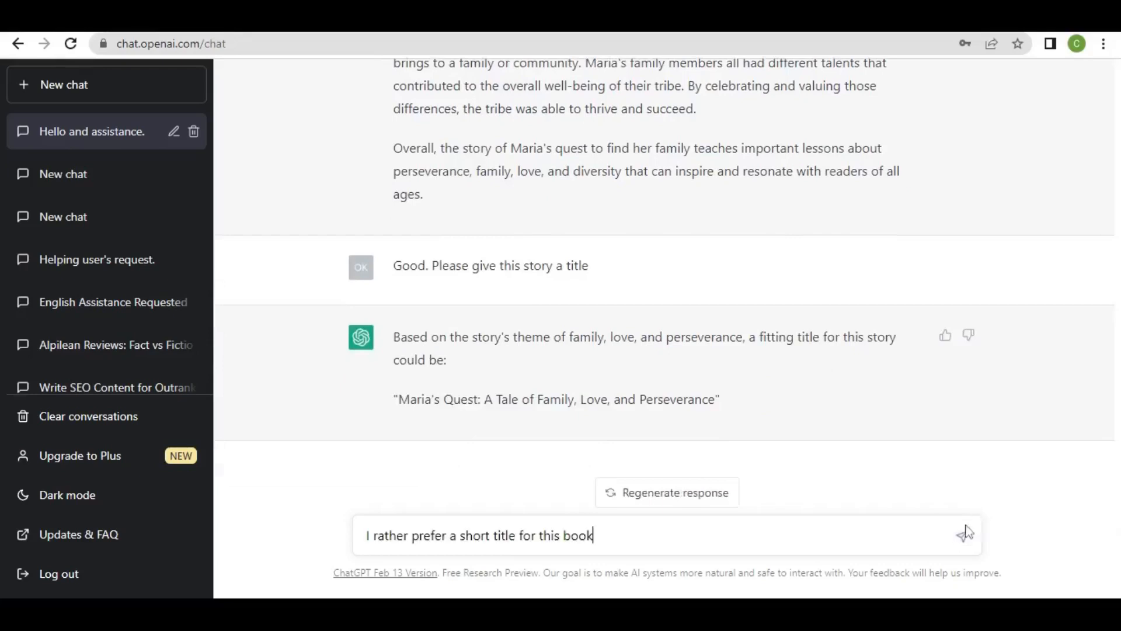
{"action": "left_click", "coordinate": [963, 539]}
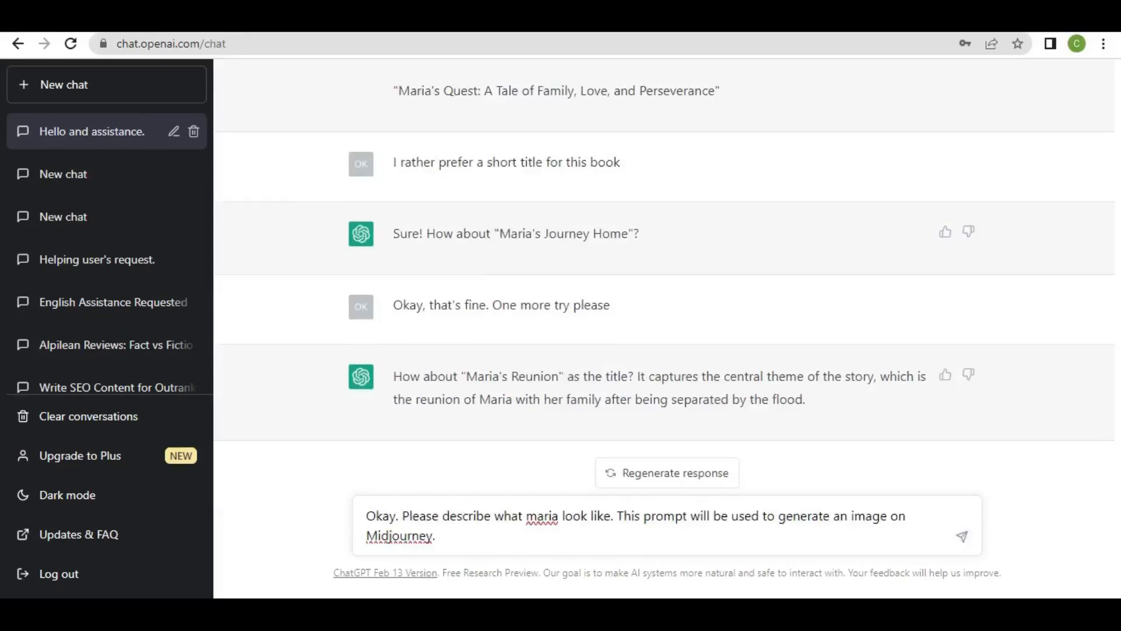
- Correct the wording to "Maria looks like" and send the request for a description of her, meant as a Midjourney image prompt
{"action": "key", "text": "BackSpace"}
{"action": "type", "text": "M"}
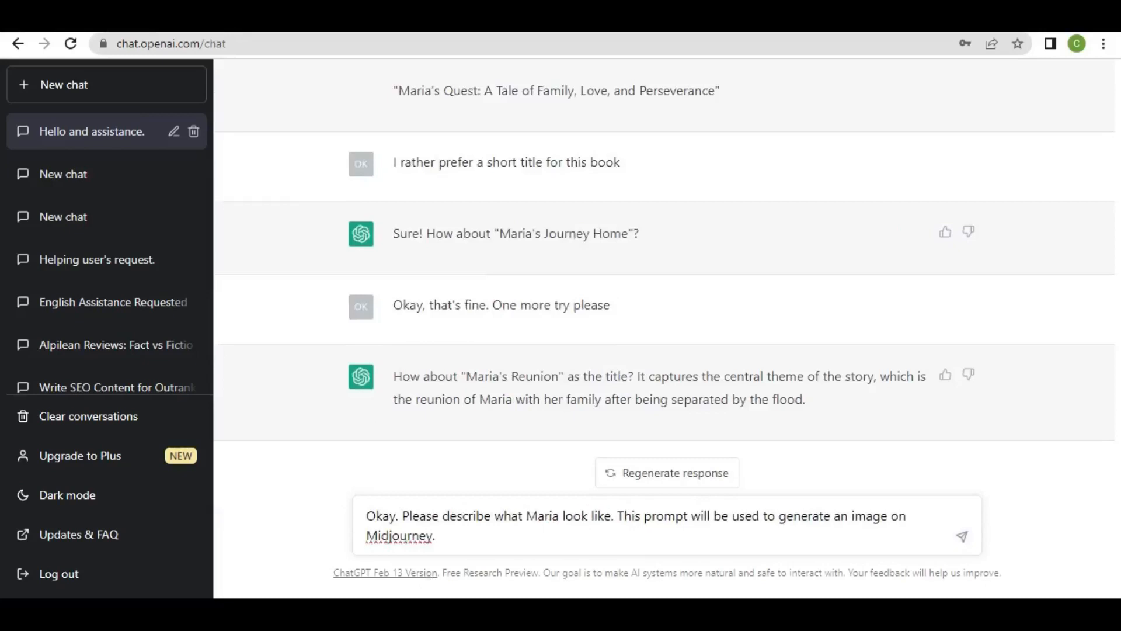
{"action": "type", "text": "s"}
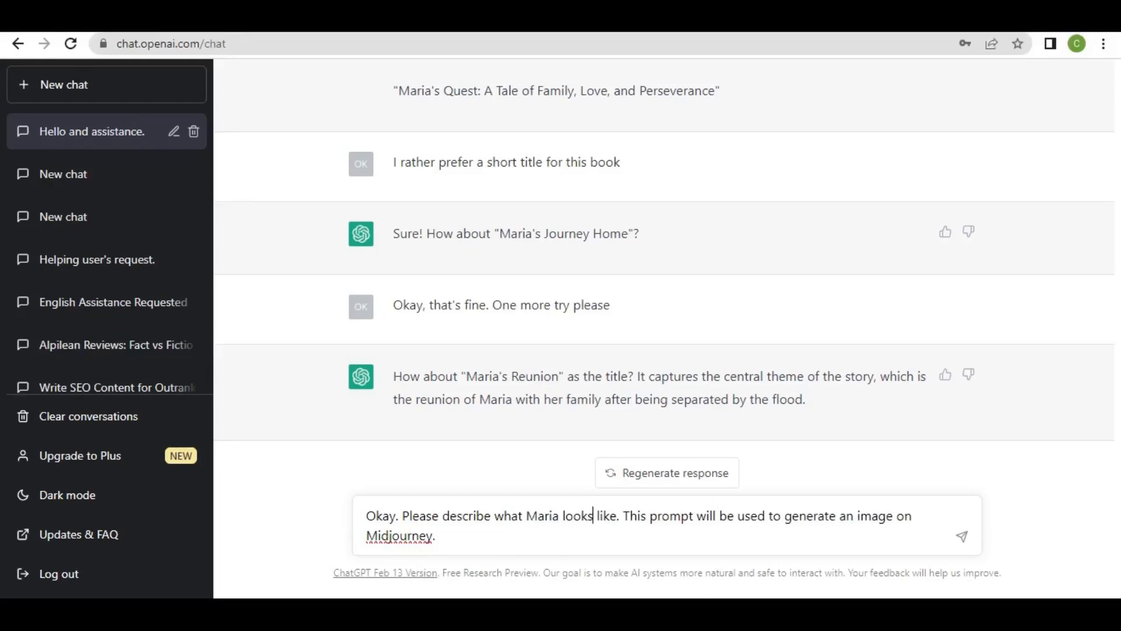
{"action": "left_click", "coordinate": [964, 538]}
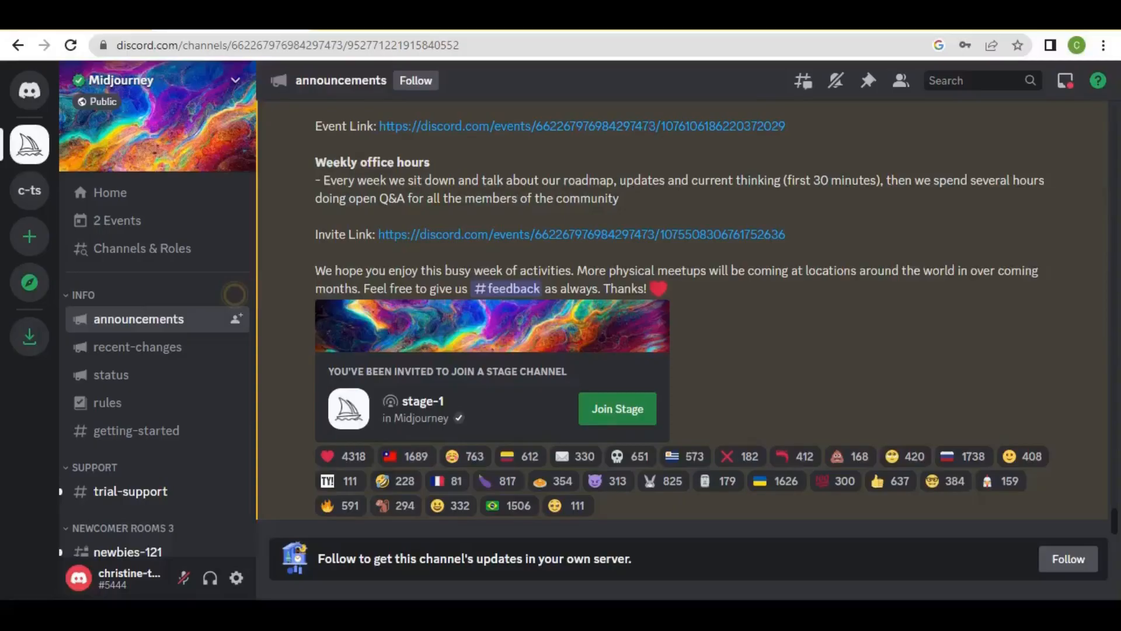
- Switch to the Midjourney server on Discord, enter the newbies-121 channel and start an /imagine command
{"action": "key", "text": "ctrl+f"}
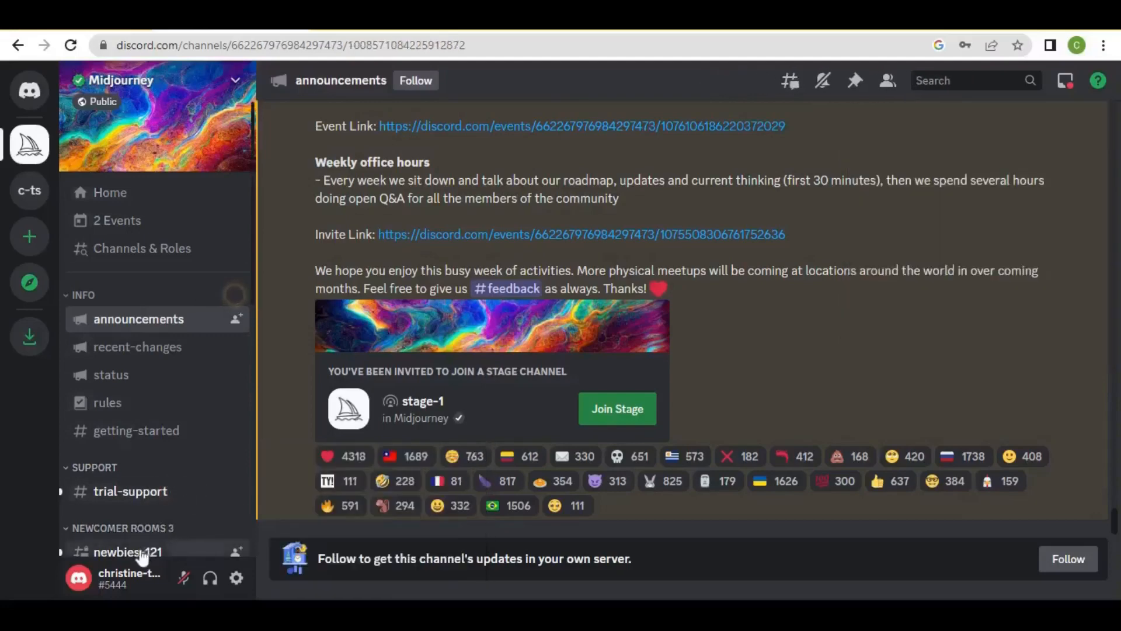
{"action": "left_click", "coordinate": [144, 553]}
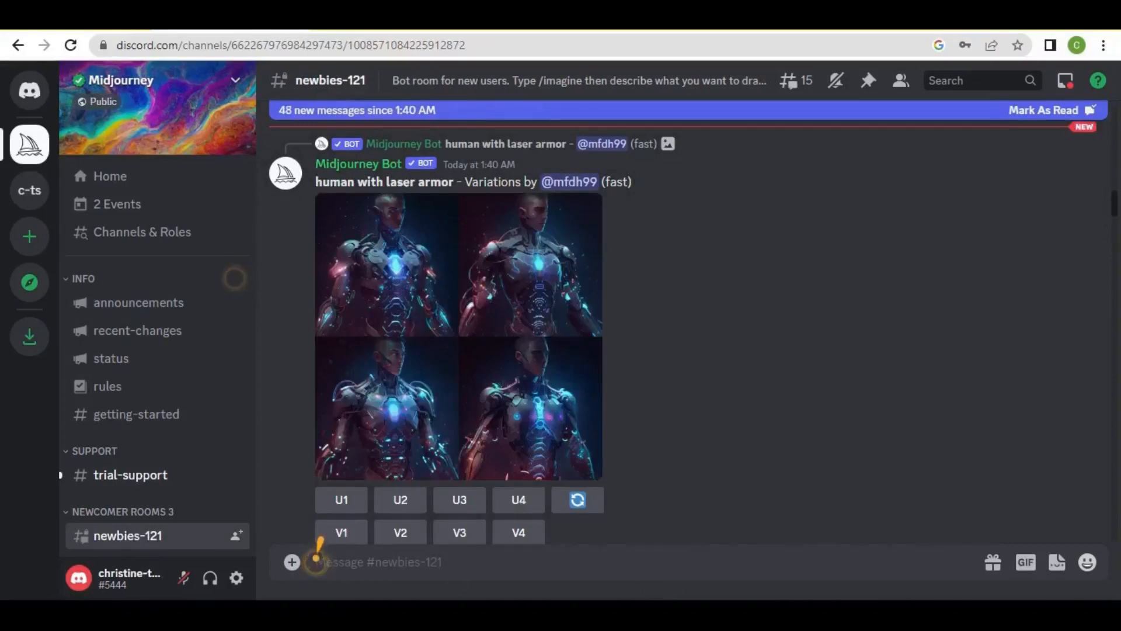
{"action": "type", "text": "/"}
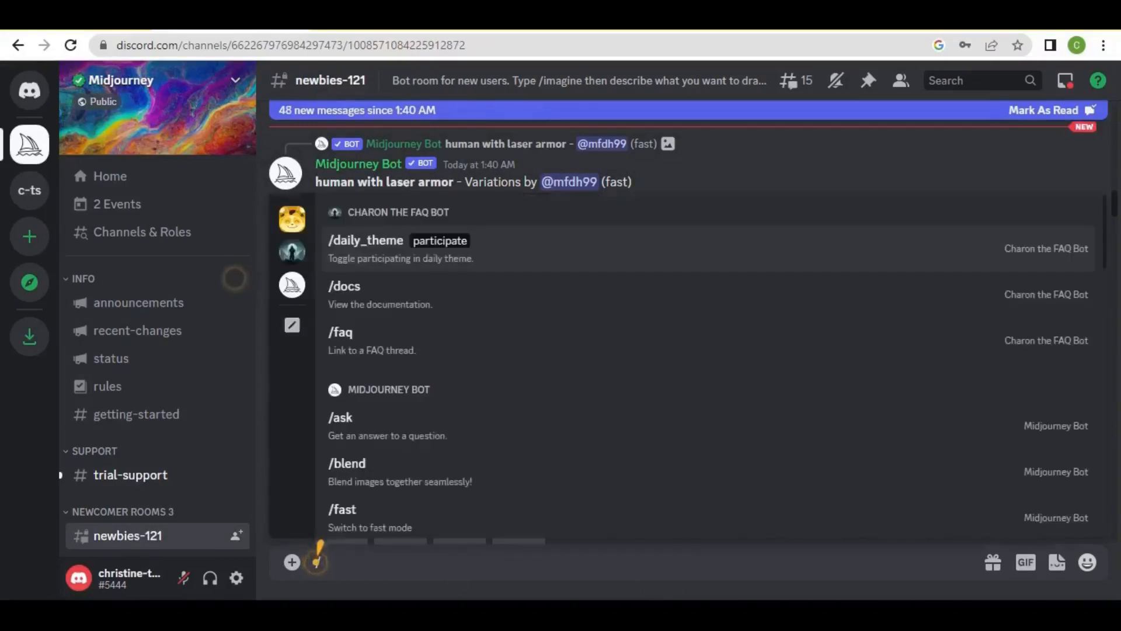
{"action": "type", "text": "im"}
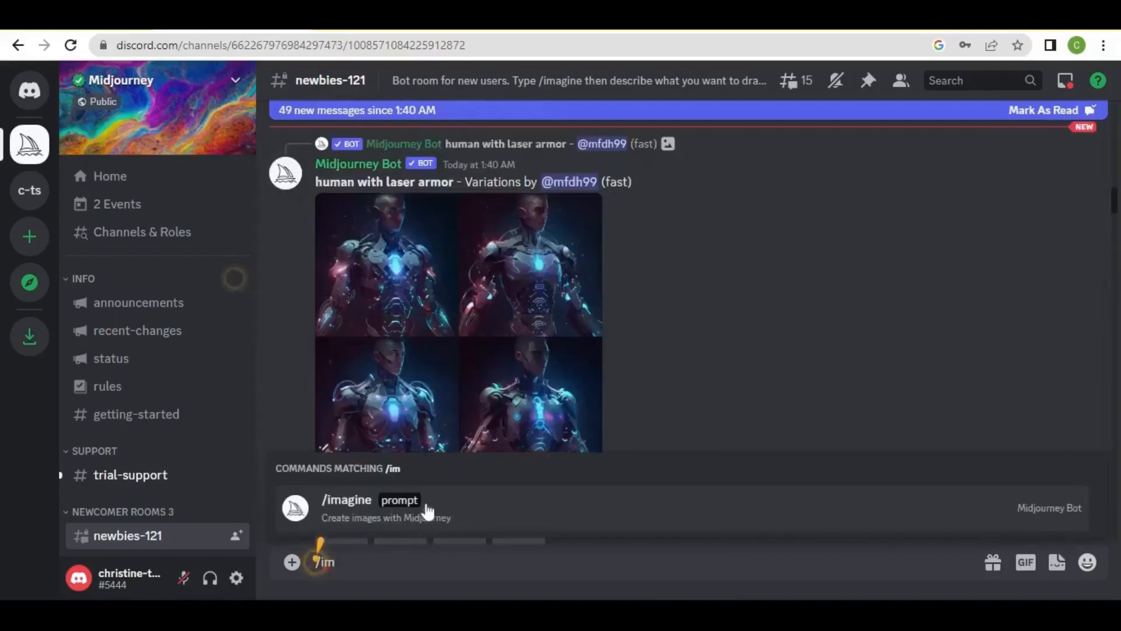
{"action": "left_click", "coordinate": [428, 513]}
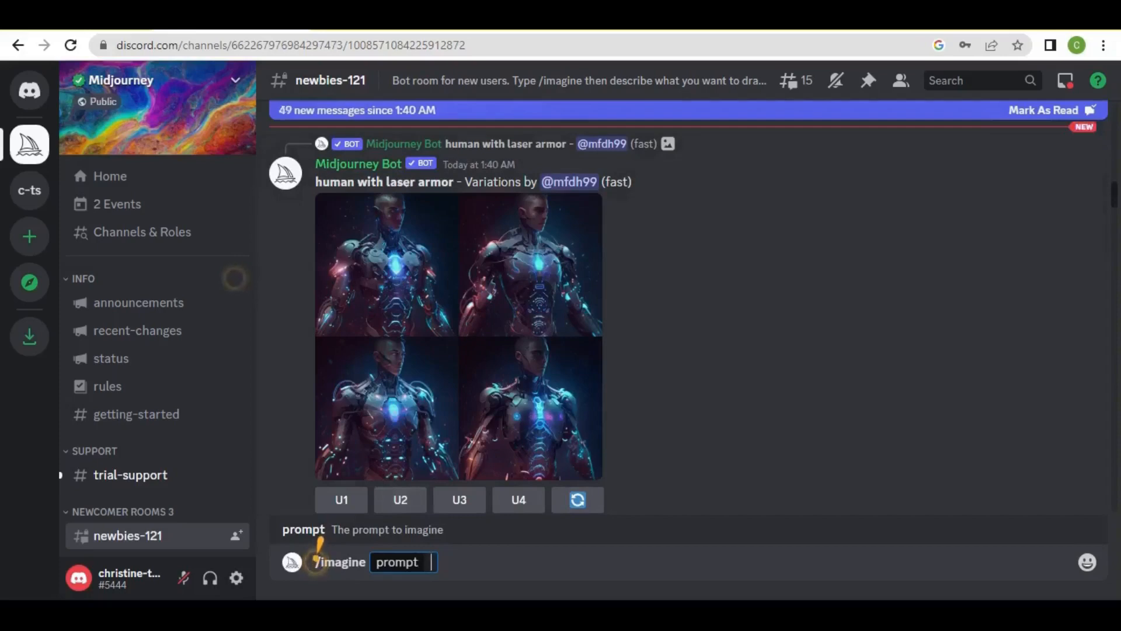
- Write the image prompt for a young beautiful girl with lovely eyes, a loose bag, long curling black hair, brown skin, Disney and Pixar animation style, --ar 3:2
{"action": "type", "text": "ill"}
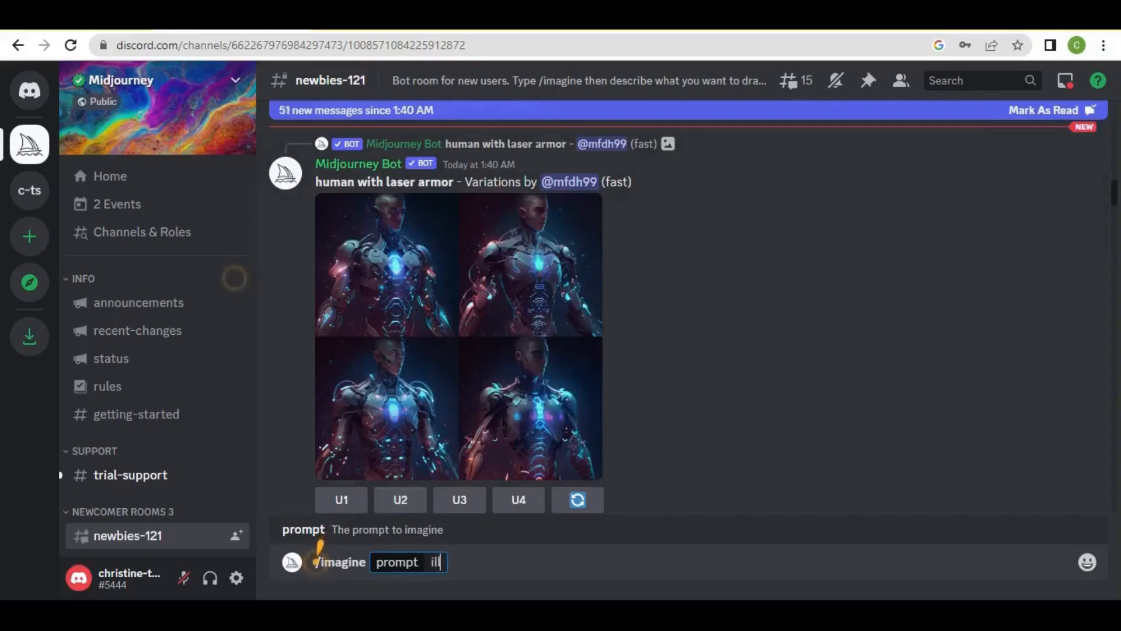
{"action": "type", "text": "ustrate a y"}
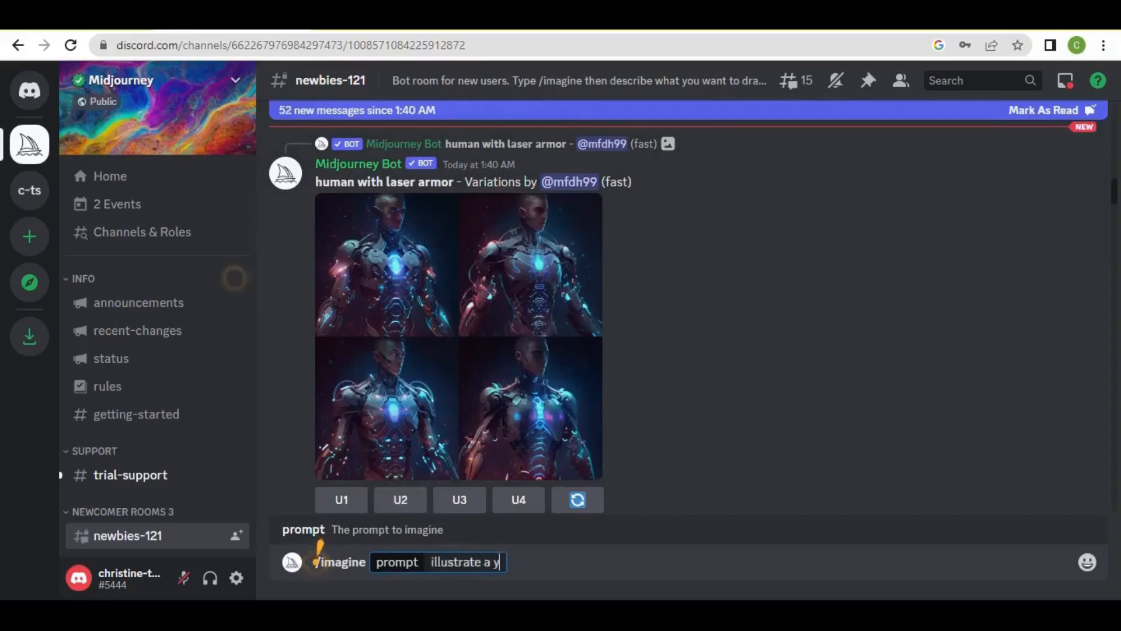
{"action": "type", "text": "ouung beautiful girl with a lovely eyes, ca"}
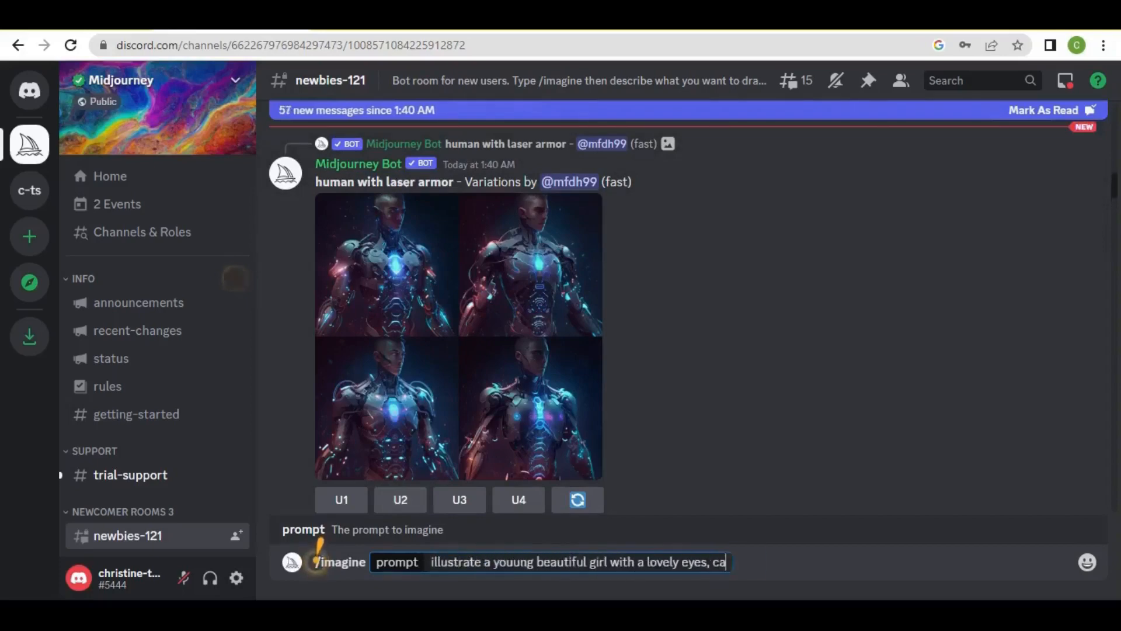
{"action": "type", "text": "rrying a loose bag, long curling black hair, brown skin, in the style of di"}
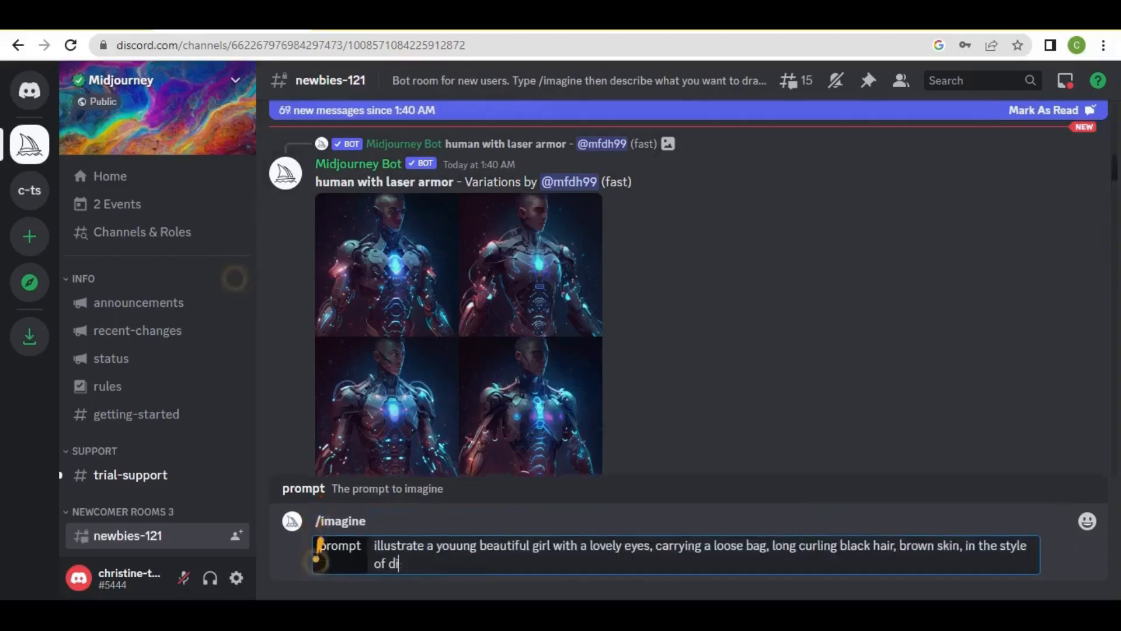
{"action": "type", "text": "sney and pixar animation, --ar 3:2"}
- Correct the spelling of "young" in the prompt and reword the hair description to "long black curly hair"
{"action": "left_click", "coordinate": [463, 545]}
{"action": "key", "text": "BackSpace"}
{"action": "left_click", "coordinate": [832, 545]}
{"action": "key", "text": "BackSpace"}
{"action": "key", "text": "BackSpace"}
{"action": "key", "text": "BackSpace"}
{"action": "key", "text": "BackSpace"}
{"action": "key", "text": "BackSpace"}
{"action": "key", "text": "BackSpace"}
{"action": "key", "text": "BackSpace"}
{"action": "key", "text": "BackSpace"}
{"action": "left_click", "coordinate": [822, 545]}
{"action": "type", "text": "curly"}
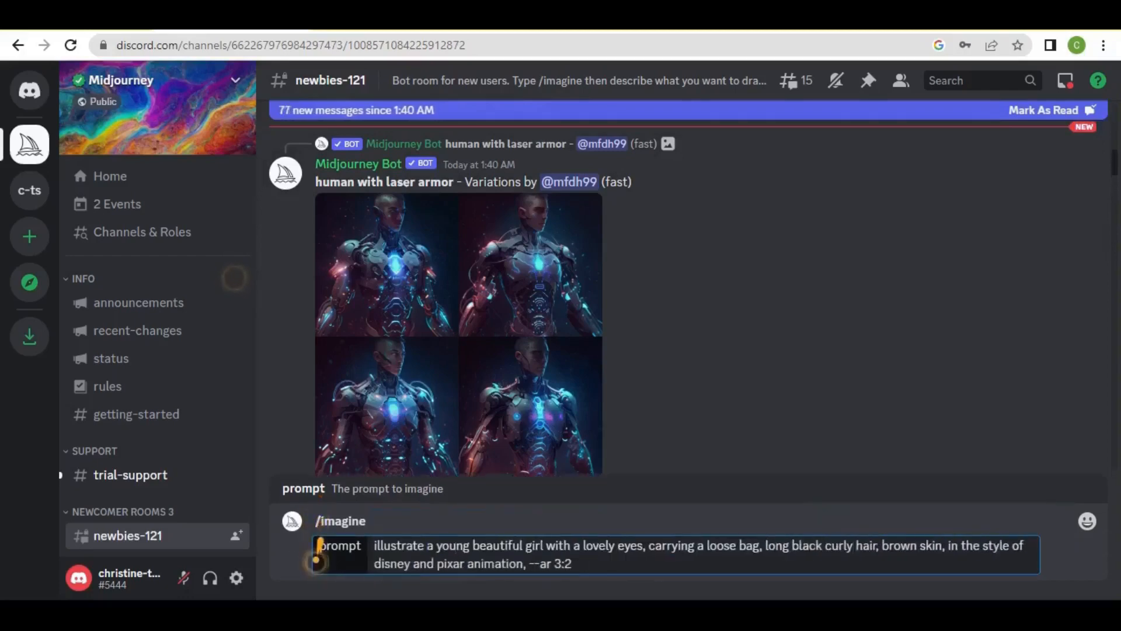
- Add "full image body" after "brown skin" in the prompt and submit it
{"action": "left_click", "coordinate": [946, 545]}
{"action": "type", "text": "full image body"}
{"action": "key", "text": "Return"}
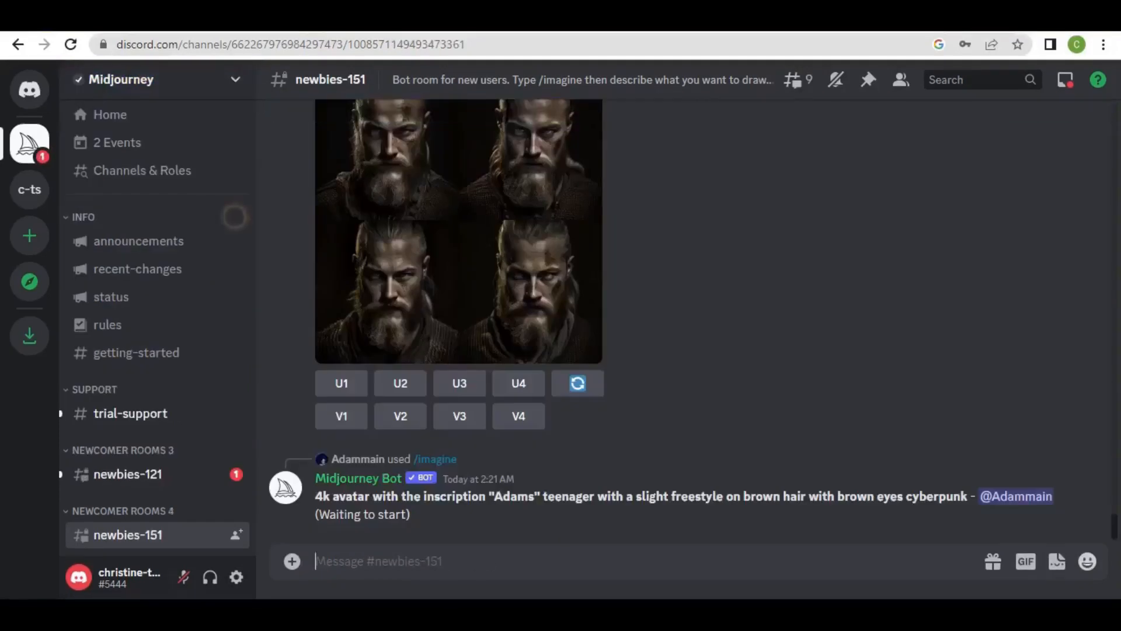
{"action": "type", "text": "/im"}
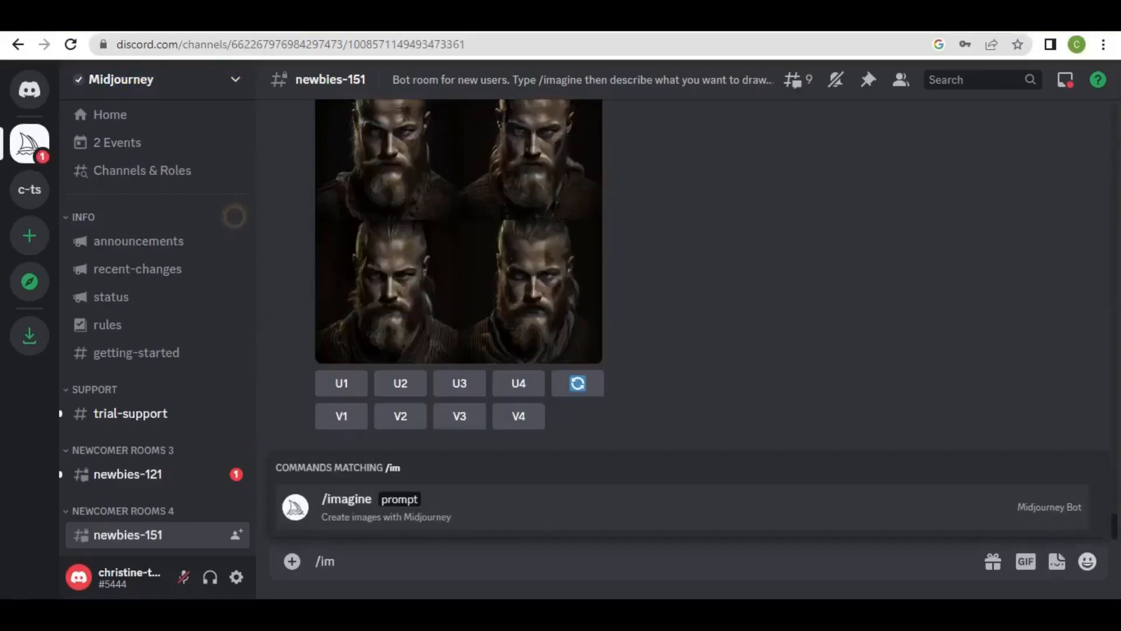
{"action": "left_click", "coordinate": [342, 517]}
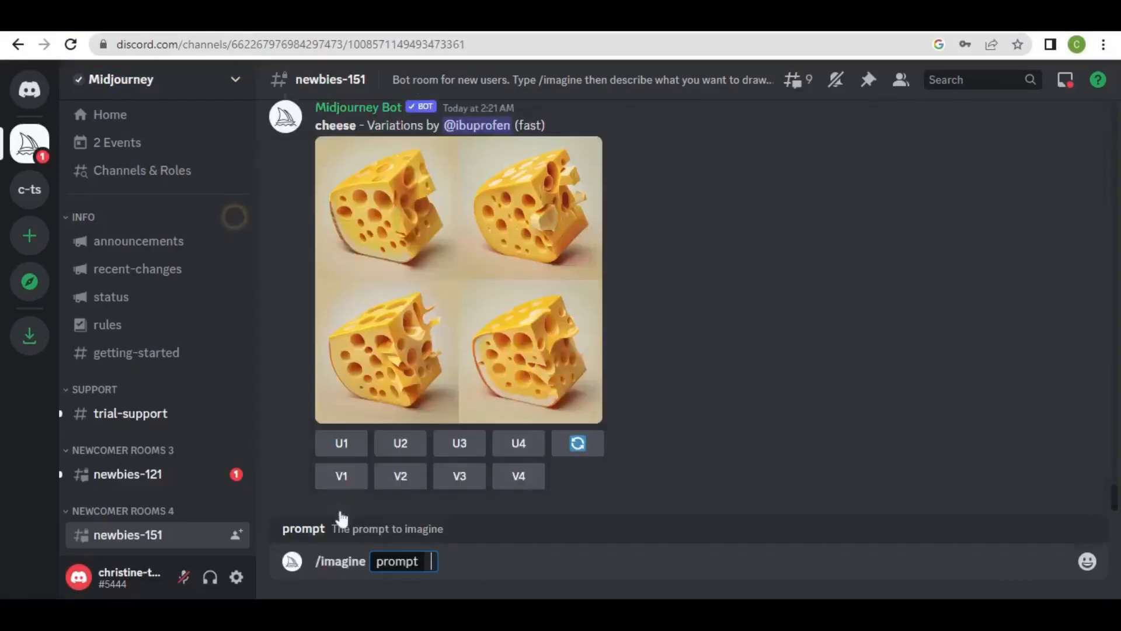
{"action": "key", "text": "ctrl+v"}
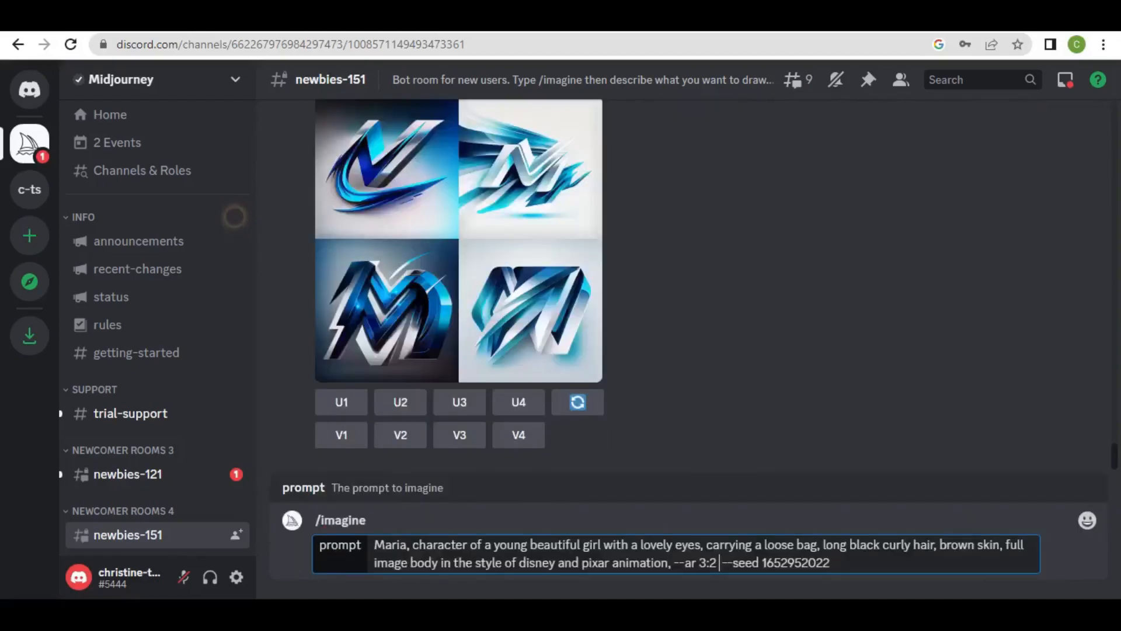
{"action": "key", "text": "Return"}
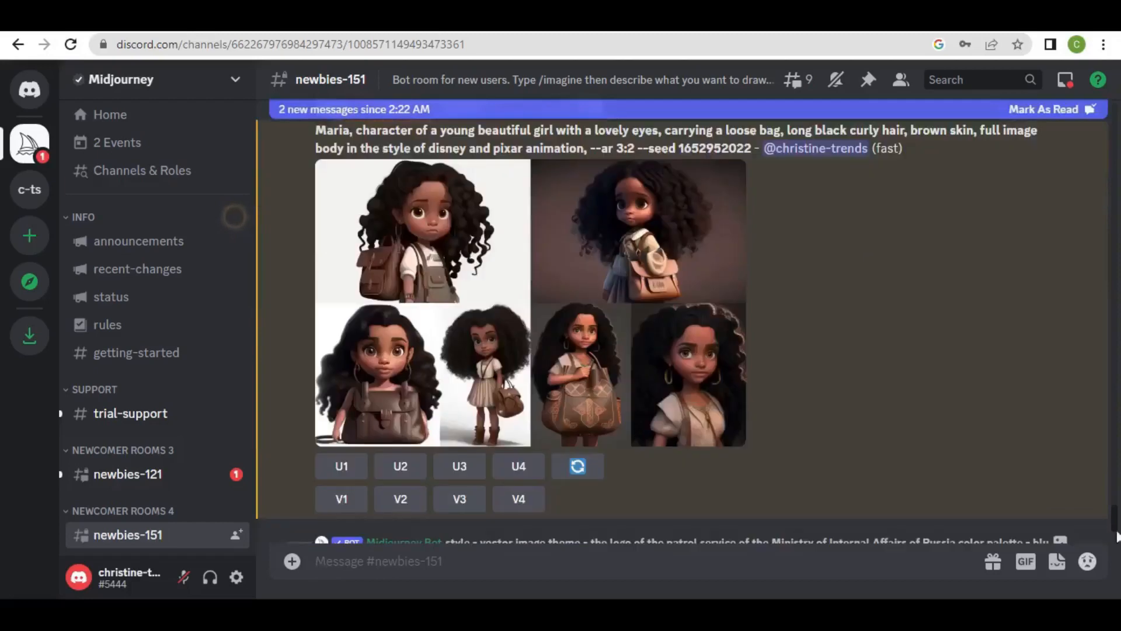
- View the generated Maria image grid enlarged and upscale its fourth image
{"action": "left_click", "coordinate": [536, 348]}
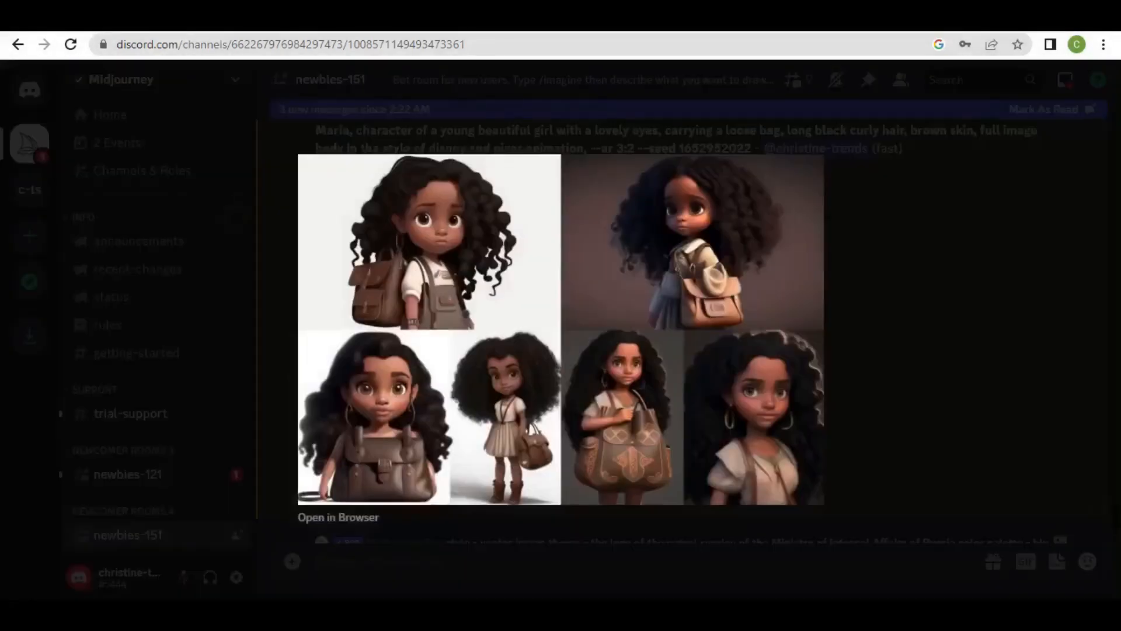
{"action": "left_click", "coordinate": [908, 395]}
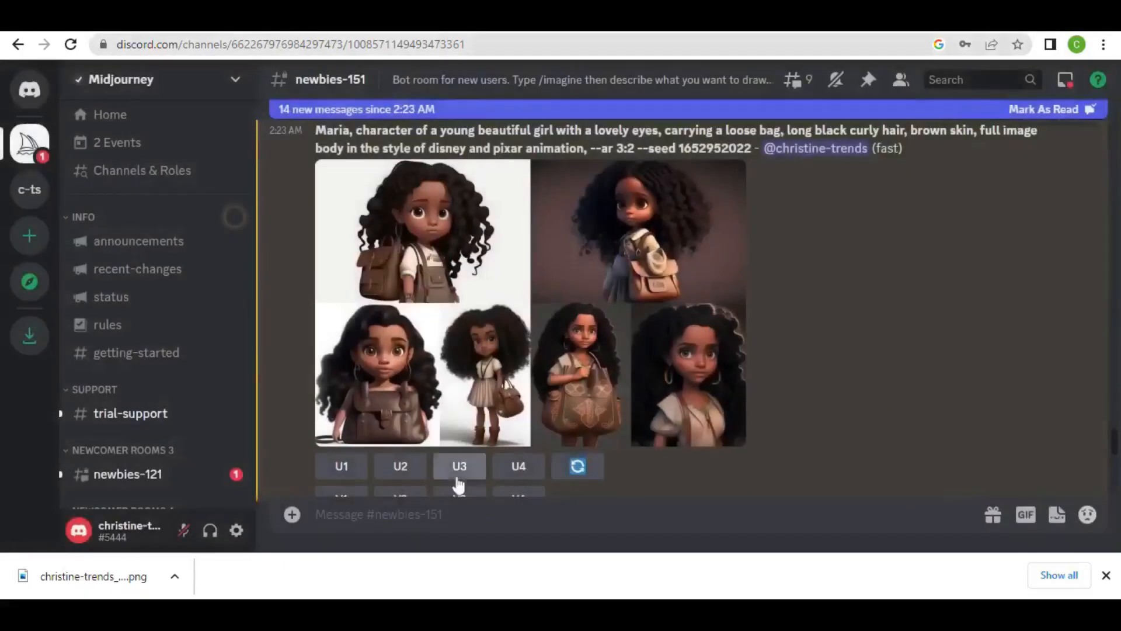
{"action": "left_click", "coordinate": [519, 470]}
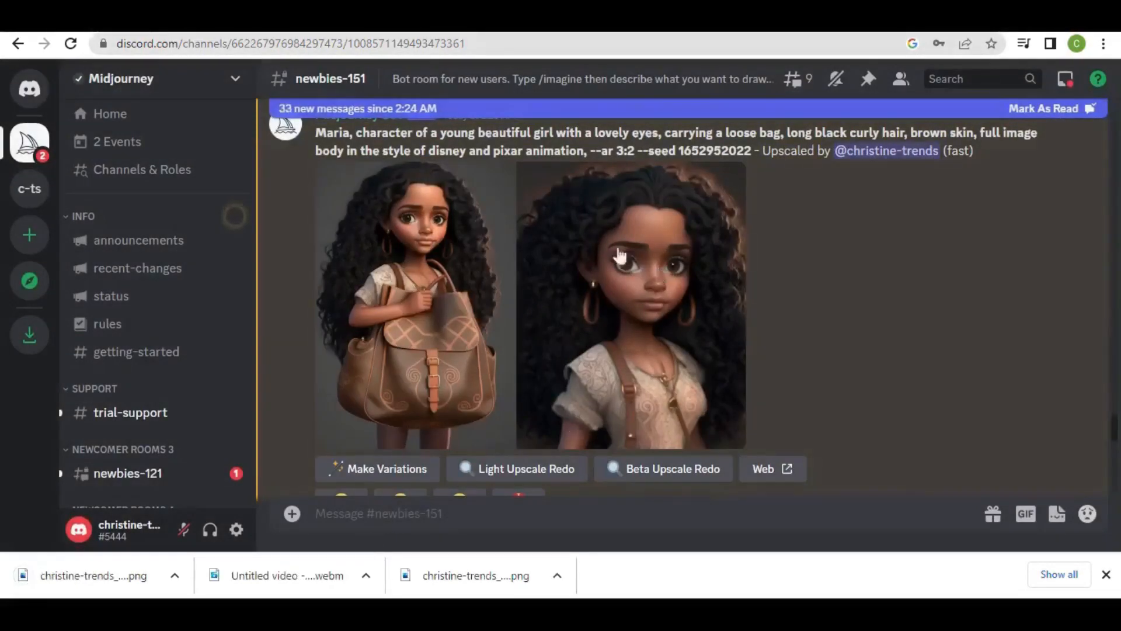
- Start a new /imagine command with the copied Maria prompt up to --ar 3:2, adding a comma after "full image body"
{"action": "left_click_drag", "start_coordinate": [316, 133], "coordinate": [634, 151]}
{"action": "key", "text": "ctrl+c"}
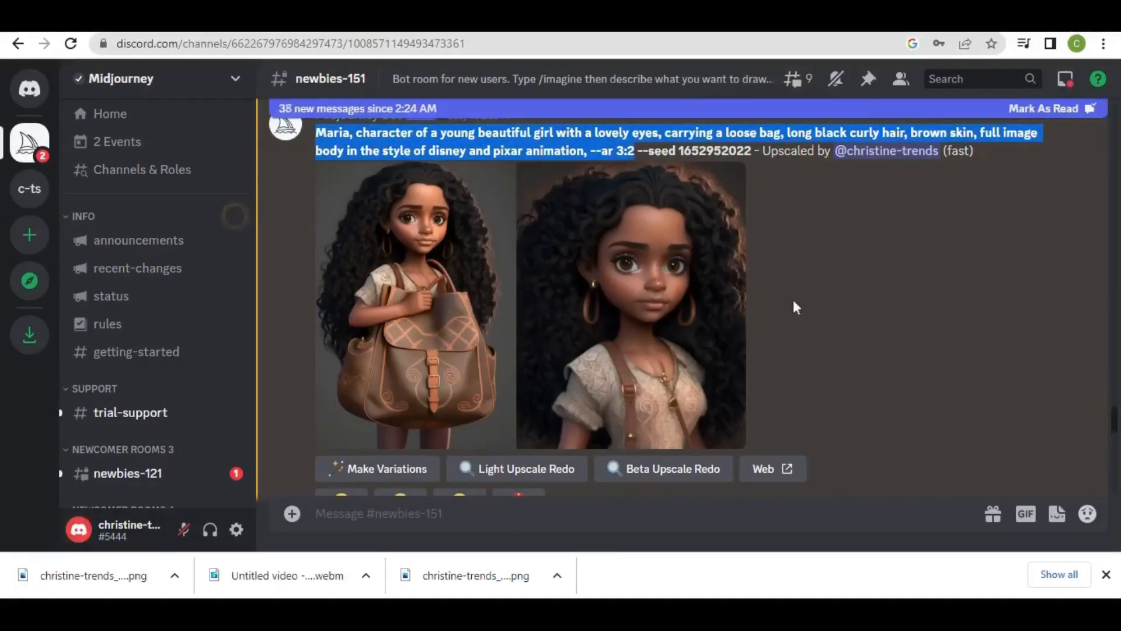
{"action": "left_click", "coordinate": [403, 514]}
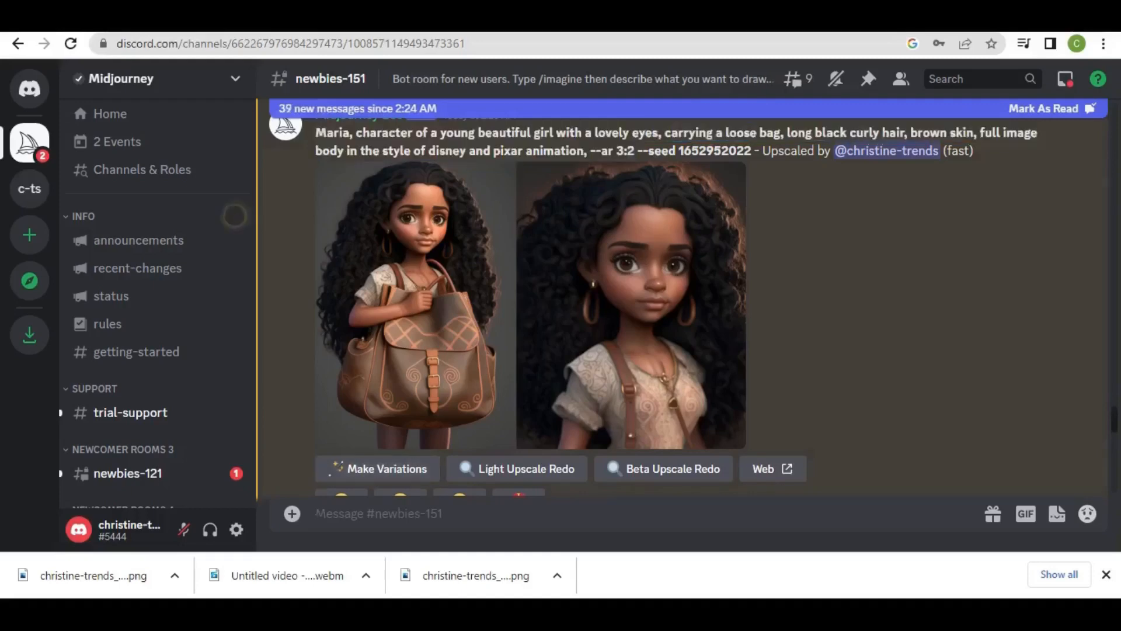
{"action": "type", "text": "/im"}
{"action": "left_click", "coordinate": [393, 453]}
{"action": "key", "text": "ctrl+v"}
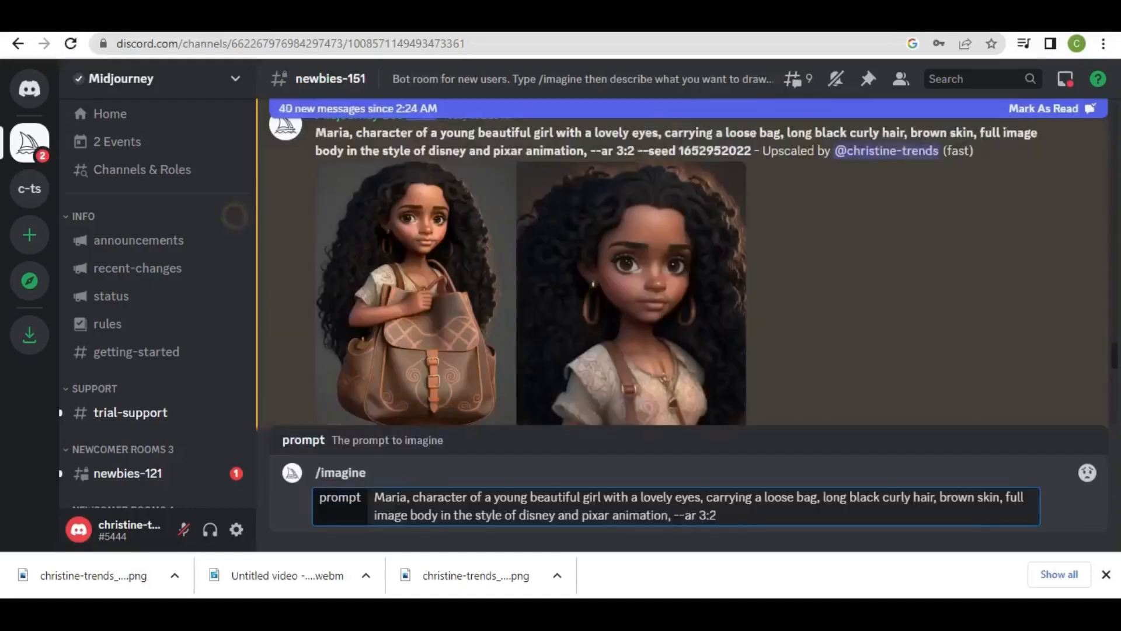
{"action": "type", "text": ","}
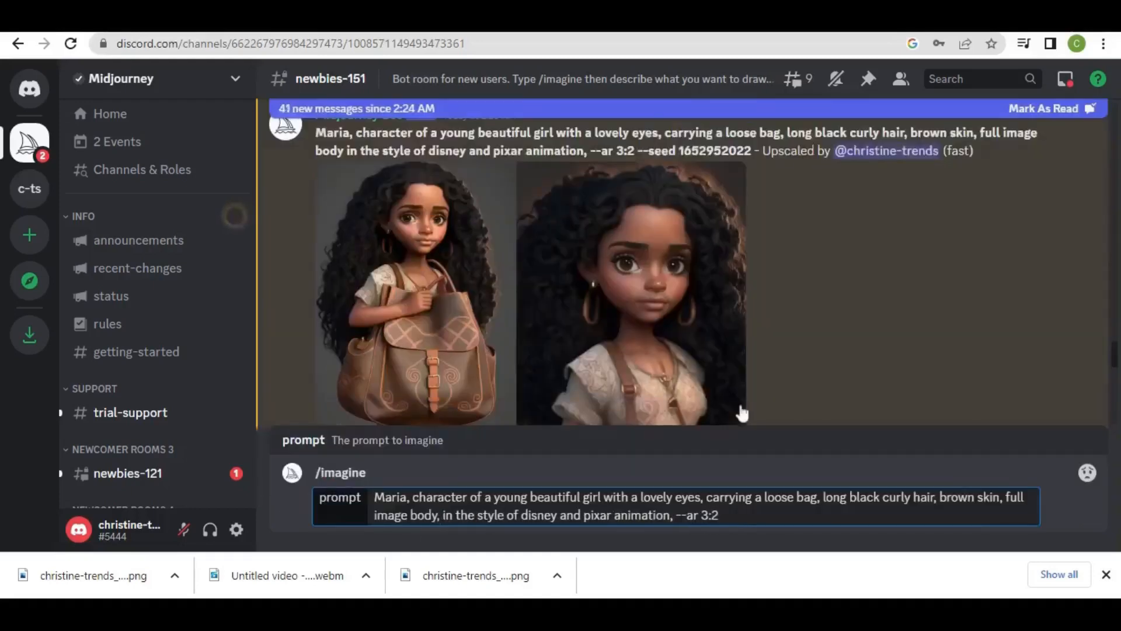
- Insert "walking along a pathway with her friendly fox, in a forest with" before "full image body" in the prompt and submit it
{"action": "left_click", "coordinate": [1005, 497]}
{"action": "type", "text": "walking along a pathway in "}
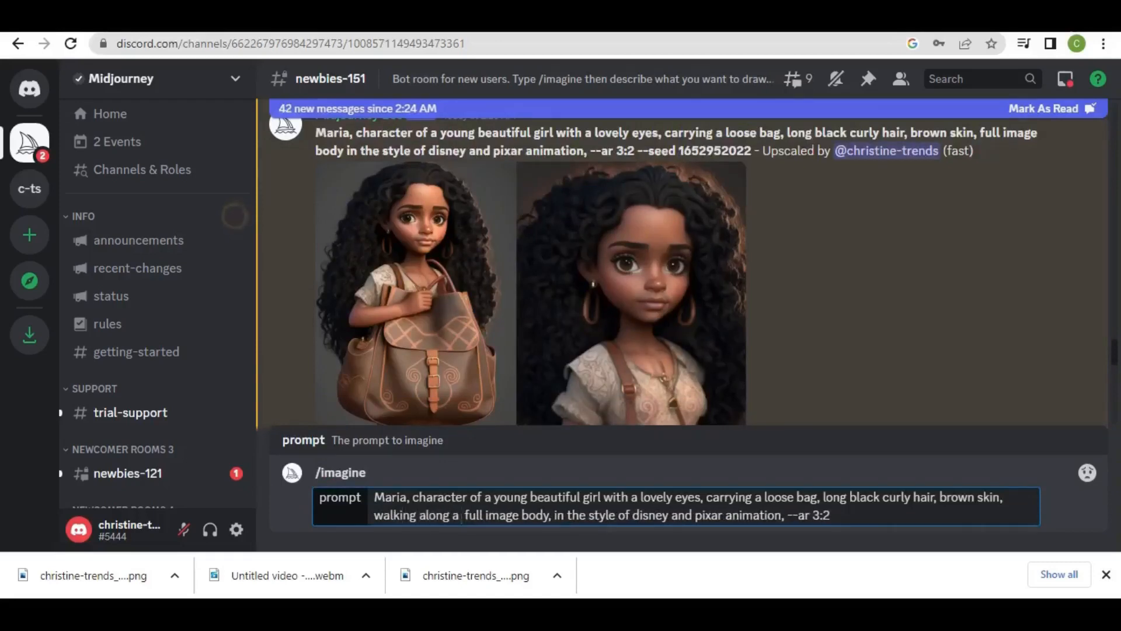
{"action": "type", "text": "a forest with a"}
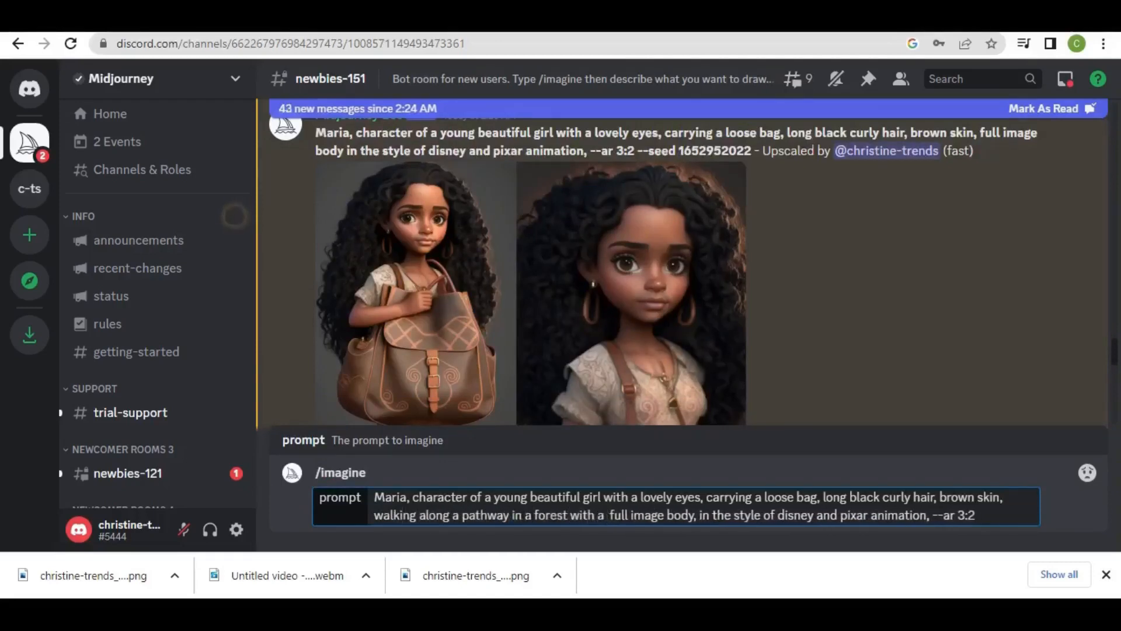
{"action": "key", "text": "BackSpace"}
{"action": "key", "text": "BackSpace"}
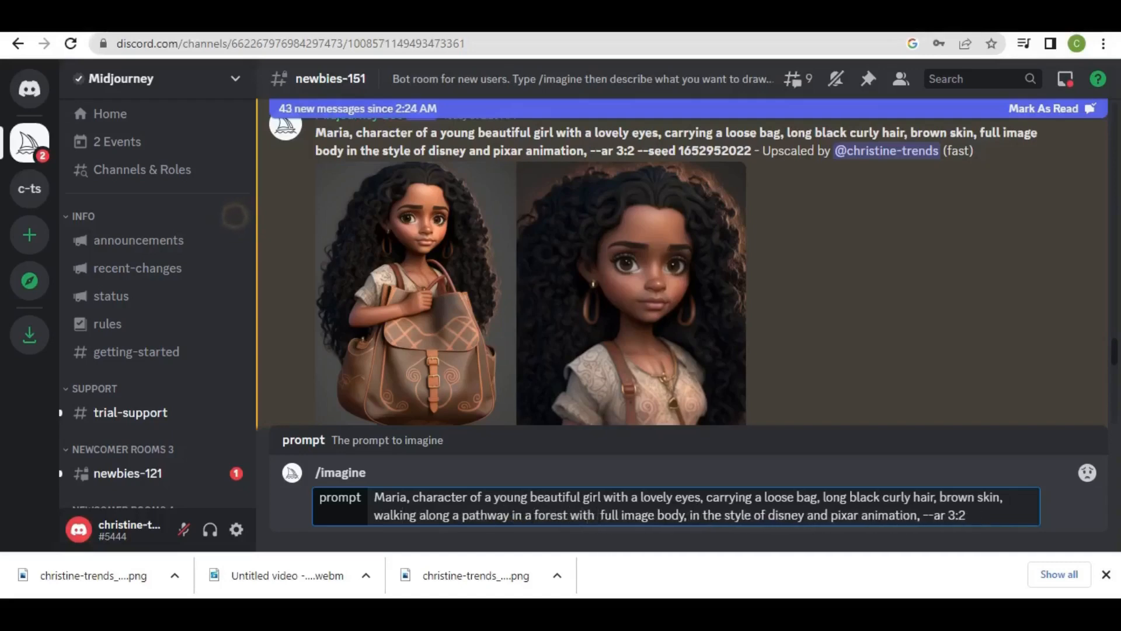
{"action": "left_click", "coordinate": [512, 515]}
{"action": "type", "text": "with her friendly fox,"}
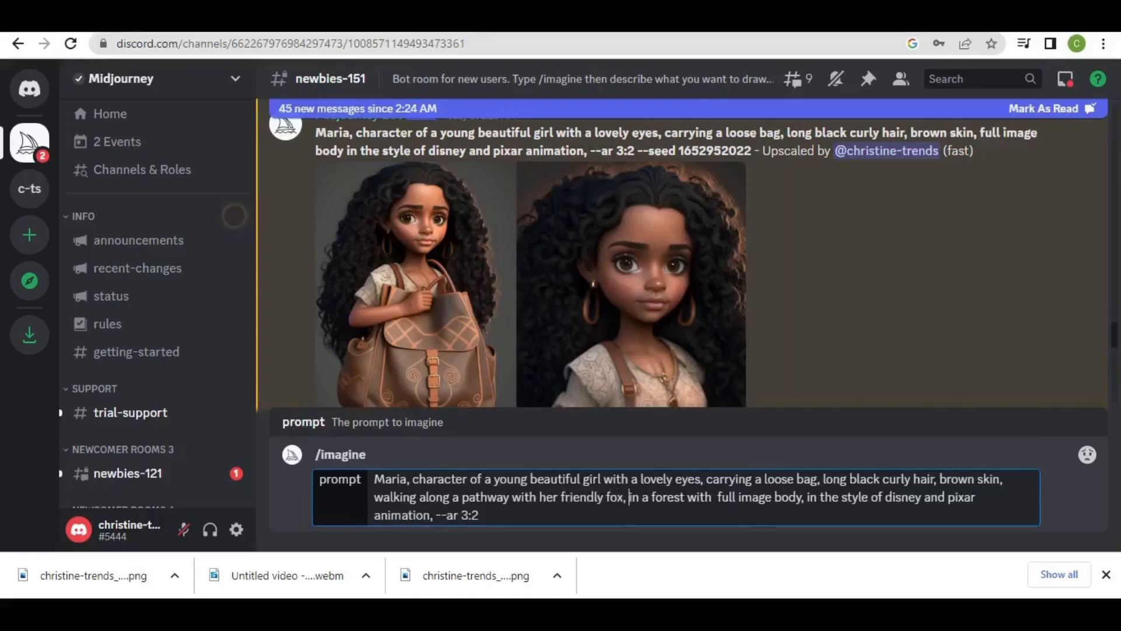
{"action": "key", "text": "Return"}
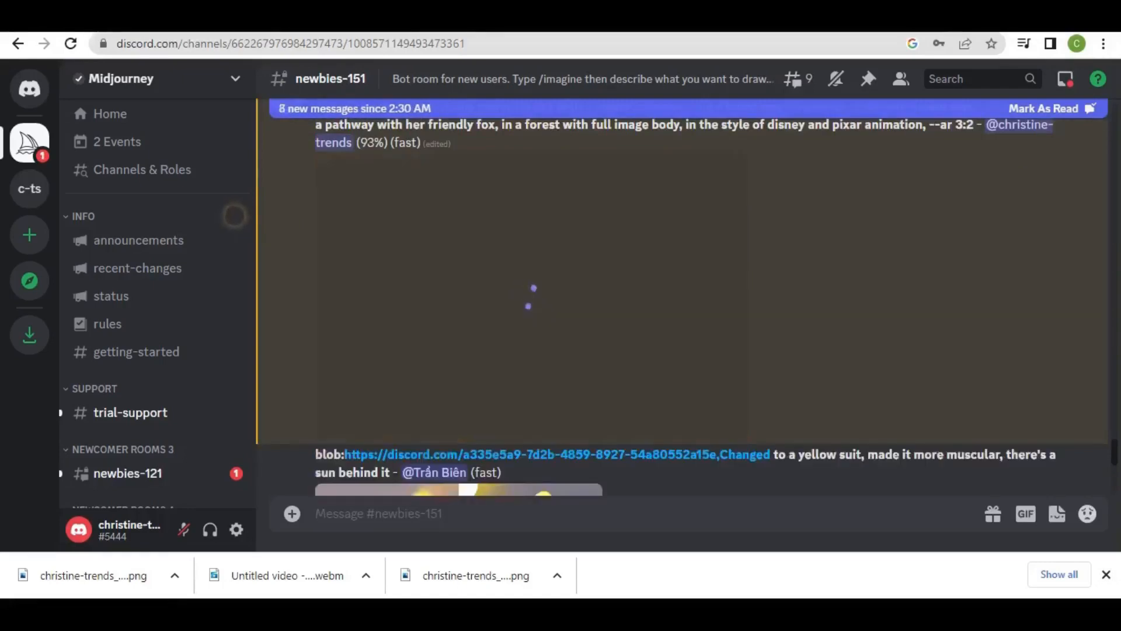
- Open the generated forest image grid at full size in the browser, save the image, and return to the newbies-151 channel
{"action": "left_click", "coordinate": [528, 291]}
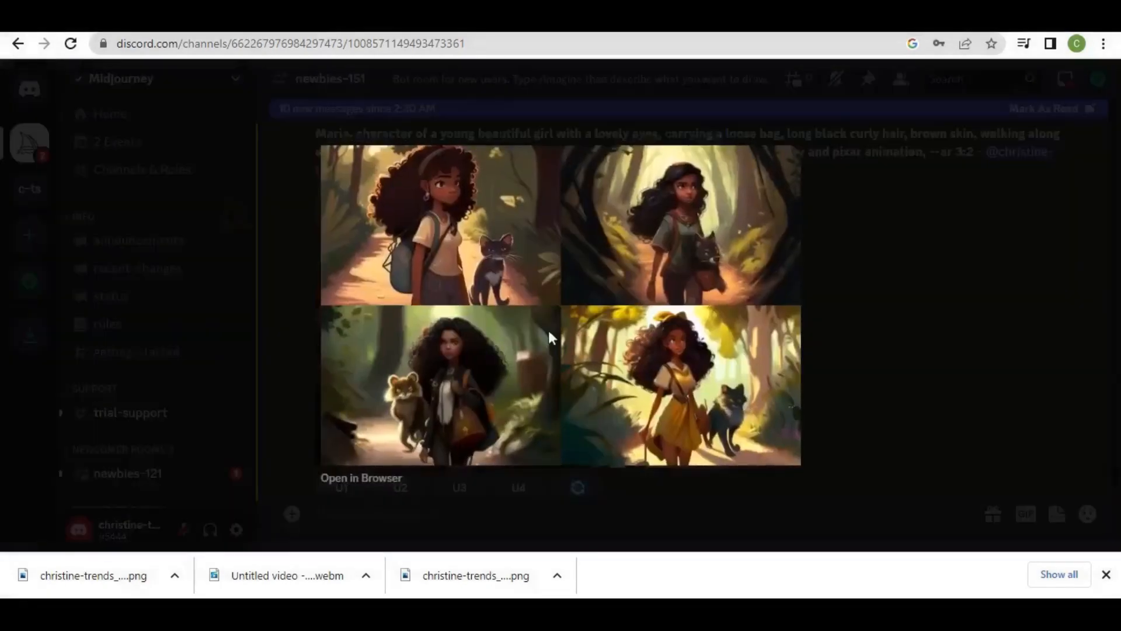
{"action": "left_click", "coordinate": [365, 481]}
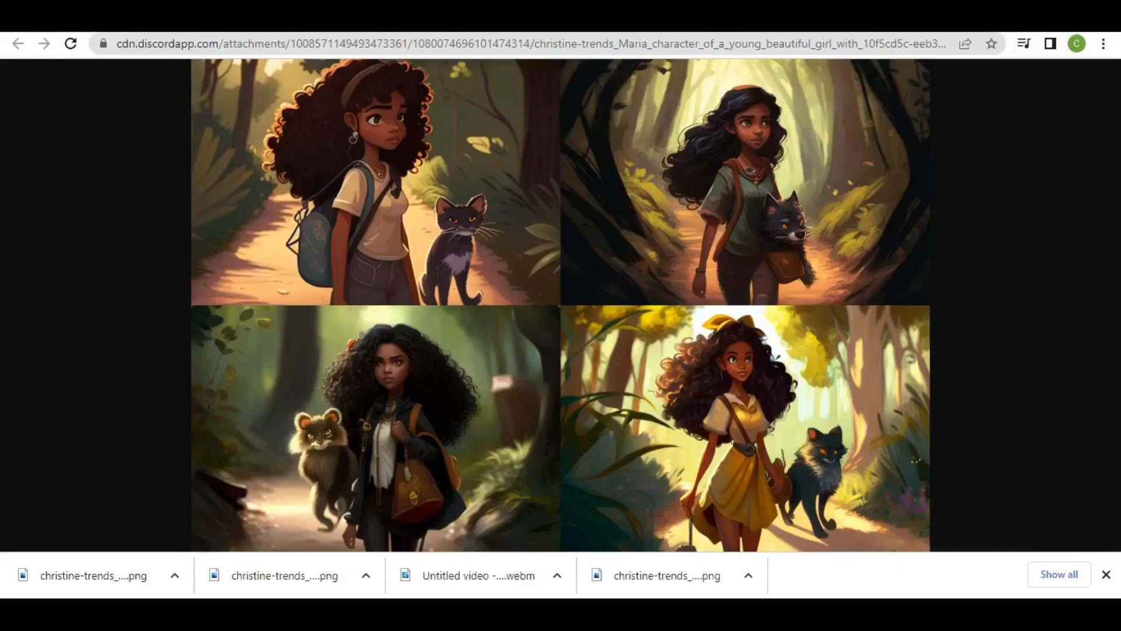
{"action": "key", "text": "ctrl+w"}
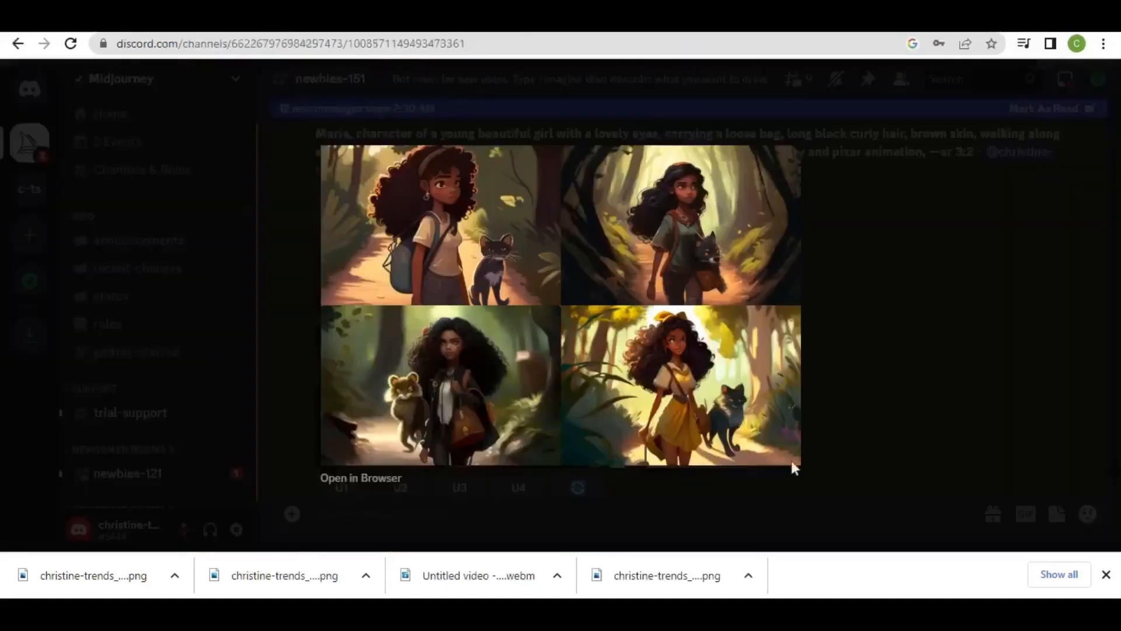
{"action": "left_click", "coordinate": [889, 412]}
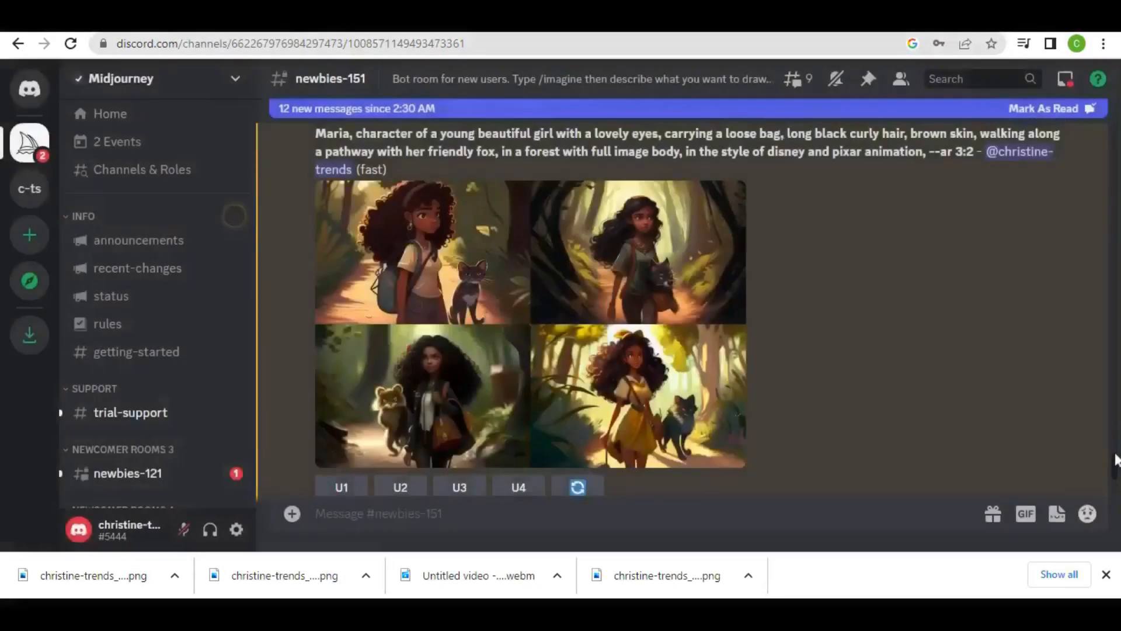
{"action": "scroll", "coordinate": [1115, 464], "scroll_direction": "up", "scroll_amount": 2}
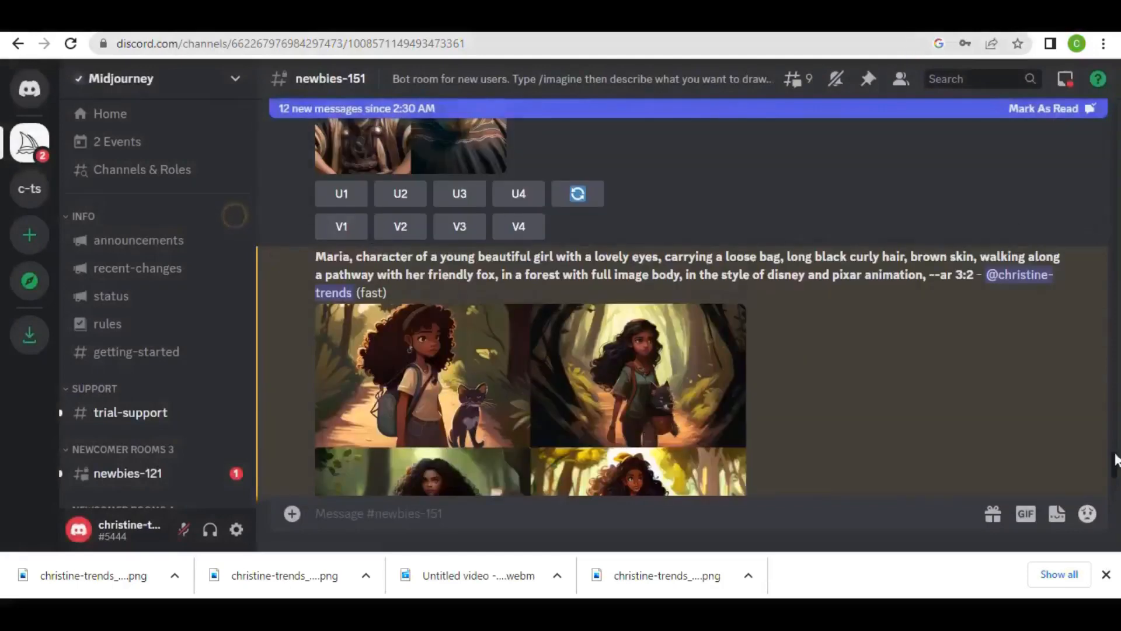
{"action": "scroll", "coordinate": [1116, 463], "scroll_direction": "down", "scroll_amount": 5}
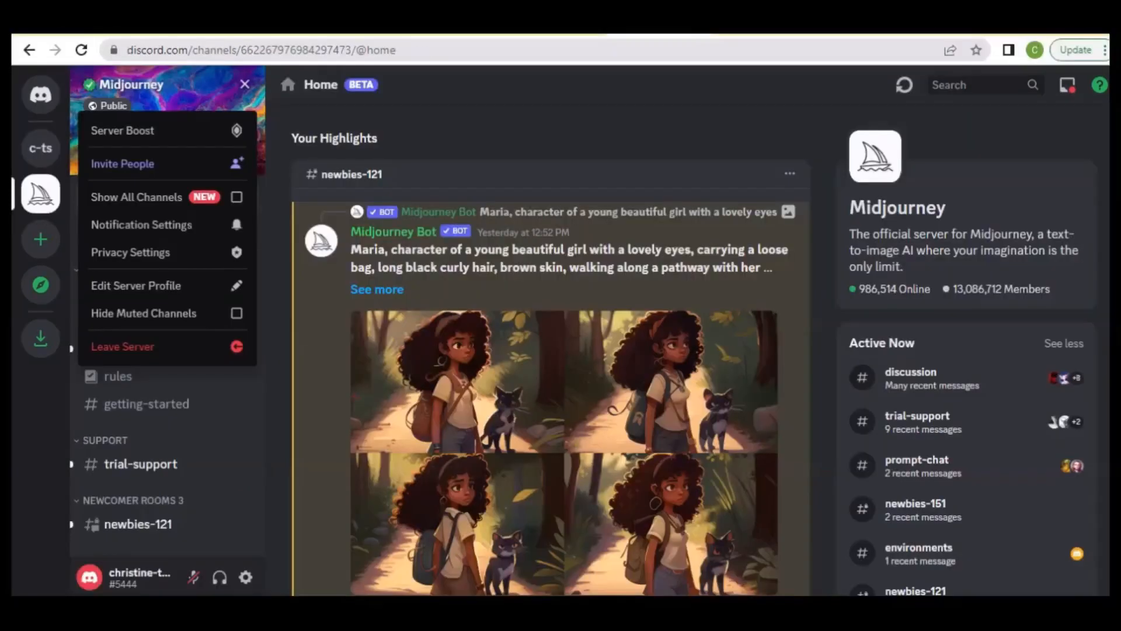
- Review the grid of Maria walking in the forest with her animal companion in the Midjourney server's Home highlights
{"action": "scroll", "coordinate": [551, 351], "scroll_direction": "down", "scroll_amount": 3}
{"action": "scroll", "coordinate": [551, 350], "scroll_direction": "up", "scroll_amount": 1}
{"action": "scroll", "coordinate": [550, 351], "scroll_direction": "up", "scroll_amount": 1}
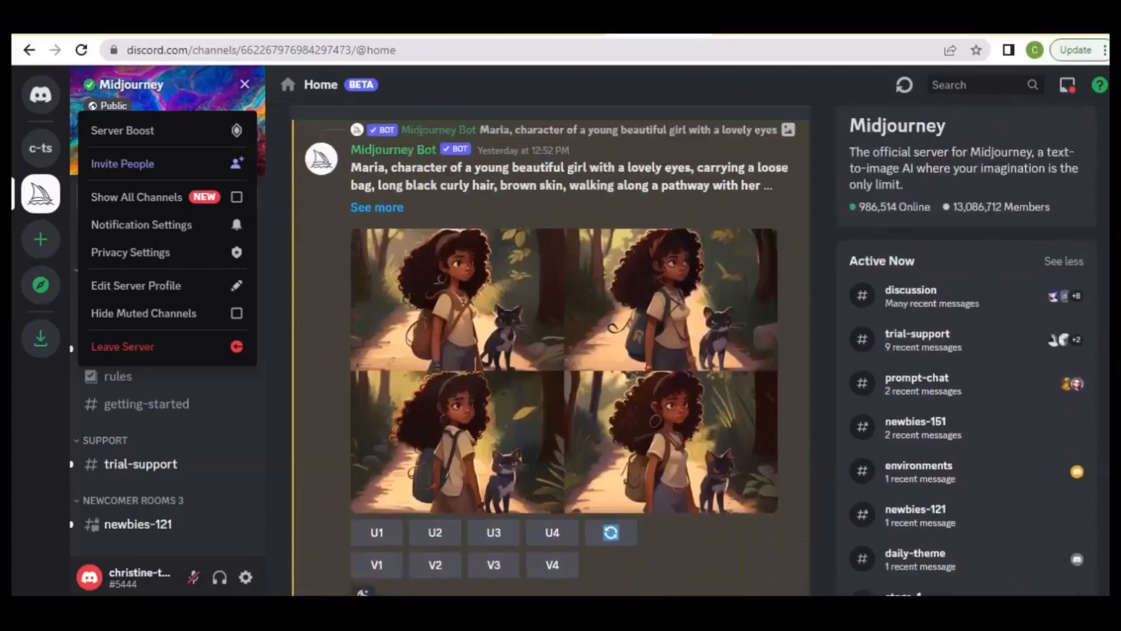
{"action": "key", "text": "Escape"}
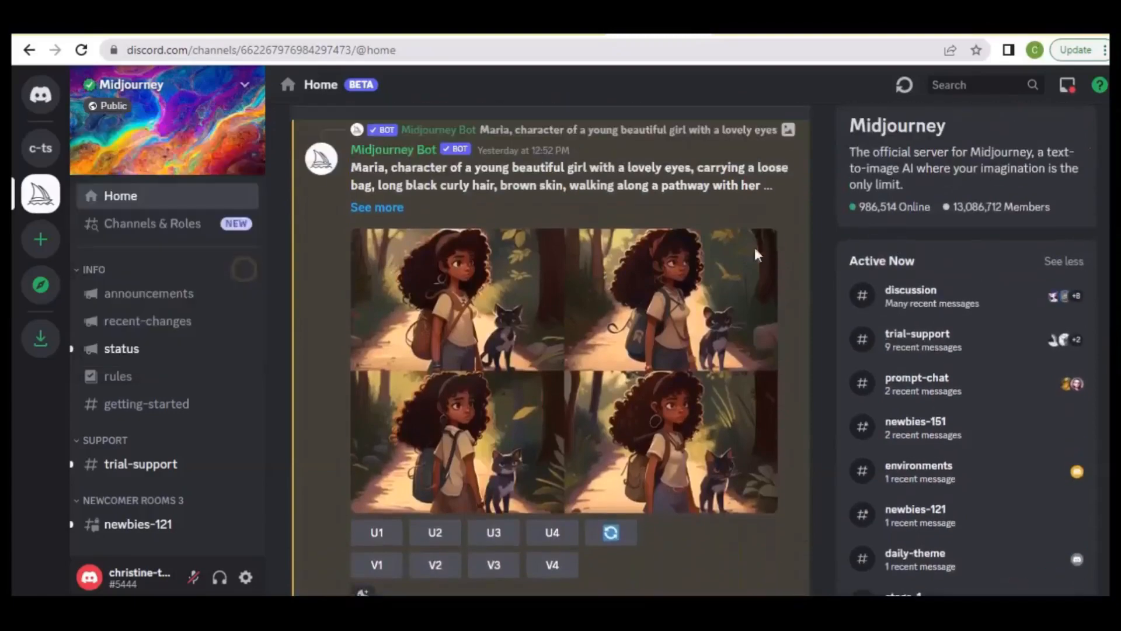
{"action": "left_click", "coordinate": [556, 400]}
{"action": "left_click", "coordinate": [555, 399]}
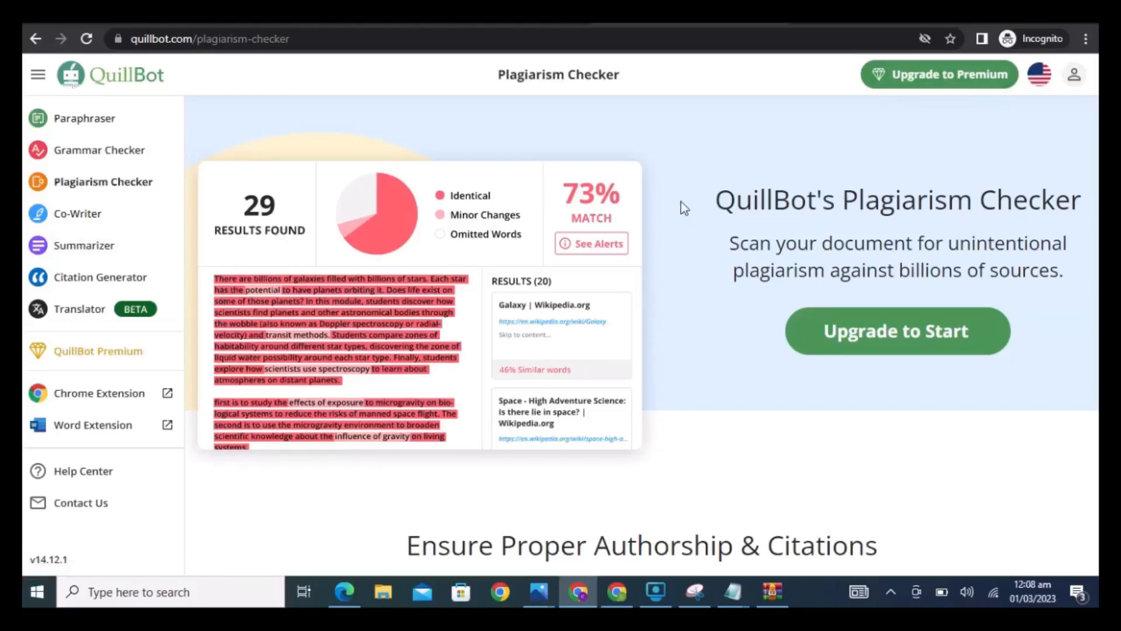
- Switch to QuillBot and open its Grammar Checker
{"action": "left_click", "coordinate": [91, 157]}
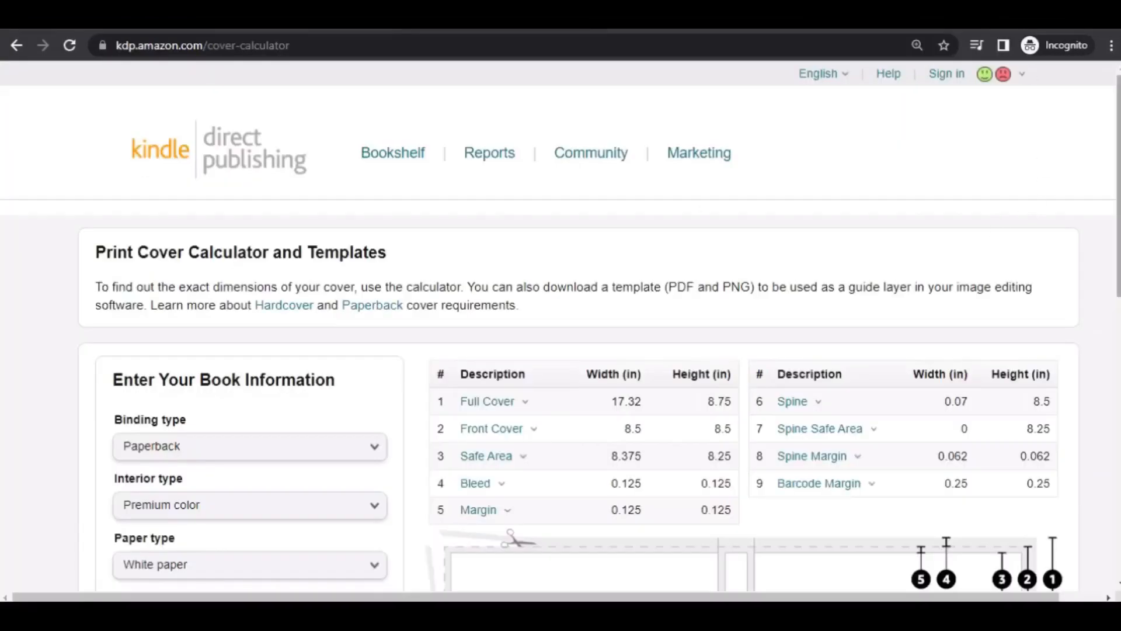
- Switch to the KDP cover calculator and examine the book information settings, cover dimensions and layout diagram
{"action": "scroll", "coordinate": [560, 326], "scroll_direction": "down", "scroll_amount": 3}
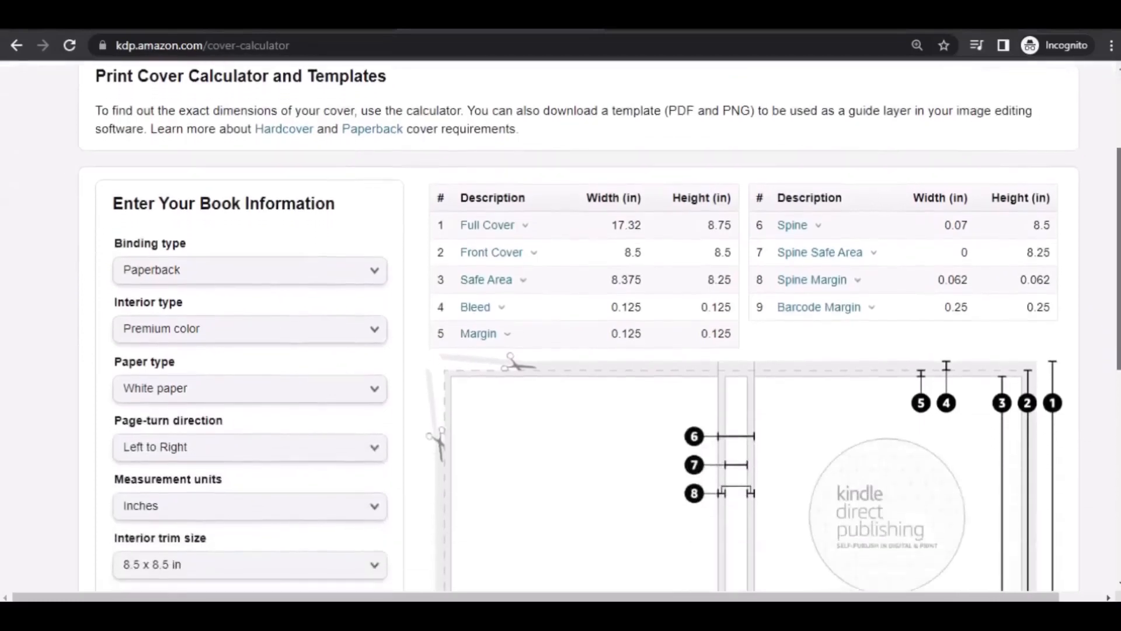
{"action": "scroll", "coordinate": [515, 494], "scroll_direction": "down", "scroll_amount": 2}
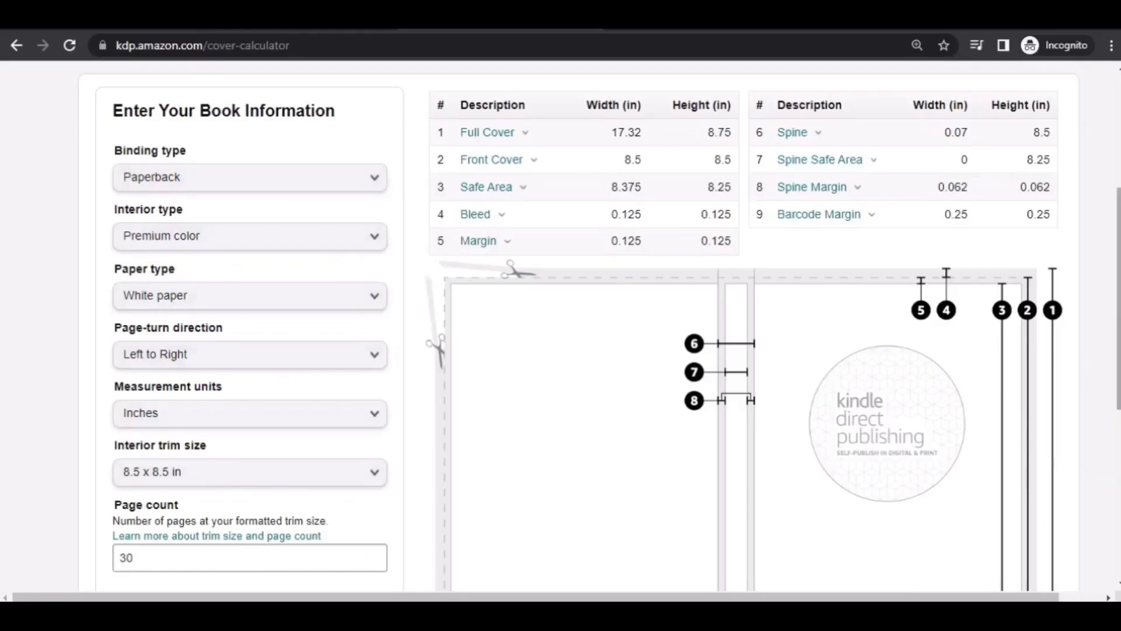
{"action": "scroll", "coordinate": [584, 327], "scroll_direction": "down", "scroll_amount": 2}
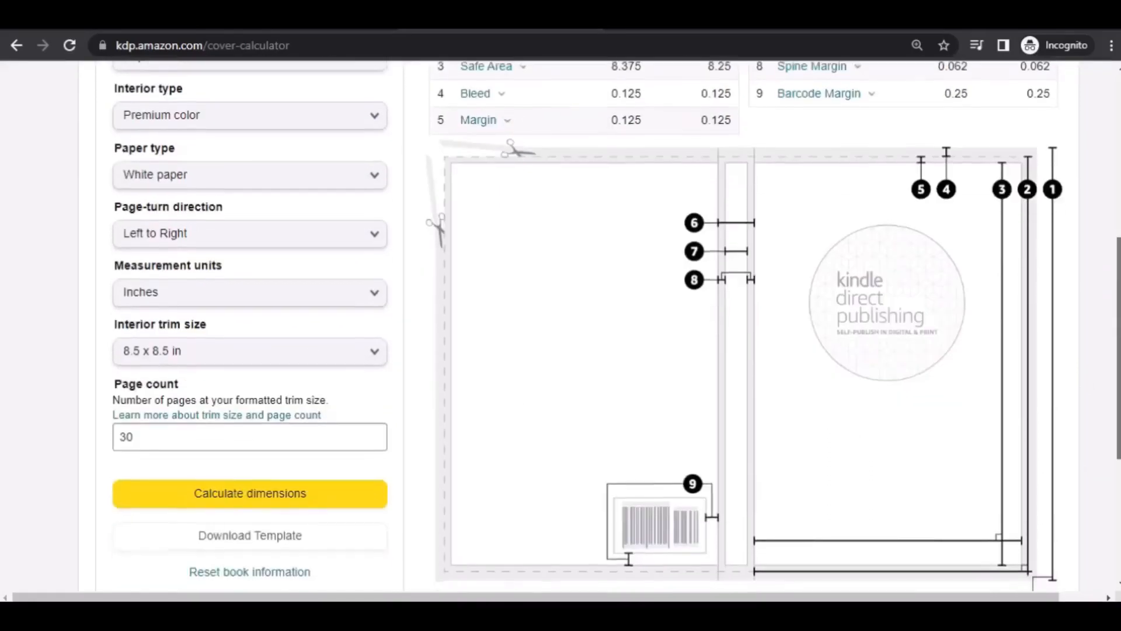
{"action": "left_click_drag", "start_coordinate": [1119, 348], "coordinate": [1118, 285]}
{"action": "scroll", "coordinate": [390, 500], "scroll_direction": "down", "scroll_amount": 6}
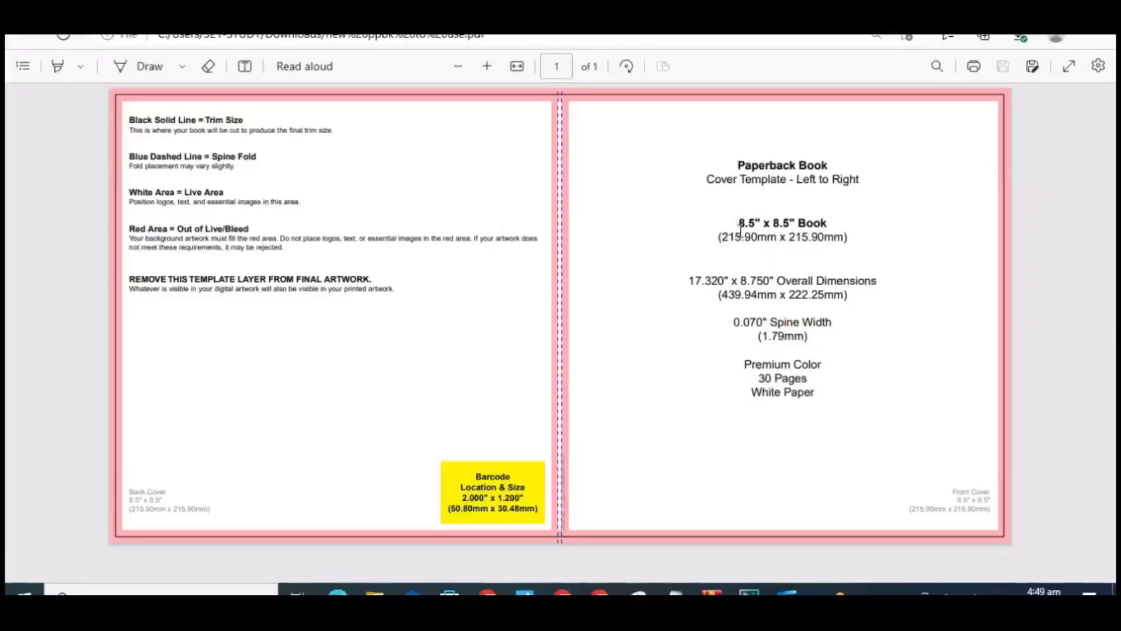
- Check the book size and overall dimensions in the downloaded paperback cover template PDF
{"action": "left_click_drag", "start_coordinate": [739, 223], "coordinate": [829, 220]}
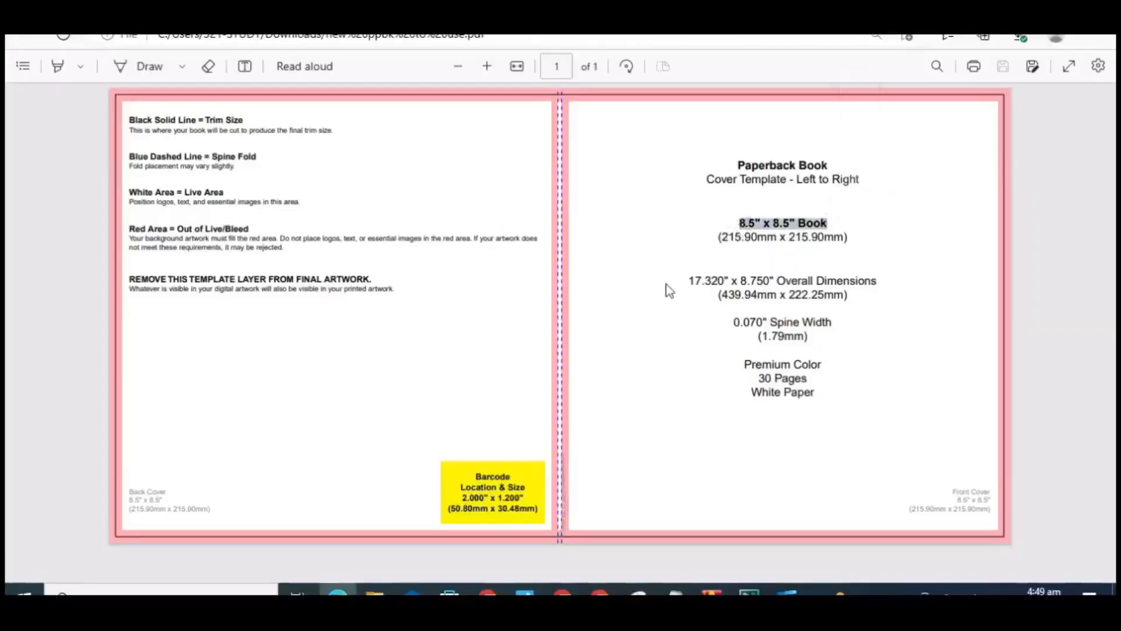
{"action": "left_click_drag", "start_coordinate": [688, 284], "coordinate": [770, 286]}
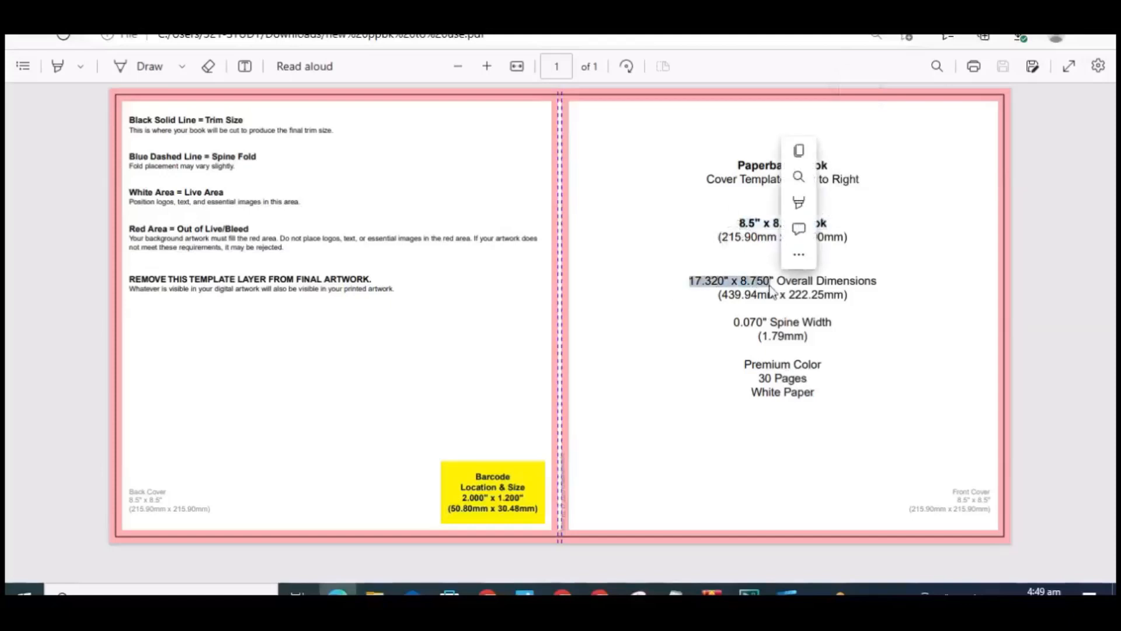
{"action": "left_click", "coordinate": [685, 328]}
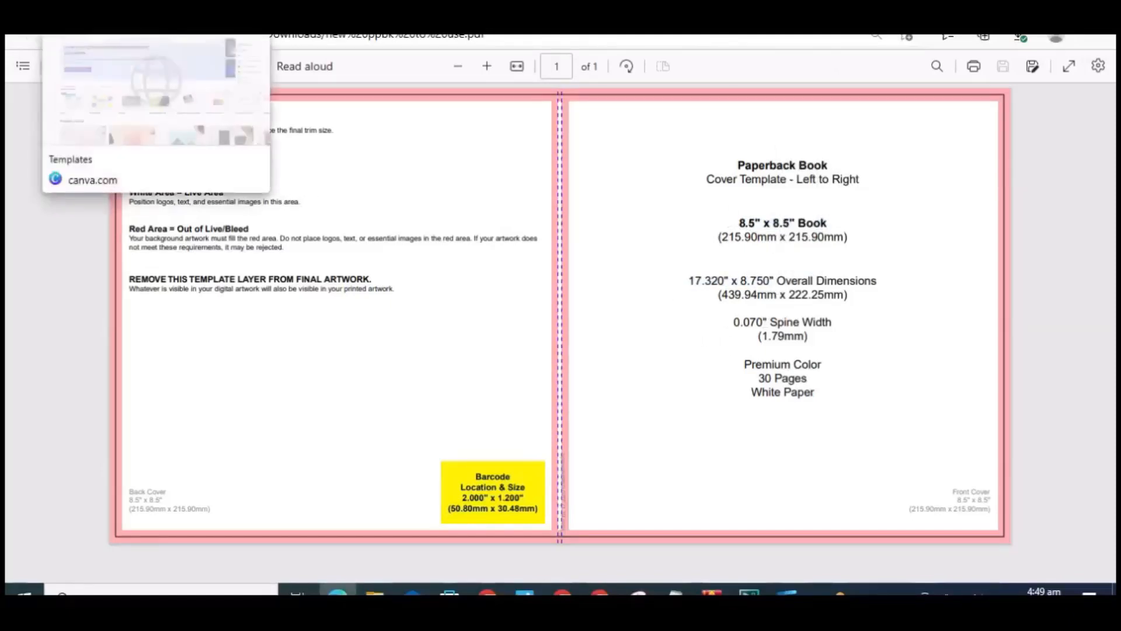
- Switch to Canva and create a new custom-size design 17.32 in wide by 8.75 in high
{"action": "left_click", "coordinate": [111, 12]}
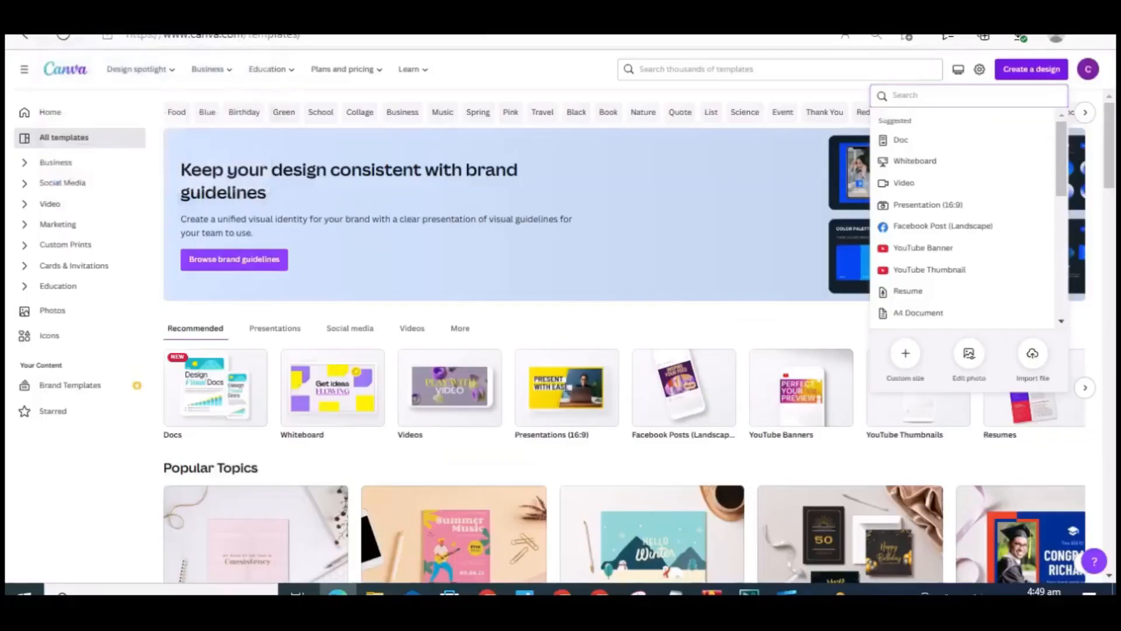
{"action": "left_click", "coordinate": [578, 71]}
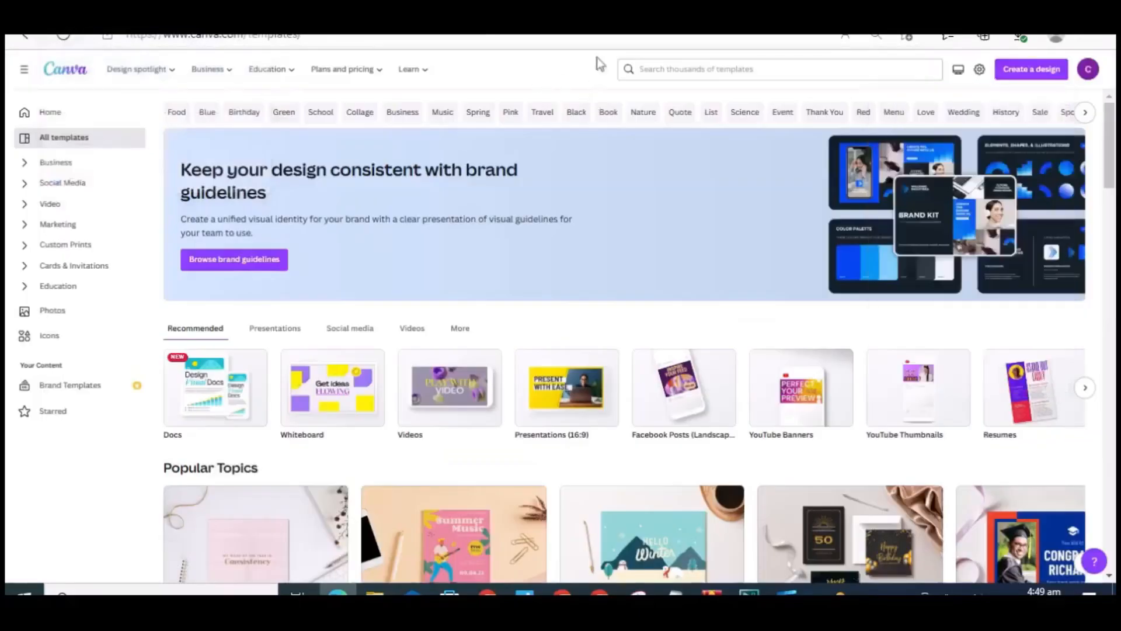
{"action": "left_click", "coordinate": [1013, 81]}
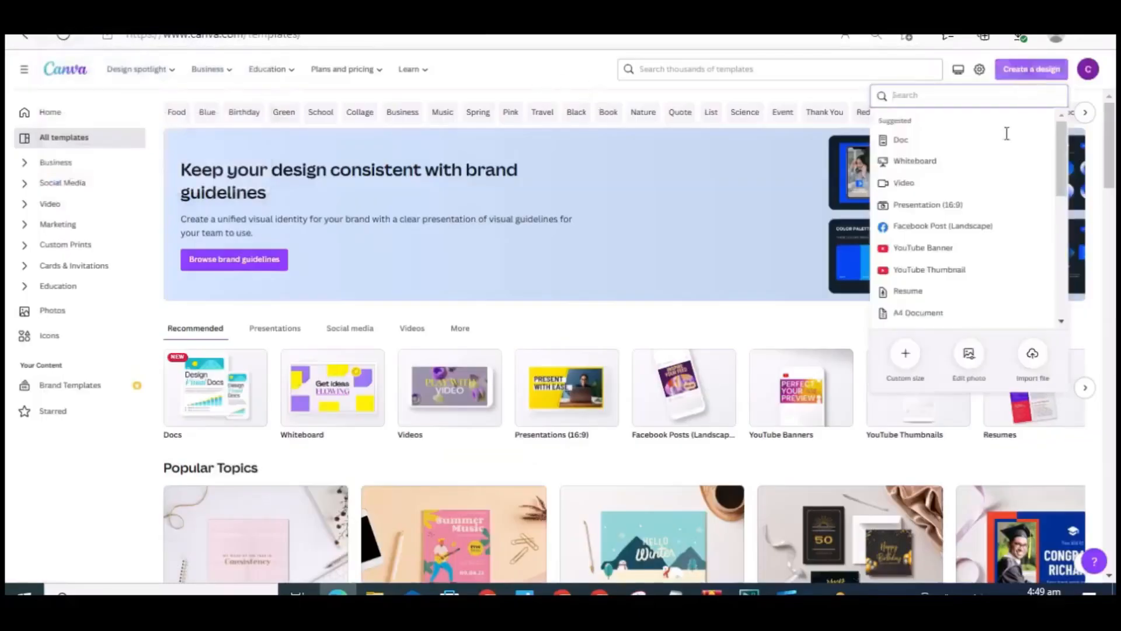
{"action": "left_click", "coordinate": [905, 357]}
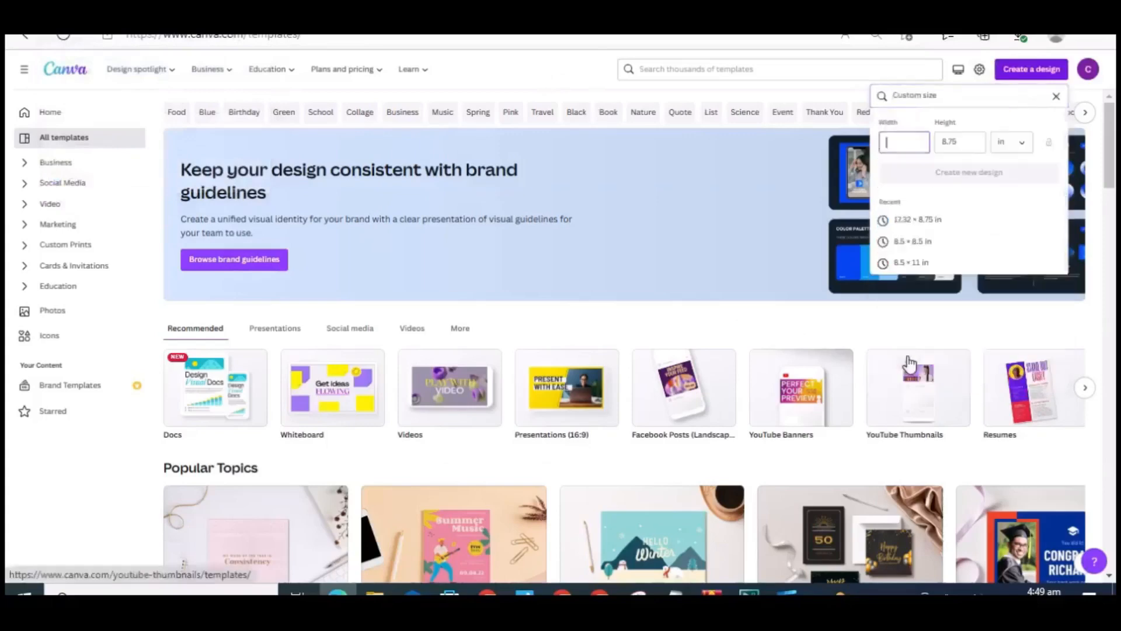
{"action": "left_click", "coordinate": [1004, 143]}
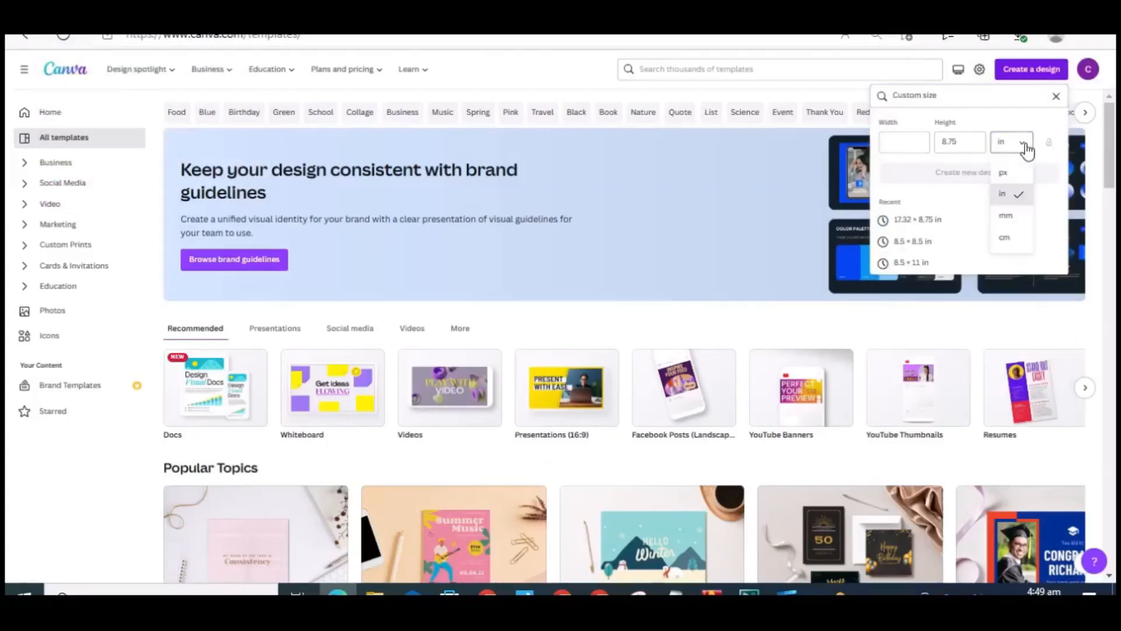
{"action": "left_click", "coordinate": [1013, 199]}
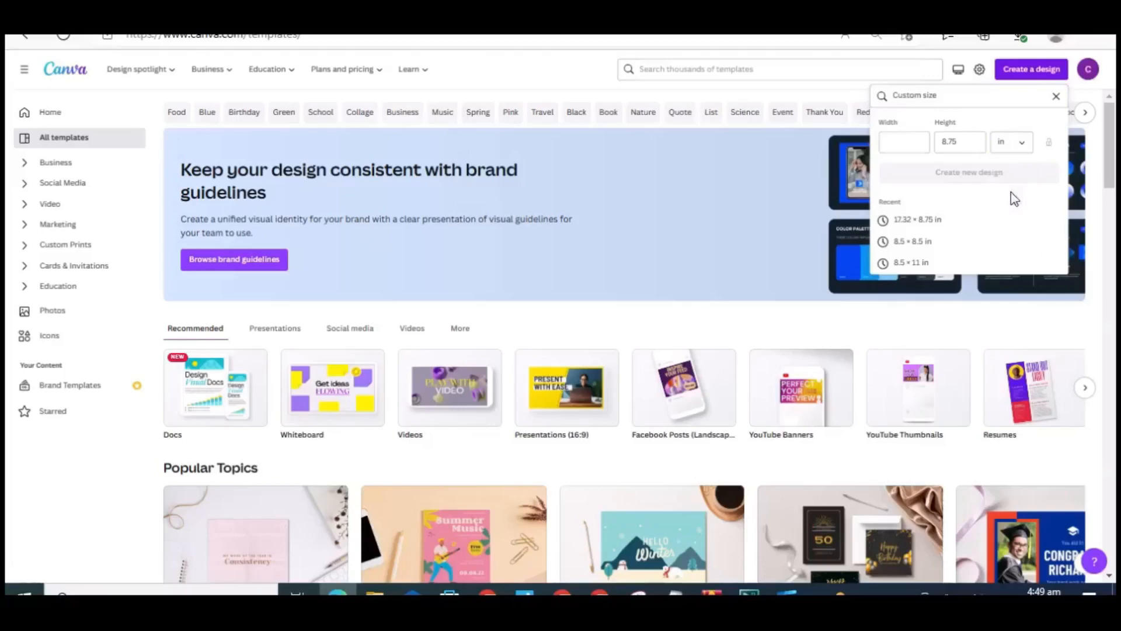
{"action": "left_click", "coordinate": [892, 141]}
{"action": "type", "text": "1"}
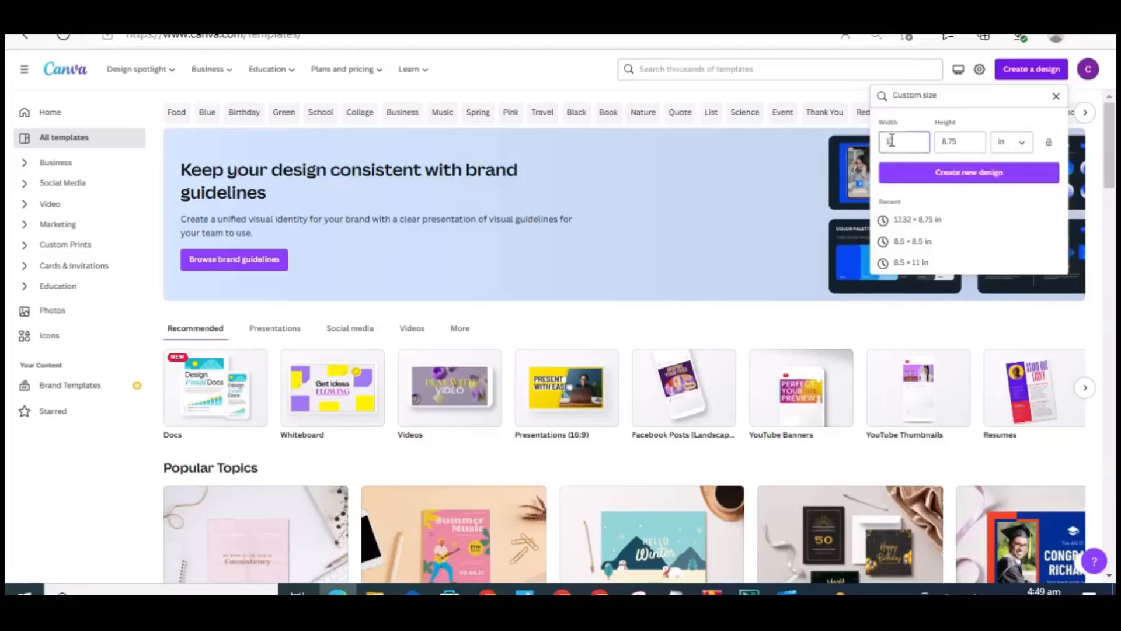
{"action": "type", "text": "7.32"}
{"action": "left_click", "coordinate": [949, 146]}
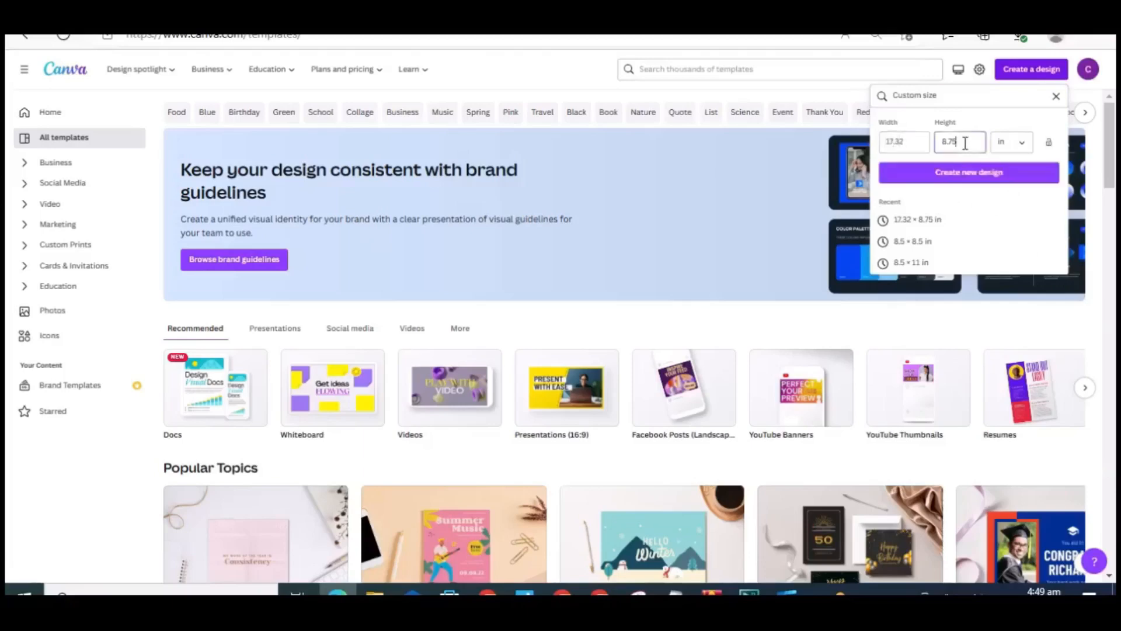
{"action": "left_click", "coordinate": [977, 178]}
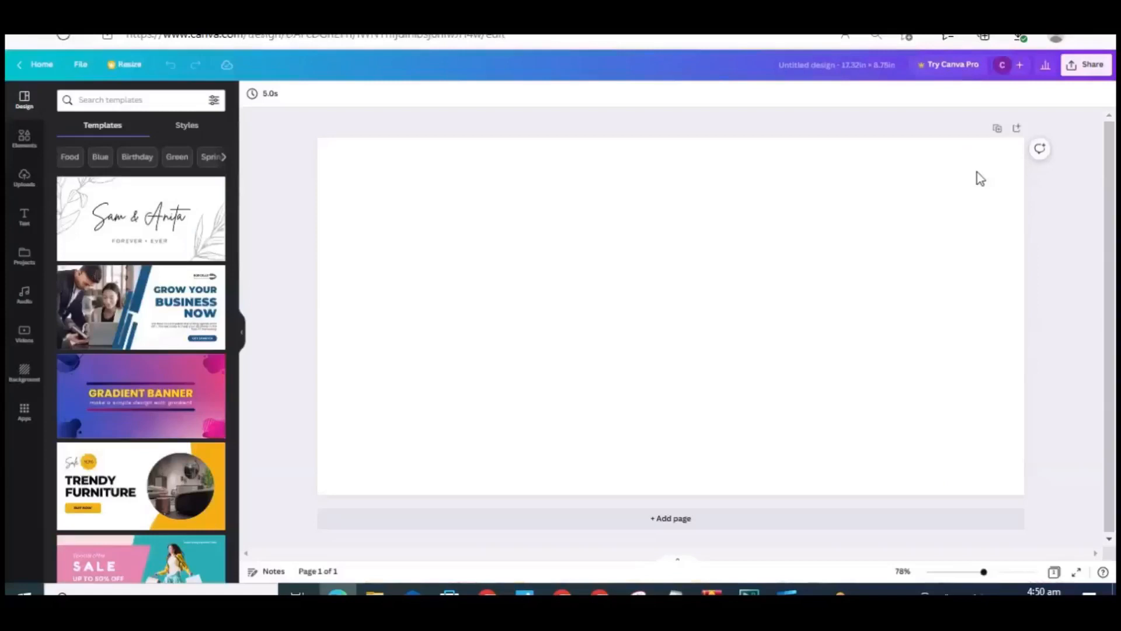
- Add two more blank pages to the design and return to page 1
{"action": "left_click", "coordinate": [999, 131]}
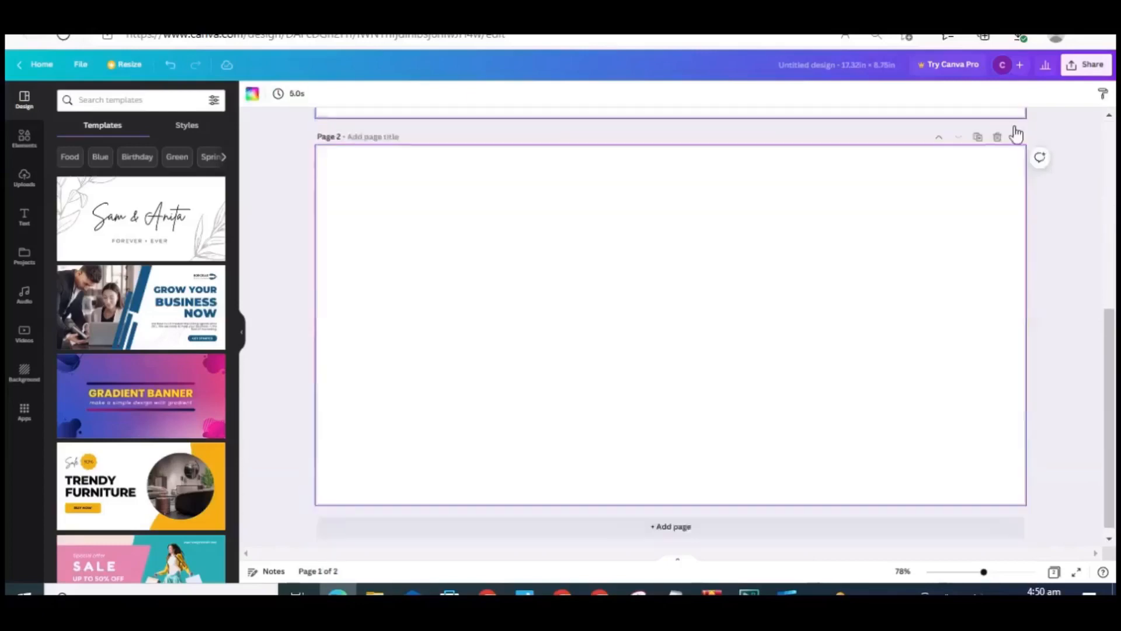
{"action": "left_click", "coordinate": [1016, 134]}
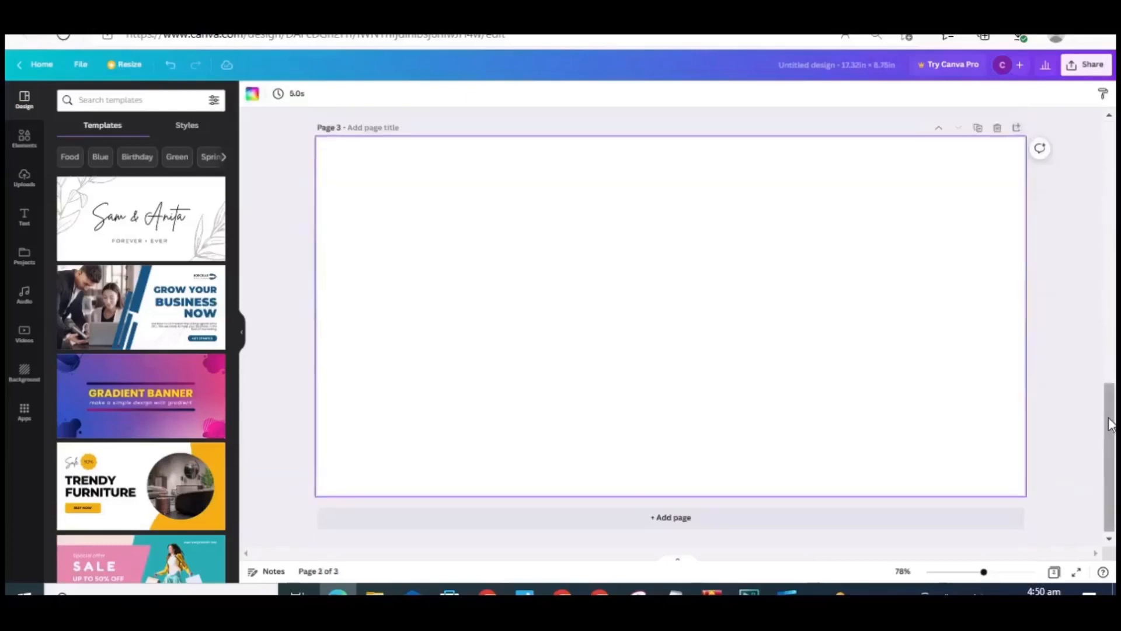
{"action": "left_click_drag", "start_coordinate": [1109, 423], "coordinate": [1110, 162]}
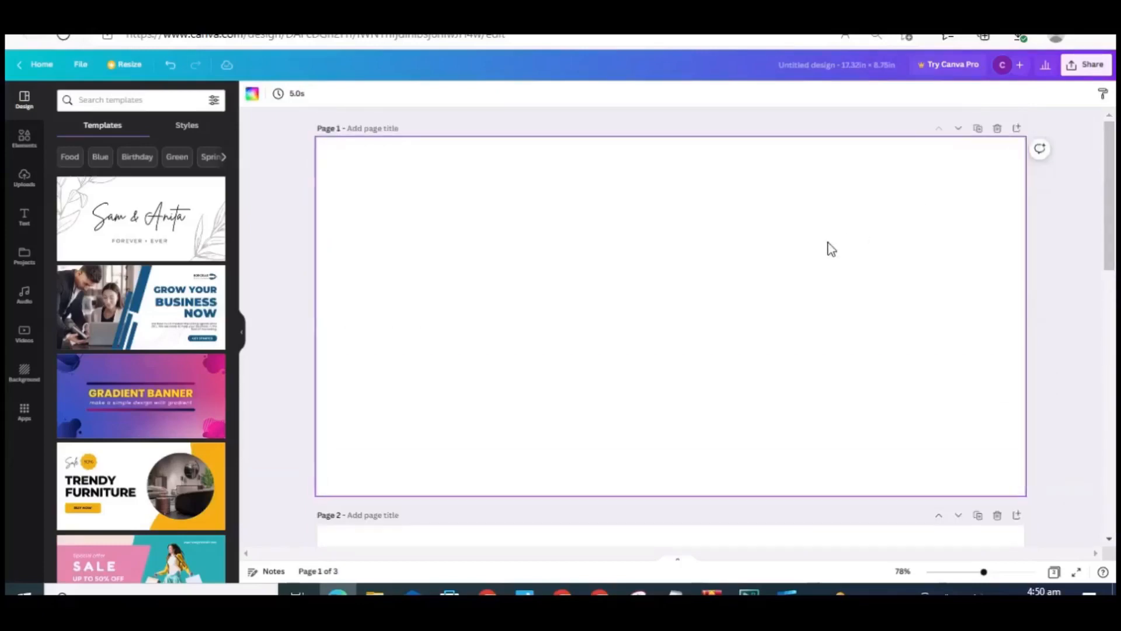
- Place the uploaded sunlit forest image at page 1's upper-left corner and the image of Maria with the cat at its upper-right corner
{"action": "left_click", "coordinate": [22, 178]}
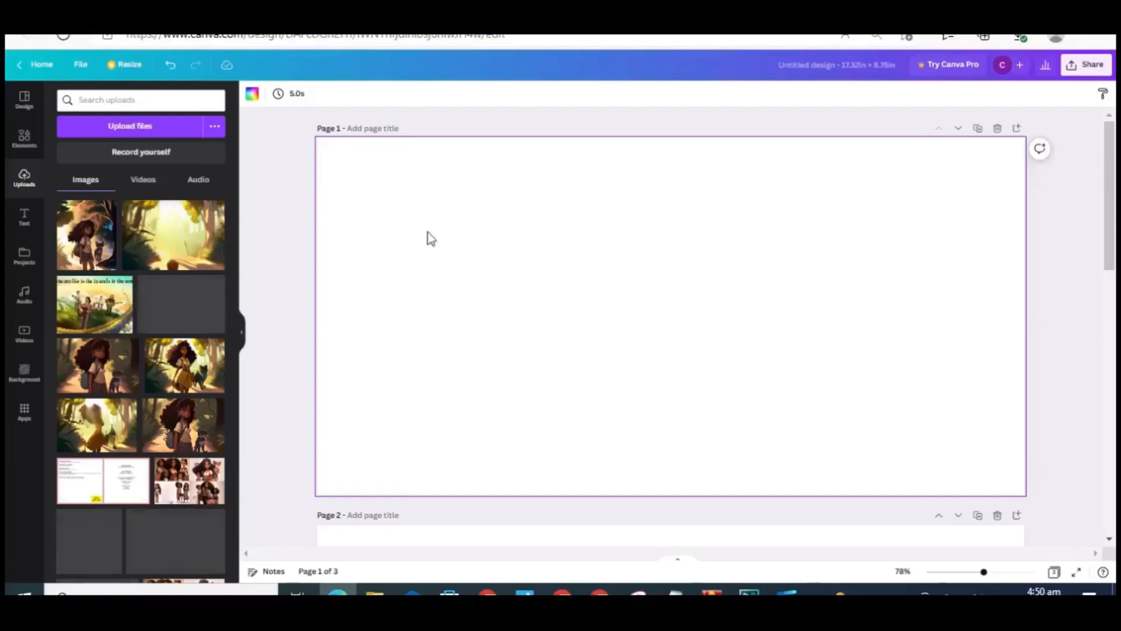
{"action": "left_click", "coordinate": [178, 227]}
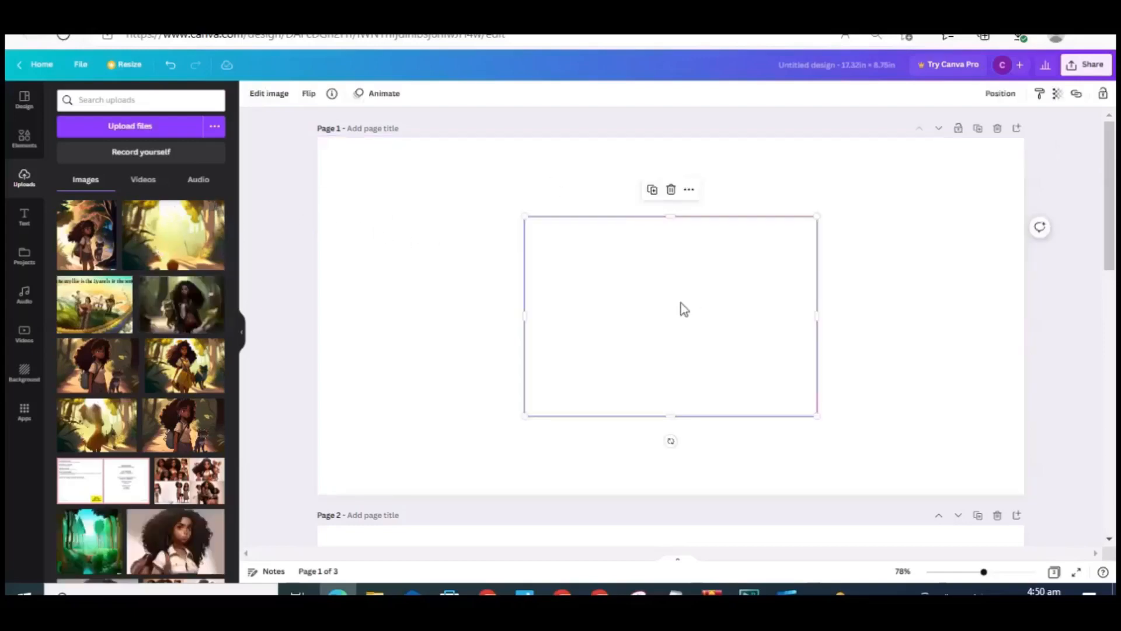
{"action": "left_click_drag", "start_coordinate": [660, 303], "coordinate": [459, 235]}
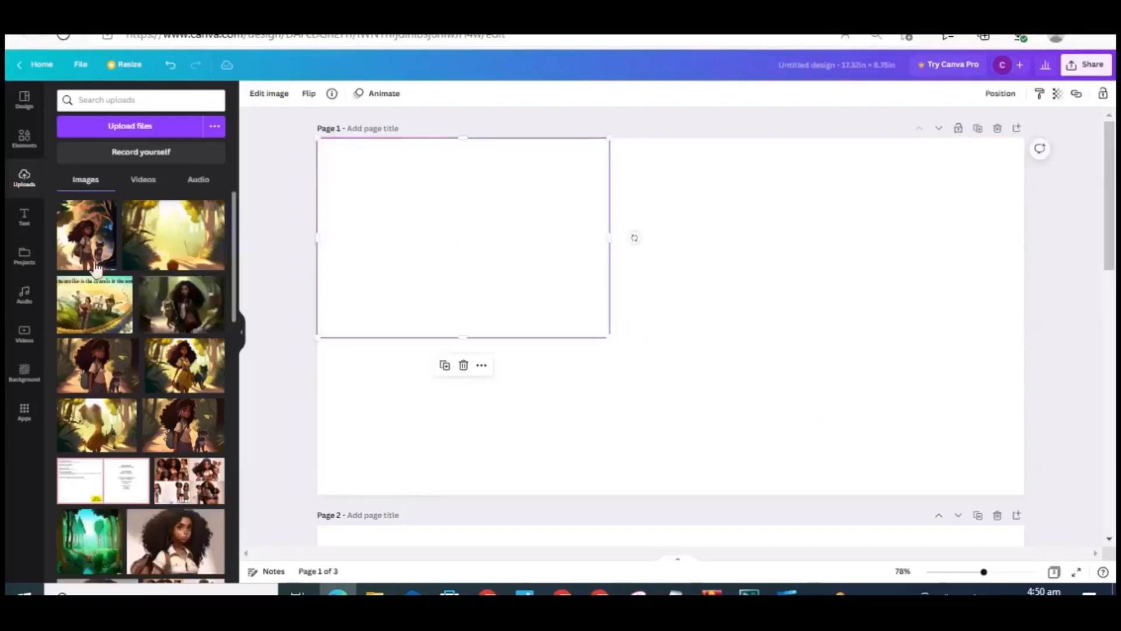
{"action": "key", "text": "ctrl+z"}
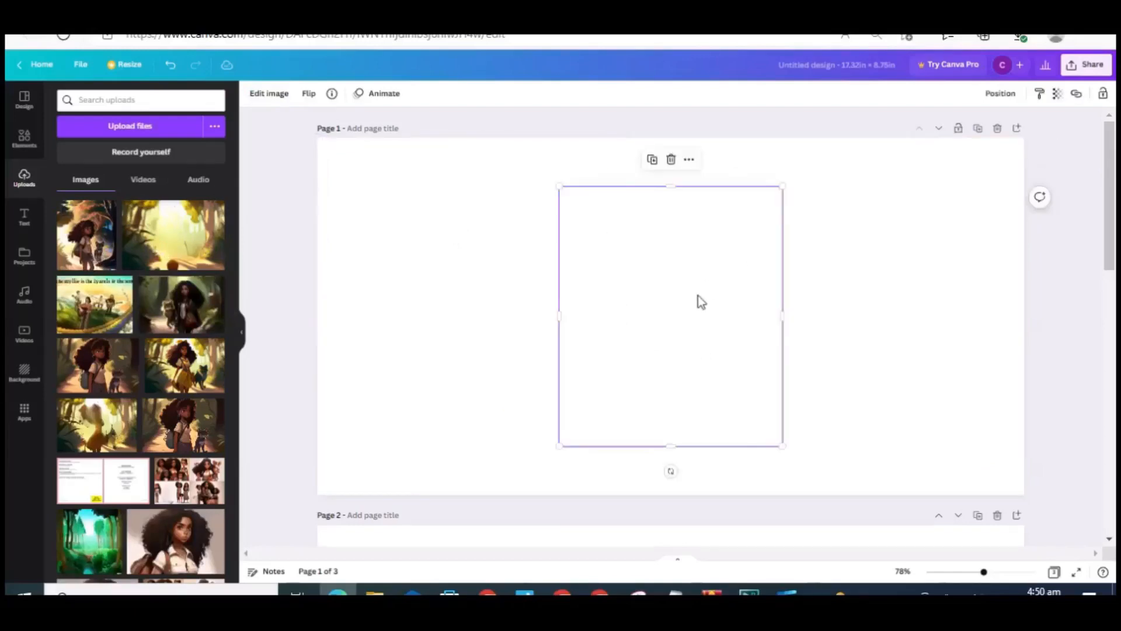
{"action": "left_click_drag", "start_coordinate": [698, 300], "coordinate": [936, 260]}
{"action": "left_click", "coordinate": [473, 288]}
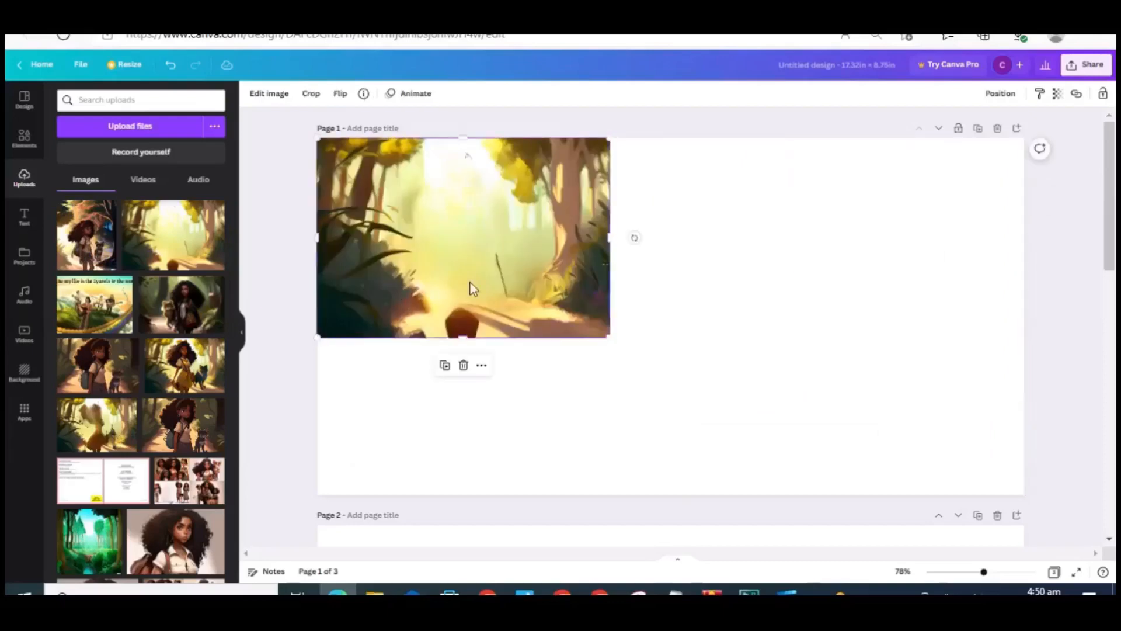
{"action": "left_click", "coordinate": [874, 307]}
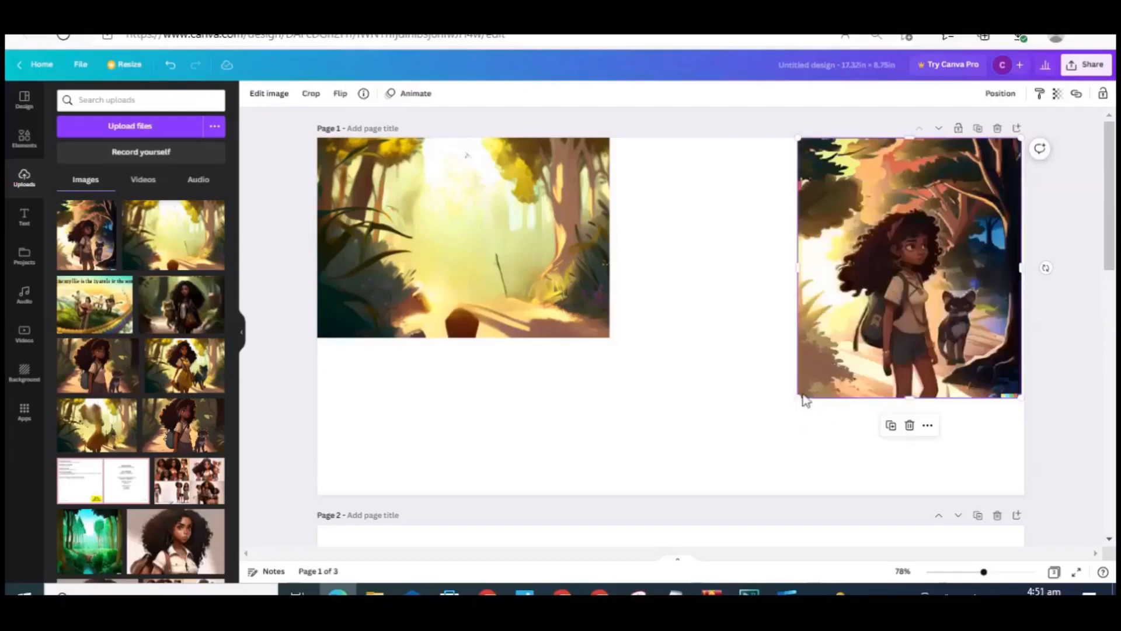
- Enlarge the image of Maria and the cat to the full page height and align it with the page's right edge
{"action": "left_click_drag", "start_coordinate": [798, 397], "coordinate": [688, 477]}
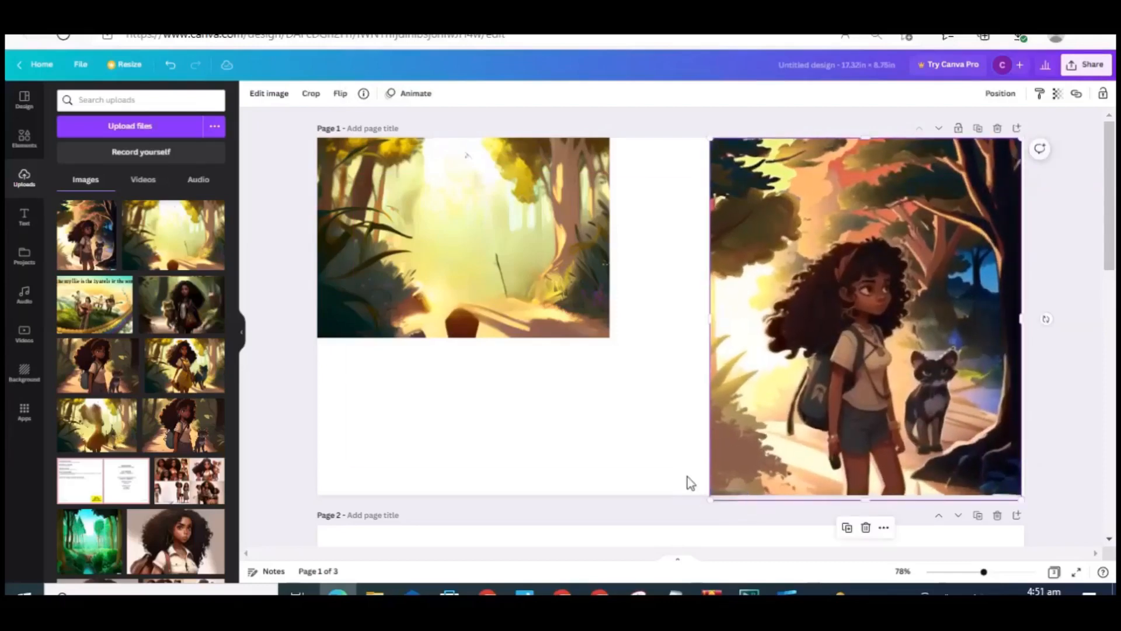
{"action": "left_click_drag", "start_coordinate": [708, 316], "coordinate": [678, 319]}
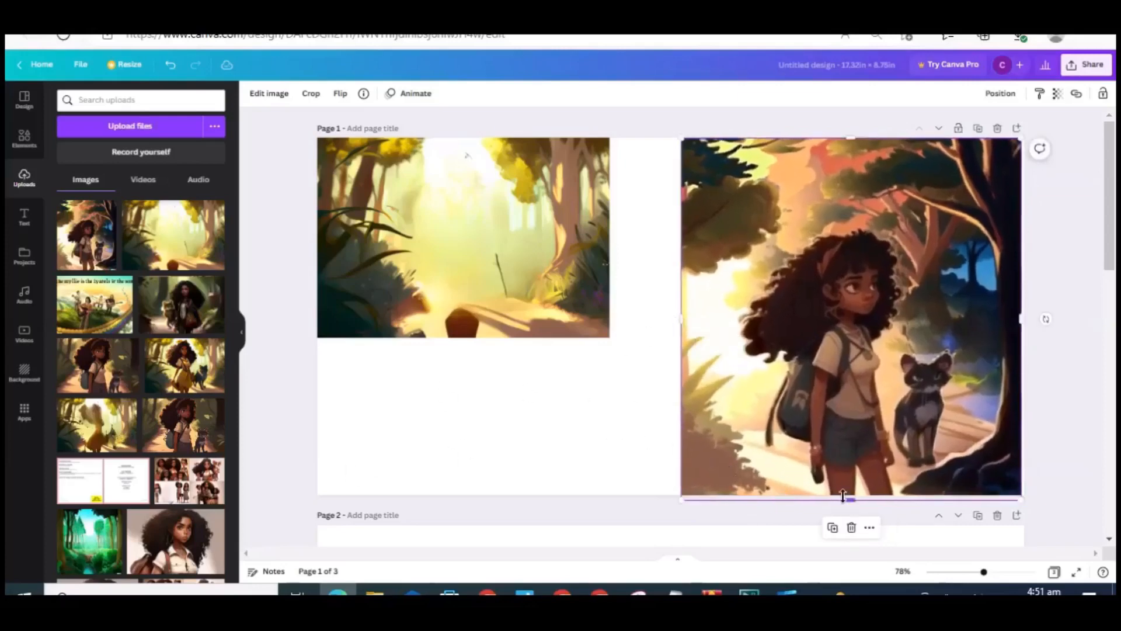
{"action": "left_click_drag", "start_coordinate": [850, 498], "coordinate": [851, 494]}
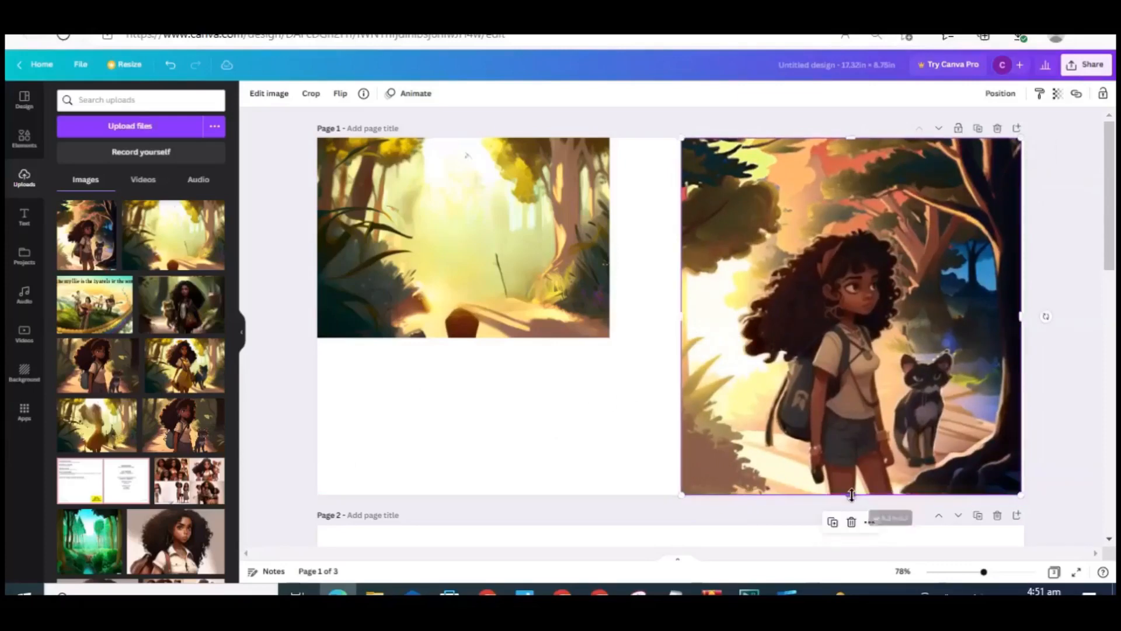
{"action": "left_click_drag", "start_coordinate": [993, 365], "coordinate": [997, 368]}
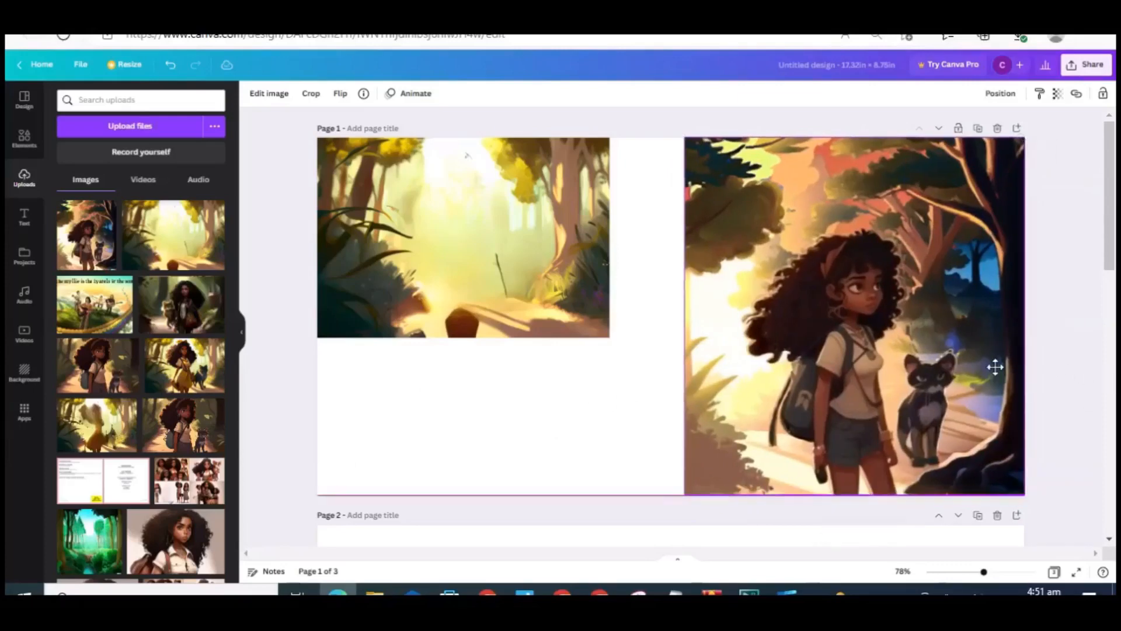
- Enlarge and stretch the forest image to fill the rest of page 1 up to the image of Maria
{"action": "left_click", "coordinate": [529, 290]}
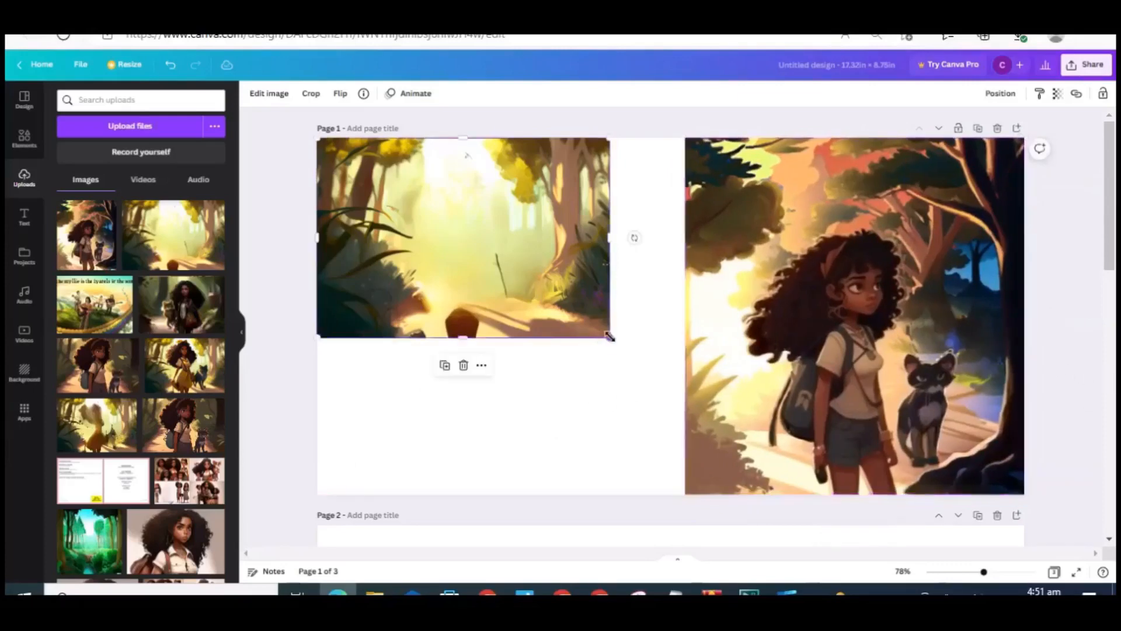
{"action": "left_click_drag", "start_coordinate": [609, 336], "coordinate": [658, 430]}
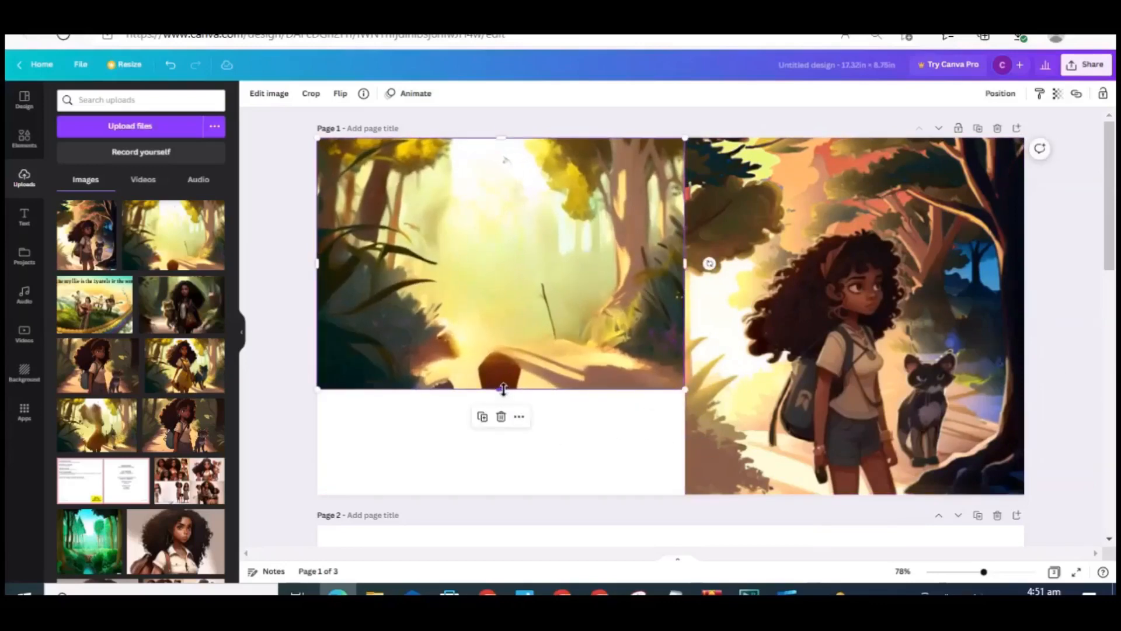
{"action": "left_click_drag", "start_coordinate": [502, 403], "coordinate": [494, 497]}
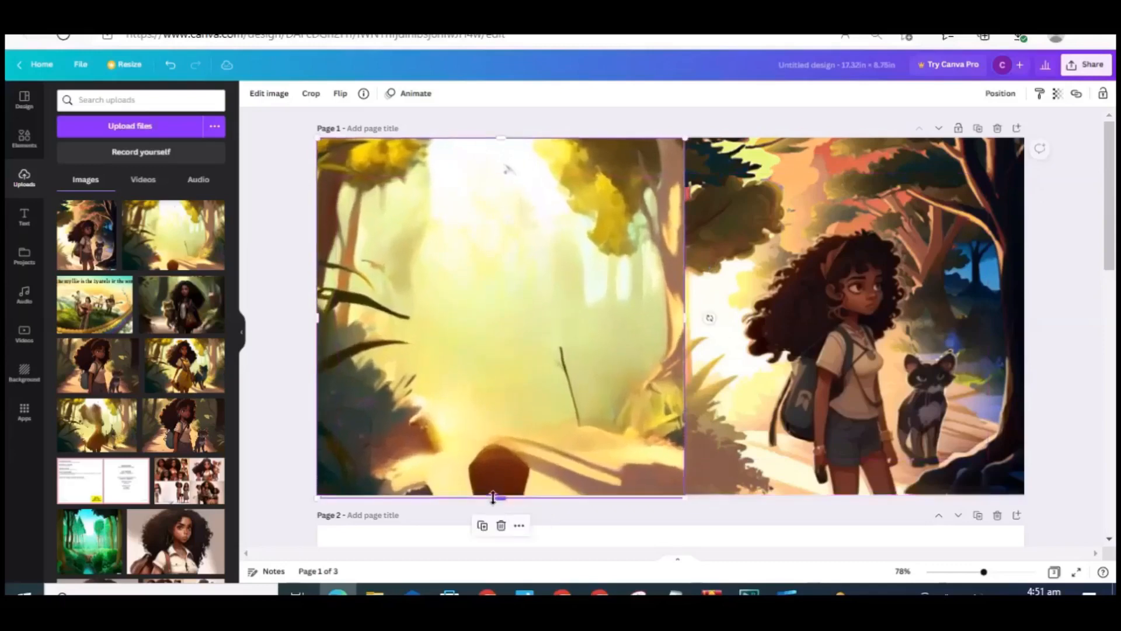
{"action": "left_click", "coordinate": [290, 394]}
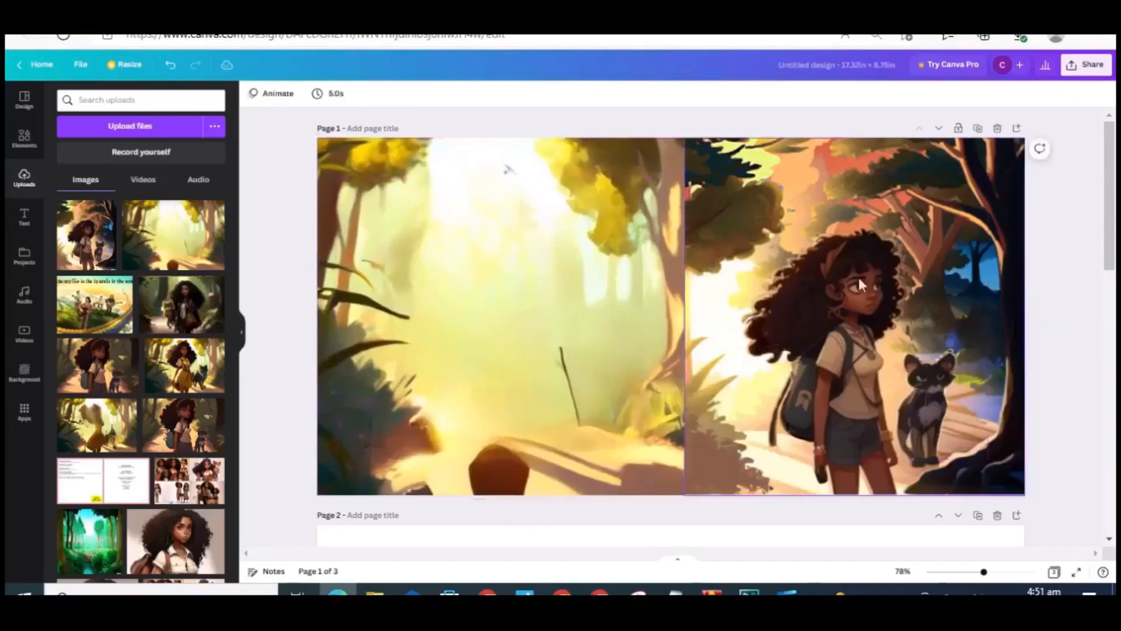
{"action": "left_click", "coordinate": [626, 320]}
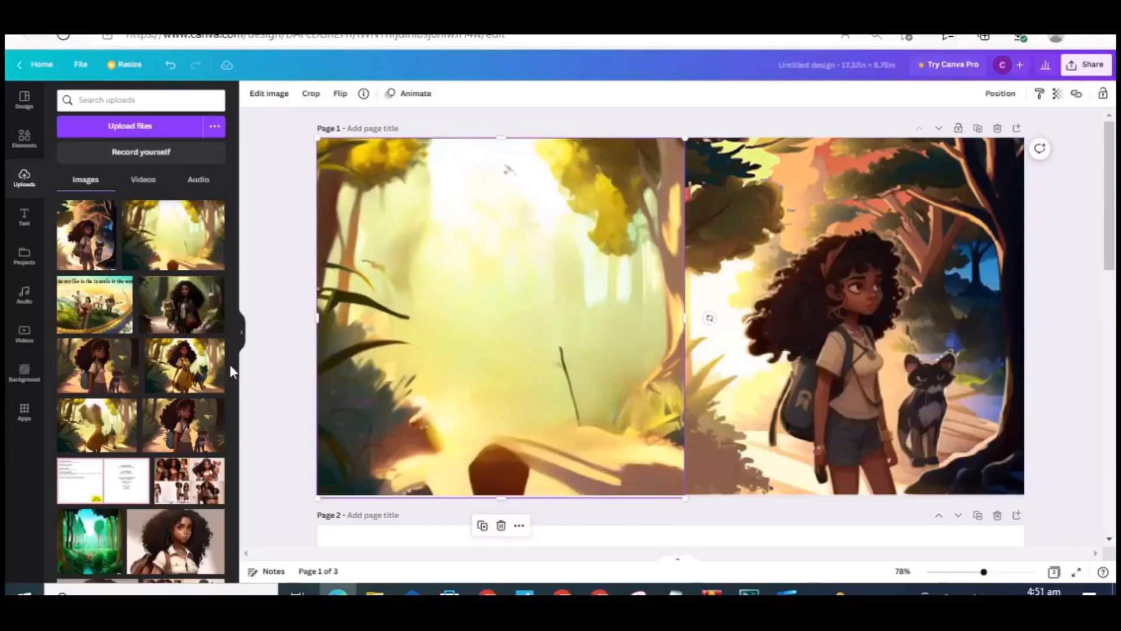
- Overlay the uploaded paperback cover template across the whole of page 1 and make it semi-transparent
{"action": "left_click", "coordinate": [91, 482]}
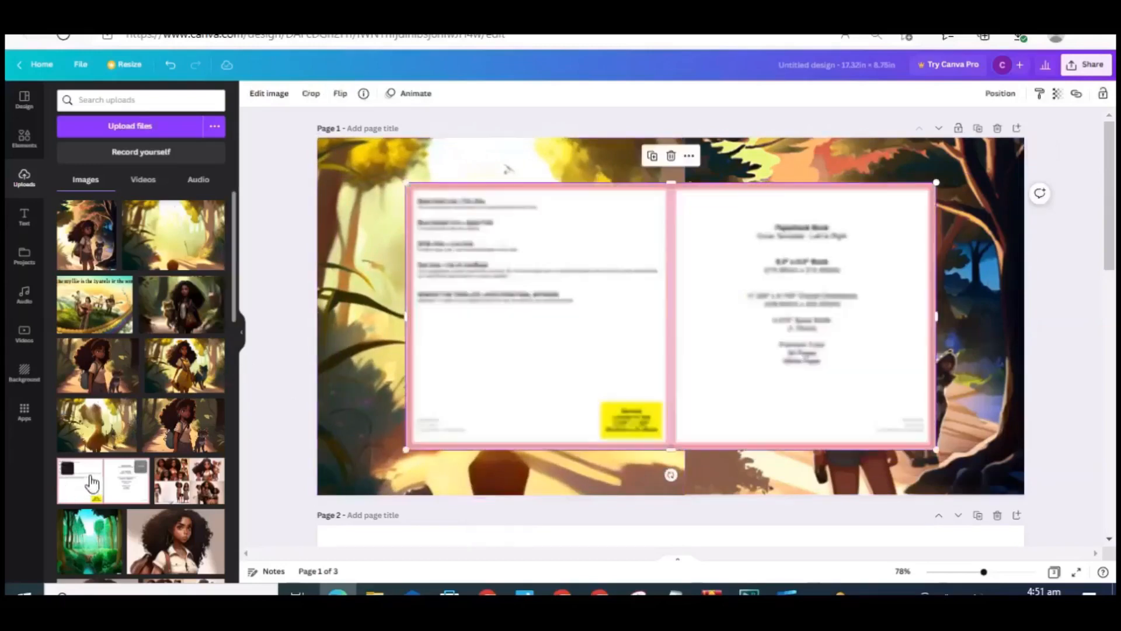
{"action": "left_click_drag", "start_coordinate": [580, 267], "coordinate": [491, 224]}
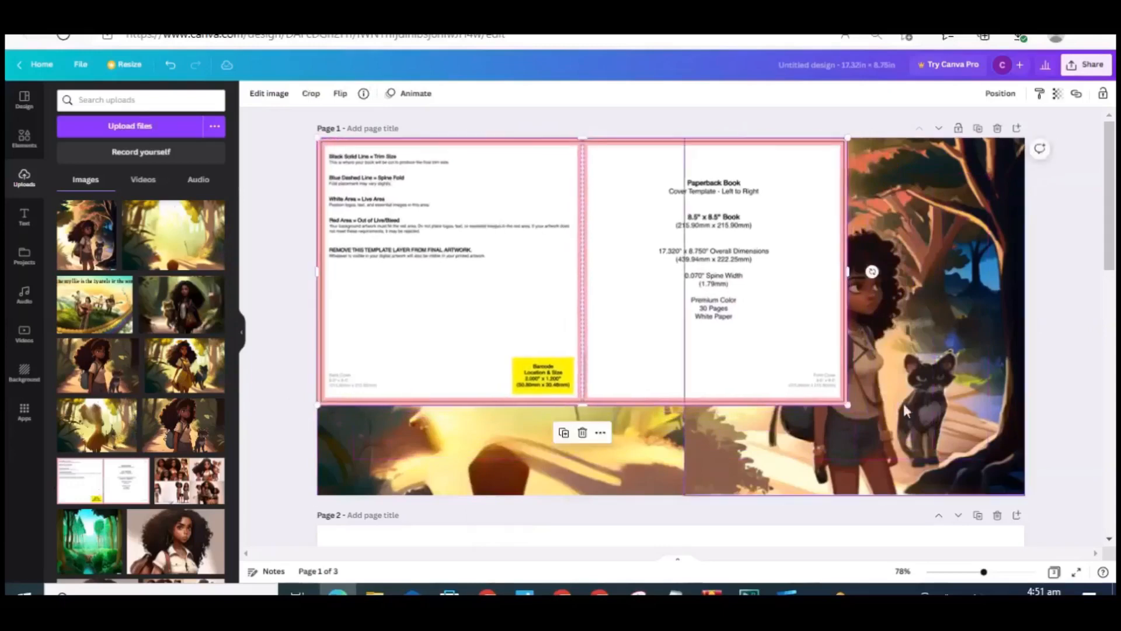
{"action": "left_click_drag", "start_coordinate": [847, 404], "coordinate": [1046, 448]}
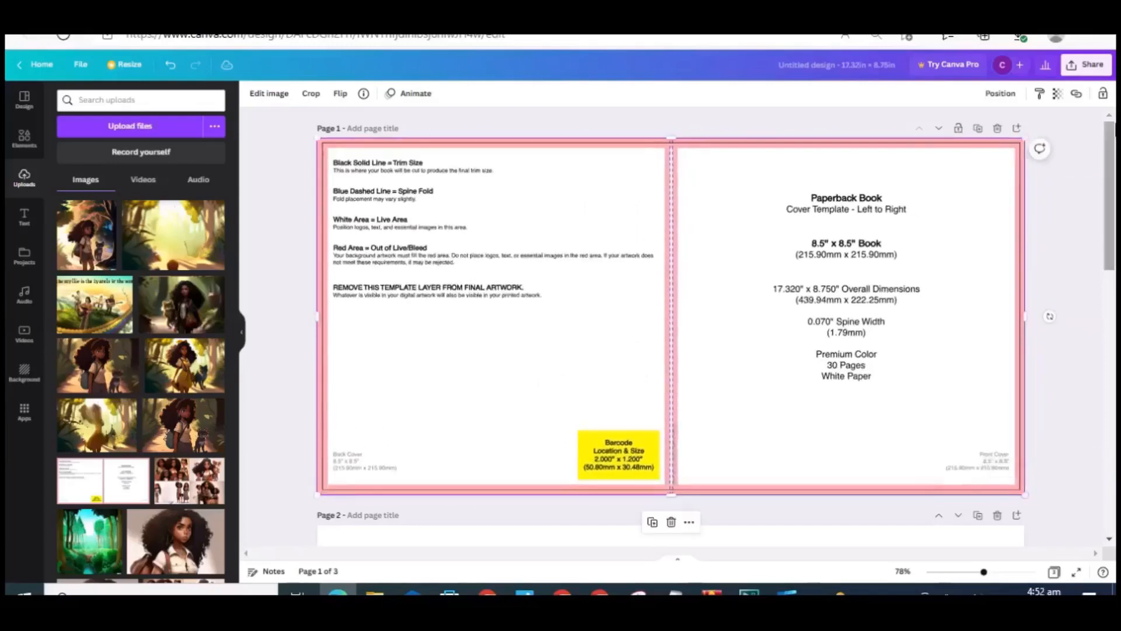
{"action": "left_click", "coordinate": [1057, 93]}
{"action": "left_click_drag", "start_coordinate": [1054, 141], "coordinate": [1003, 149]}
{"action": "left_click_drag", "start_coordinate": [779, 200], "coordinate": [779, 216]}
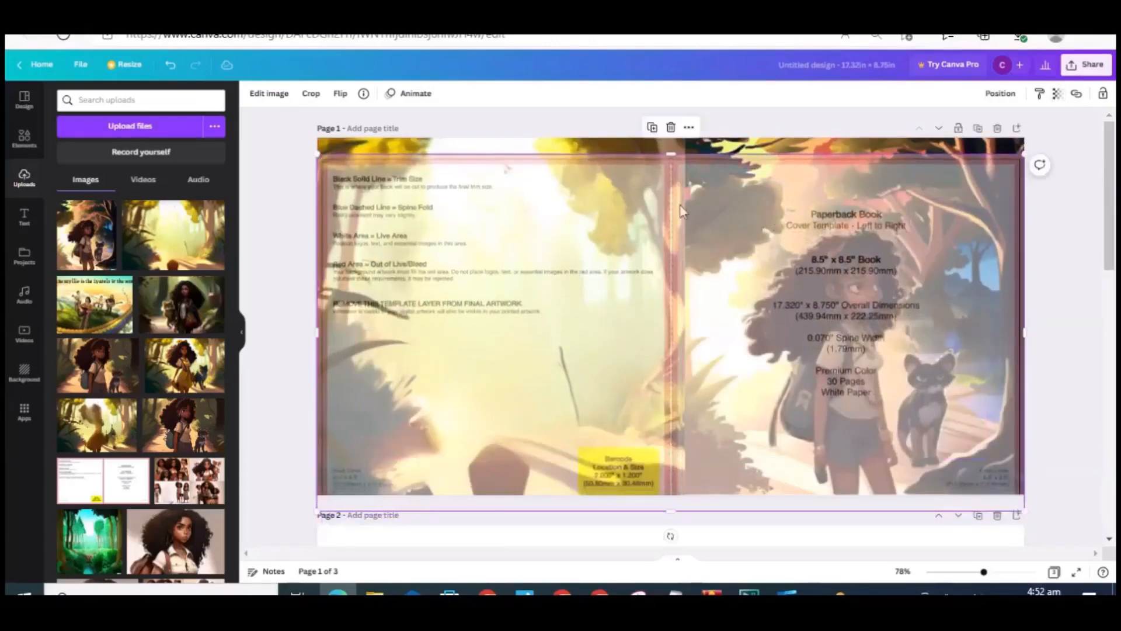
- Extend the image of Maria left to the template's spine area, and delete the template overlay from page 1
{"action": "left_click", "coordinate": [704, 153]}
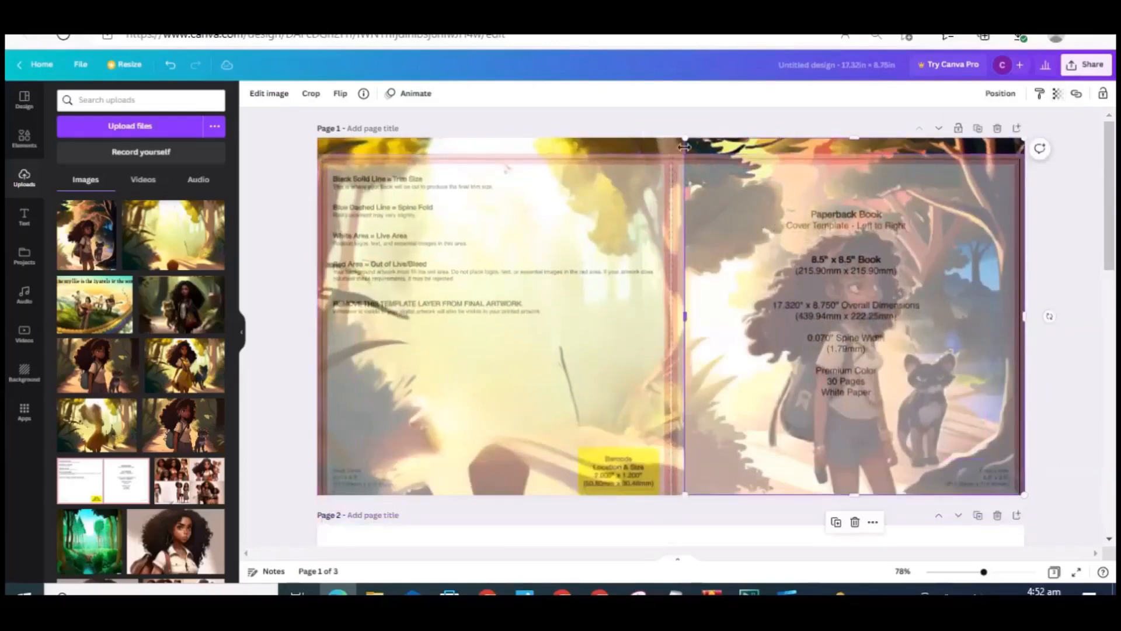
{"action": "left_click_drag", "start_coordinate": [684, 147], "coordinate": [671, 147]}
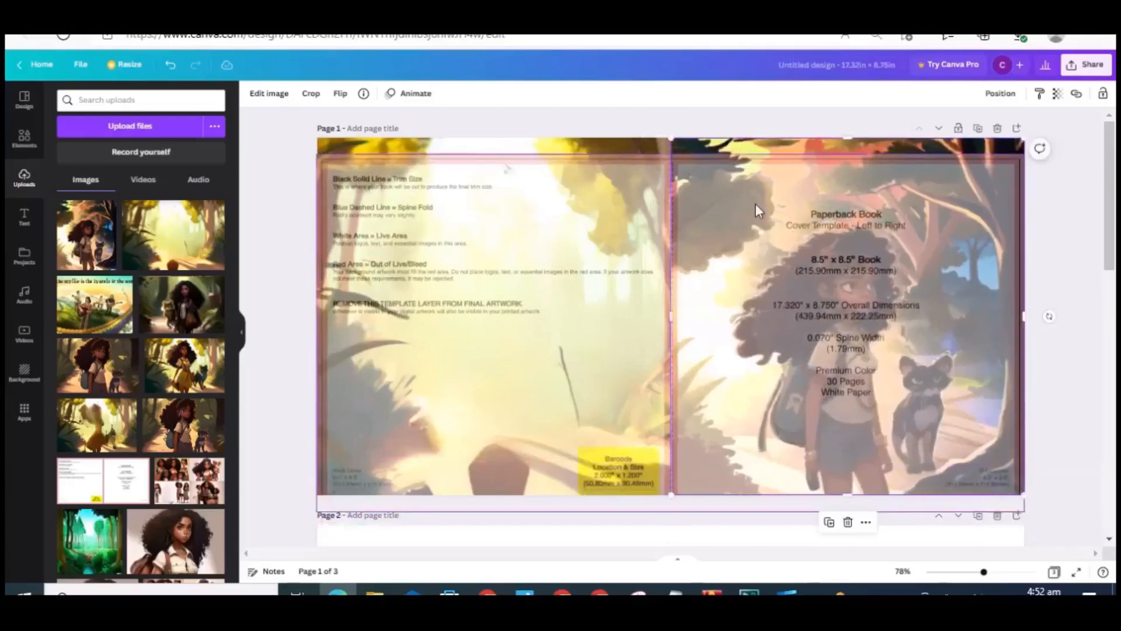
{"action": "mouse_move", "coordinate": [756, 210]}
{"action": "left_mouse_down"}
{"action": "mouse_move", "coordinate": [754, 350]}
{"action": "mouse_move", "coordinate": [752, 202]}
{"action": "left_mouse_up"}
{"action": "left_click", "coordinate": [599, 212]}
{"action": "key", "text": "Delete"}
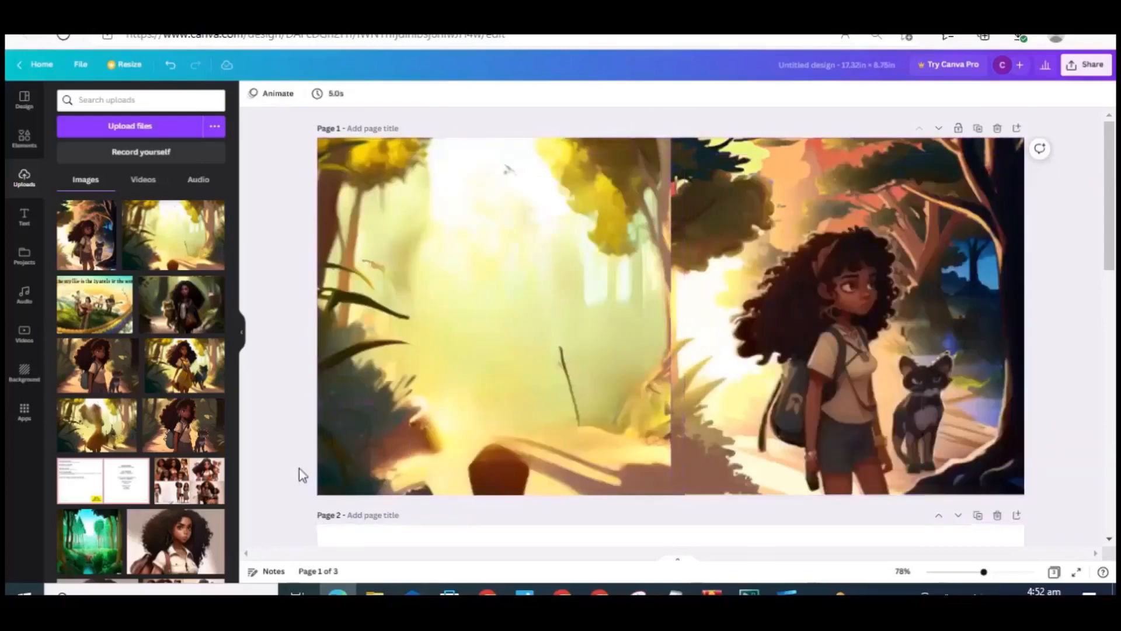
- Add a heading text box to page 1 of the cover
{"action": "left_click", "coordinate": [24, 217]}
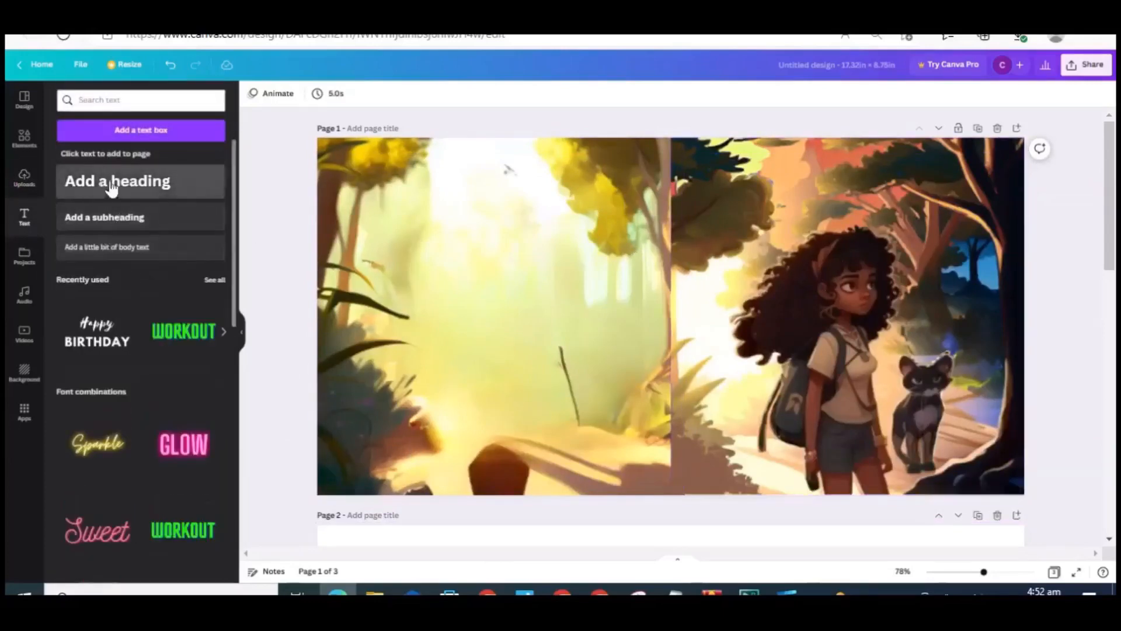
{"action": "left_click", "coordinate": [112, 189]}
{"action": "left_click", "coordinate": [627, 316]}
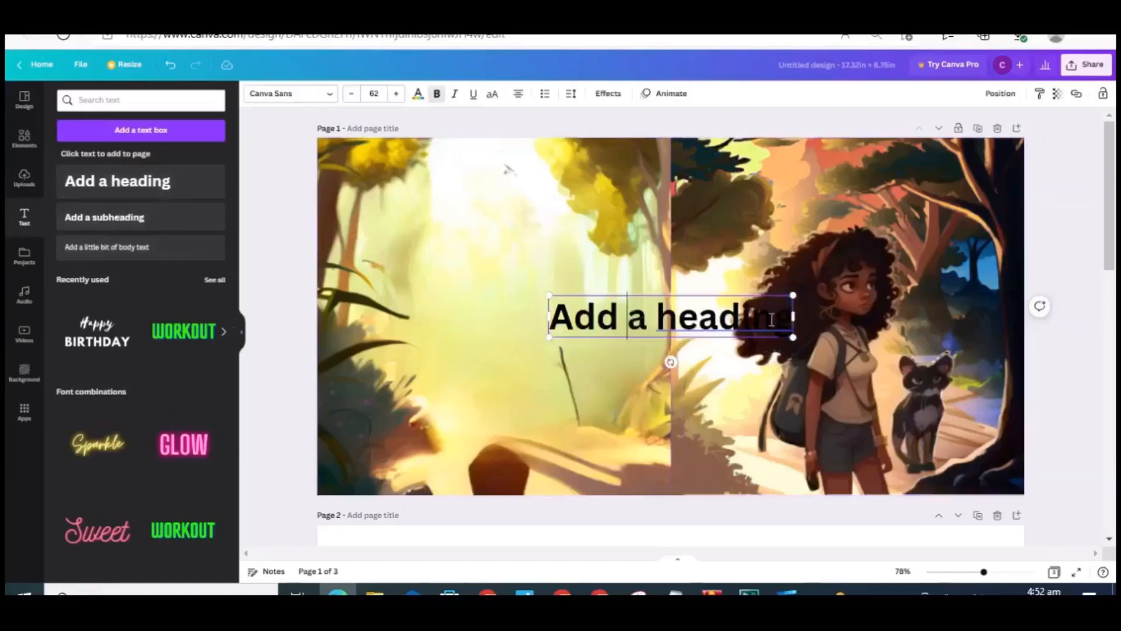
- Switch to the "About this book" design and examine its back-cover text and front-cover title
{"action": "left_click", "coordinate": [24, 136]}
{"action": "left_click", "coordinate": [24, 99]}
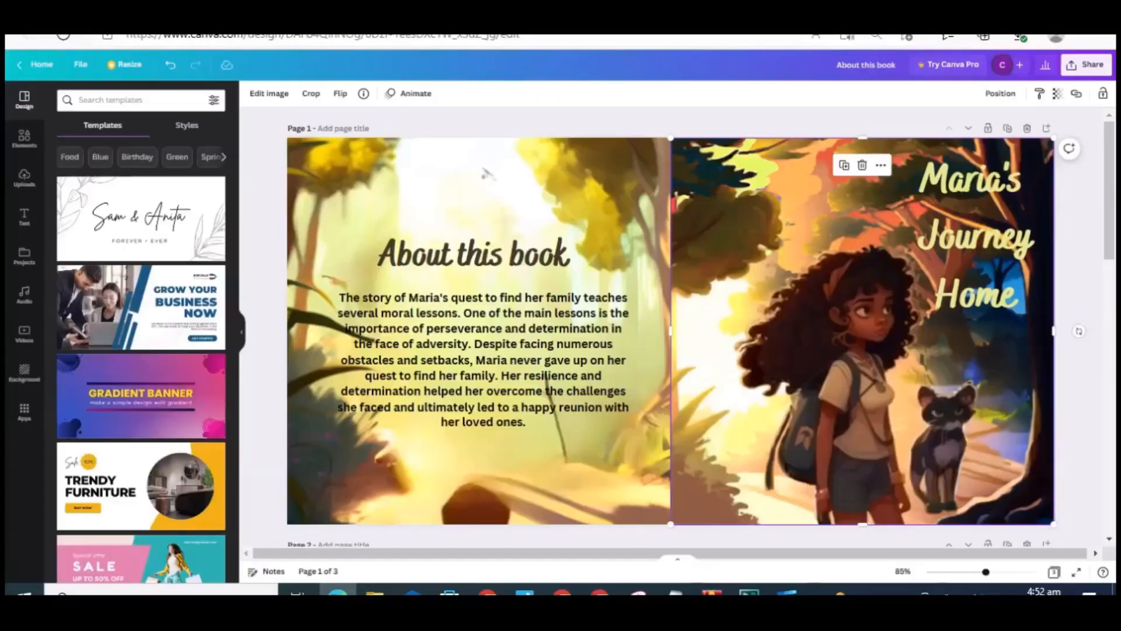
{"action": "left_click", "coordinate": [547, 457]}
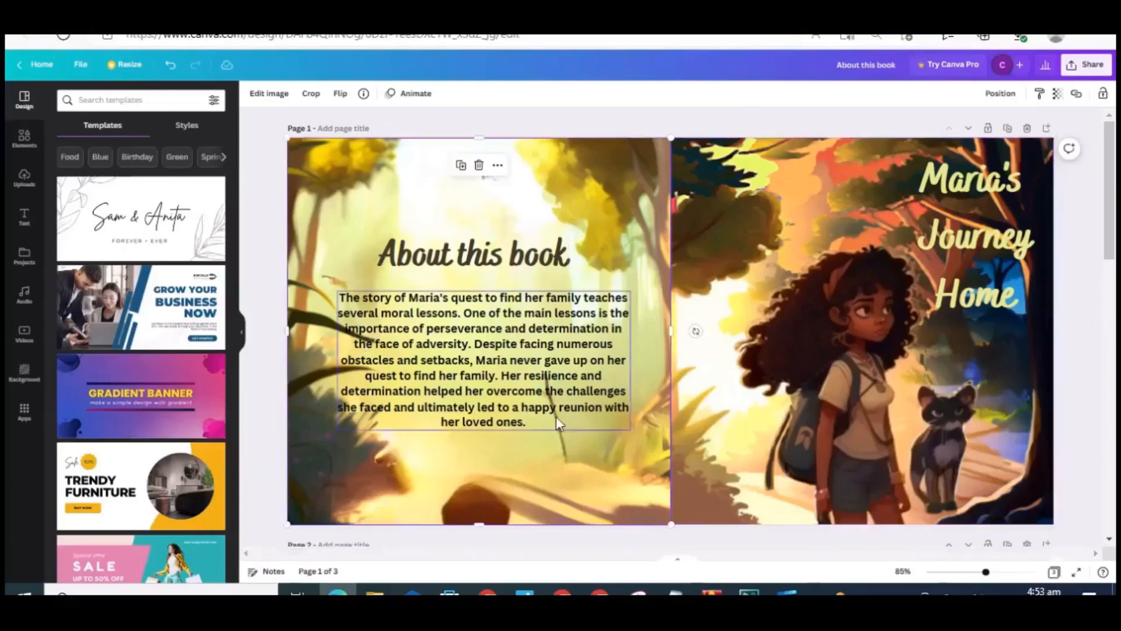
- Overlay the uploaded cover template across page 1 of the "About this book" design and make it roughly half transparent
{"action": "left_click", "coordinate": [23, 177]}
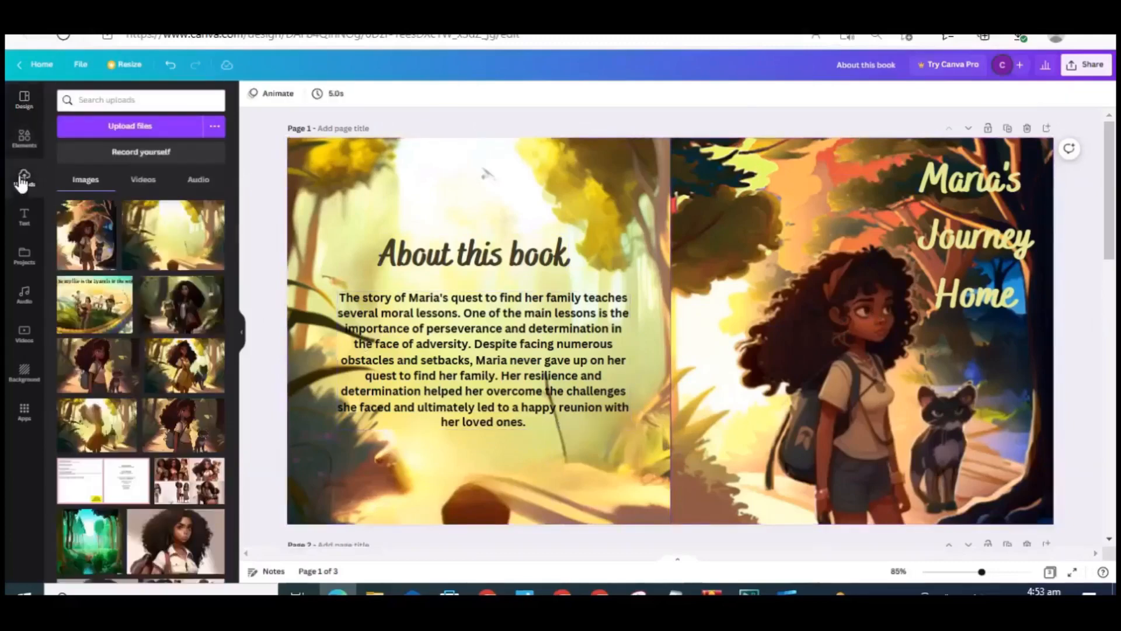
{"action": "left_click", "coordinate": [104, 463]}
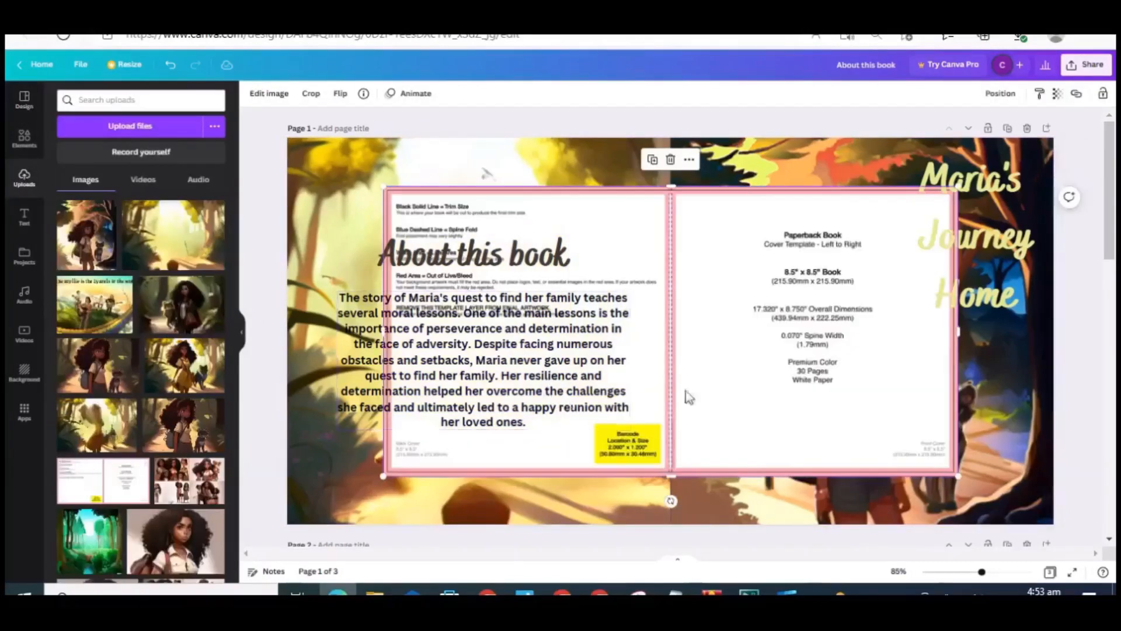
{"action": "left_click_drag", "start_coordinate": [760, 431], "coordinate": [664, 374]}
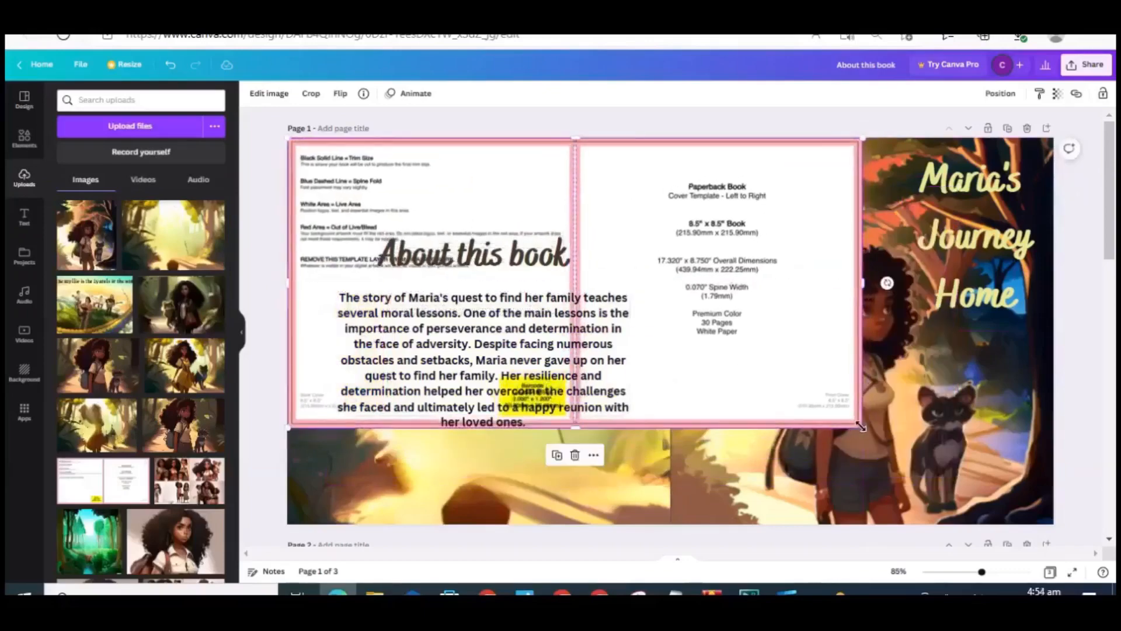
{"action": "left_click_drag", "start_coordinate": [861, 426], "coordinate": [1063, 501]}
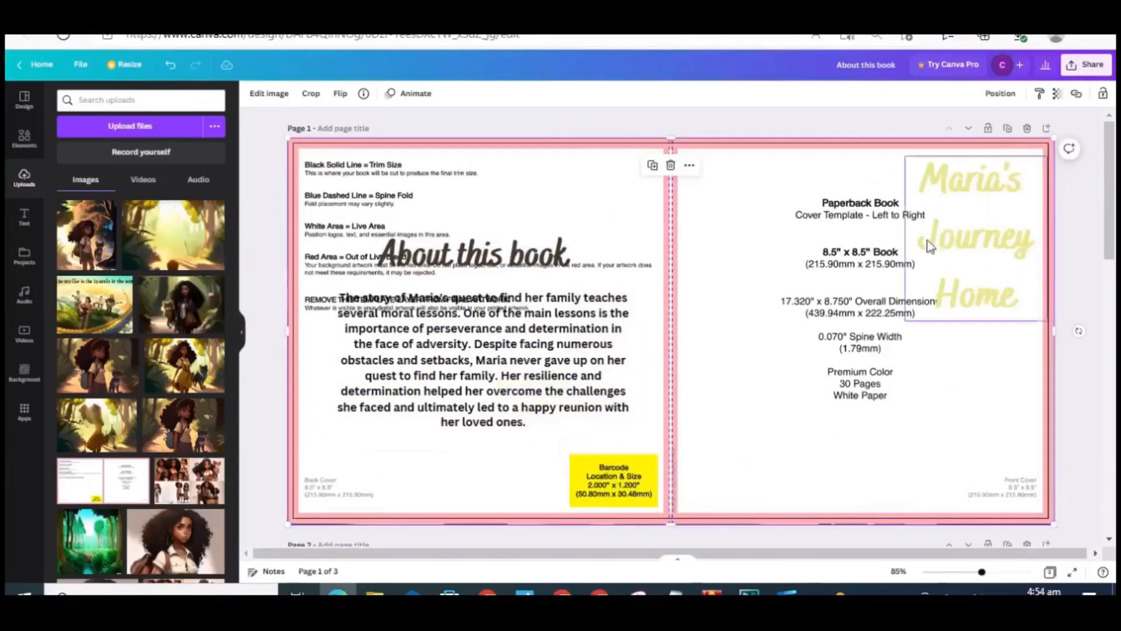
{"action": "left_click", "coordinate": [1057, 94]}
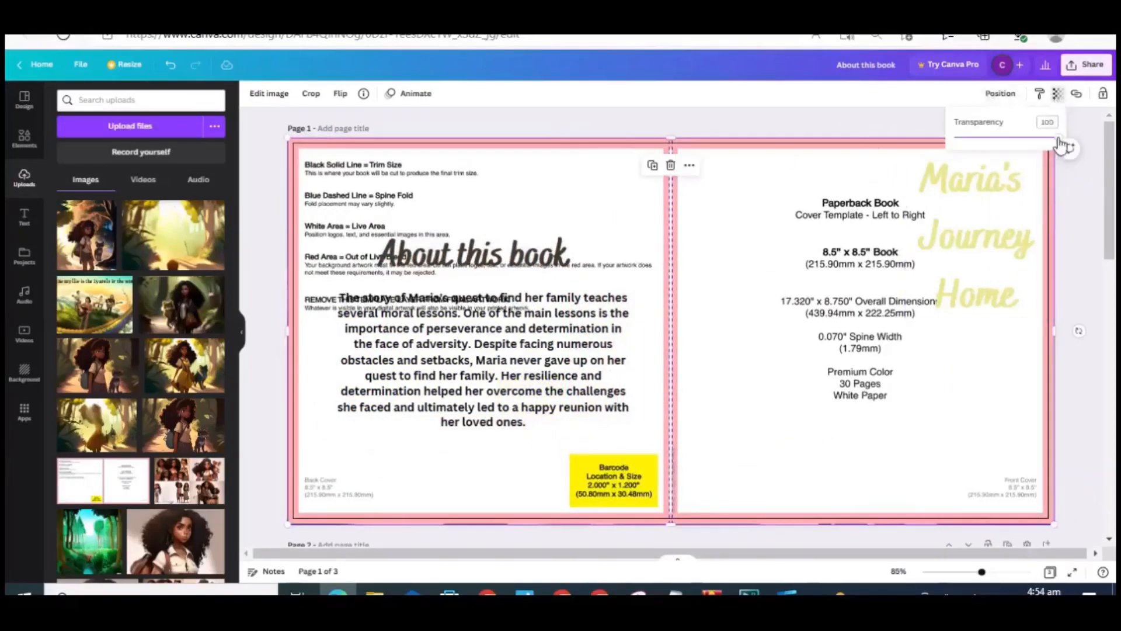
{"action": "left_click_drag", "start_coordinate": [1061, 144], "coordinate": [1008, 153]}
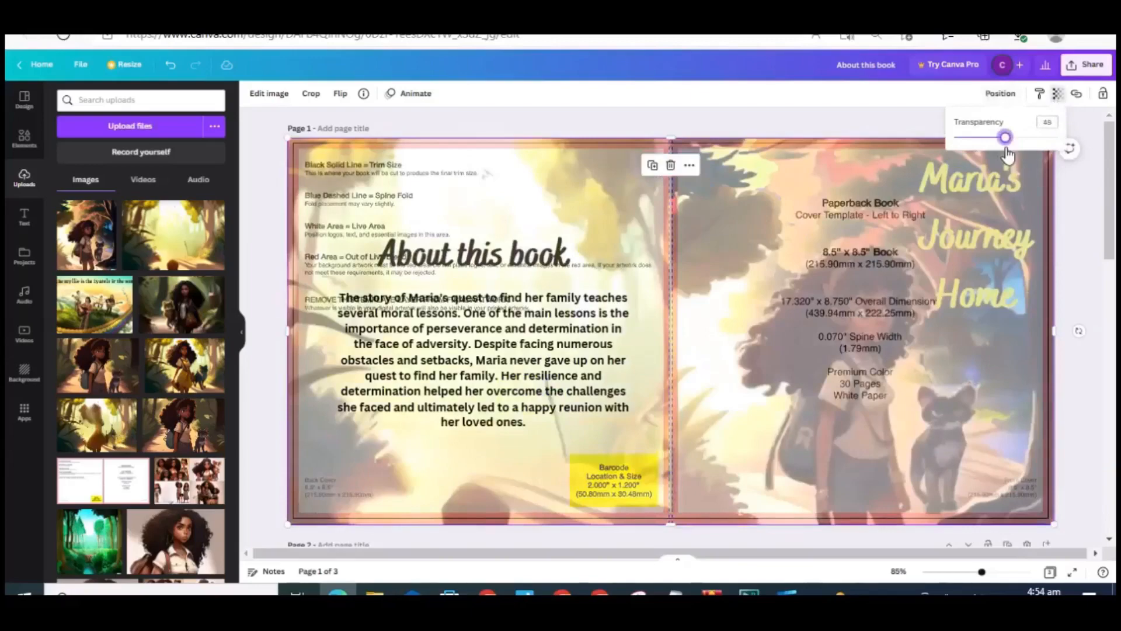
- Toggle the cover template overlay's transparency to compare it with the artwork, and delete the overlay from page 1
{"action": "left_click_drag", "start_coordinate": [1008, 153], "coordinate": [870, 190]}
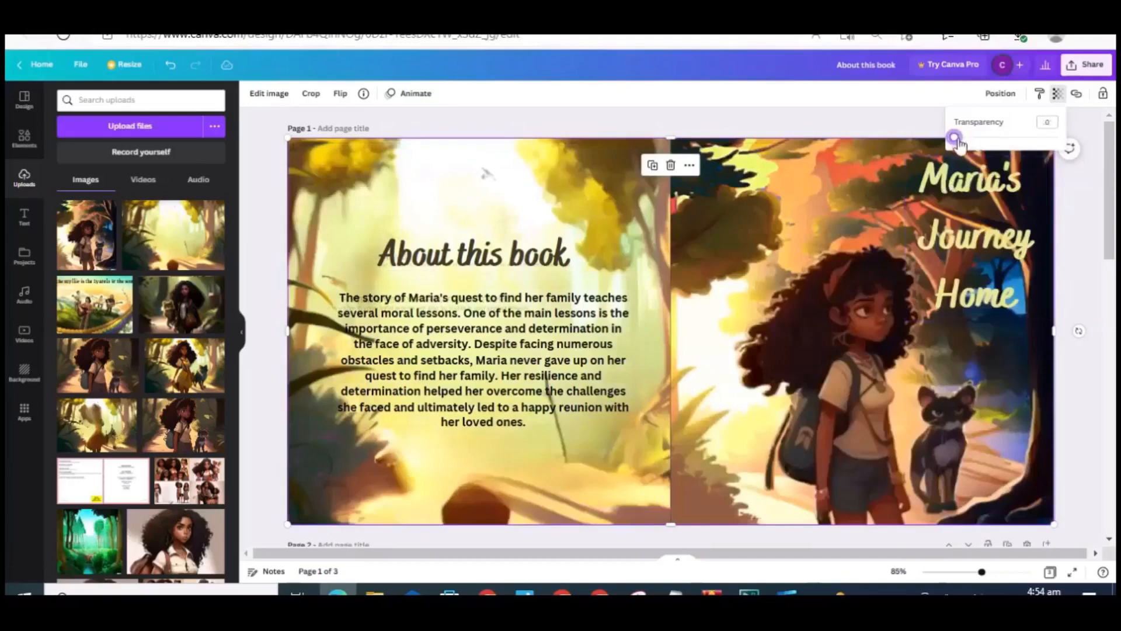
{"action": "left_click_drag", "start_coordinate": [956, 139], "coordinate": [1006, 140]}
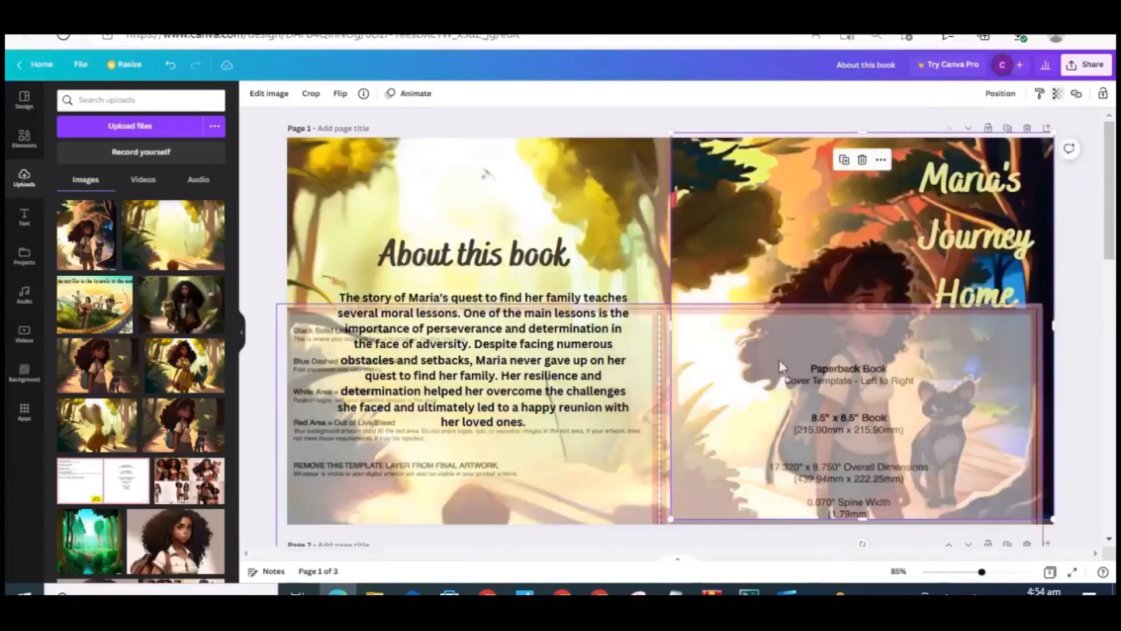
{"action": "left_click_drag", "start_coordinate": [779, 360], "coordinate": [776, 402]}
{"action": "left_click", "coordinate": [586, 437]}
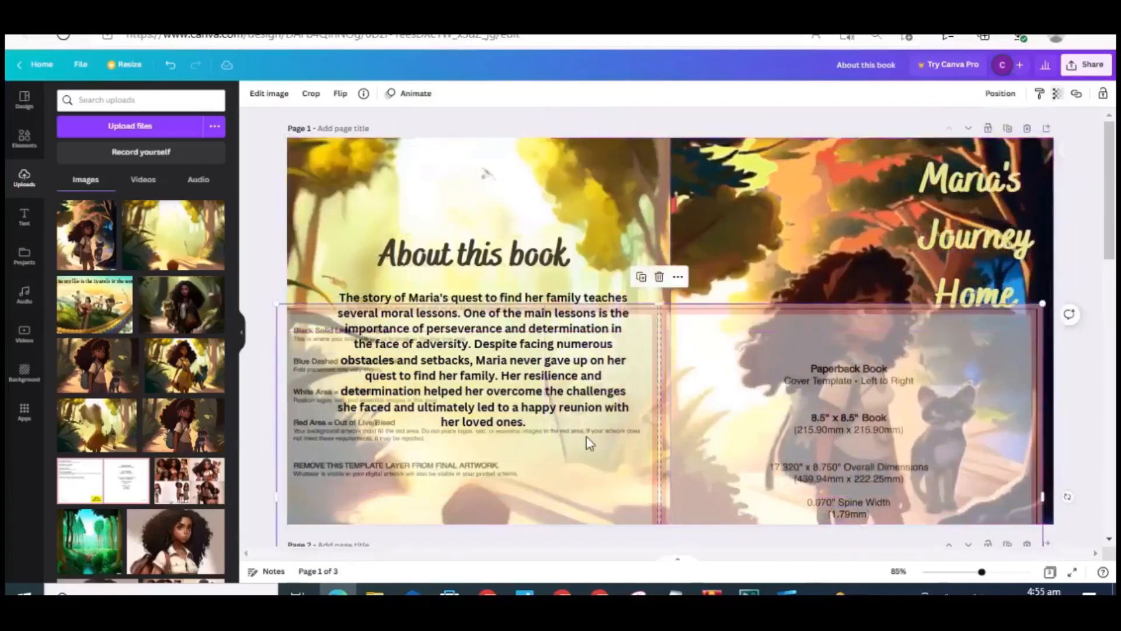
{"action": "left_click", "coordinate": [659, 278]}
- Resize the front-cover image of Maria so its lower and upper edges align with the page edges
{"action": "left_click", "coordinate": [825, 478]}
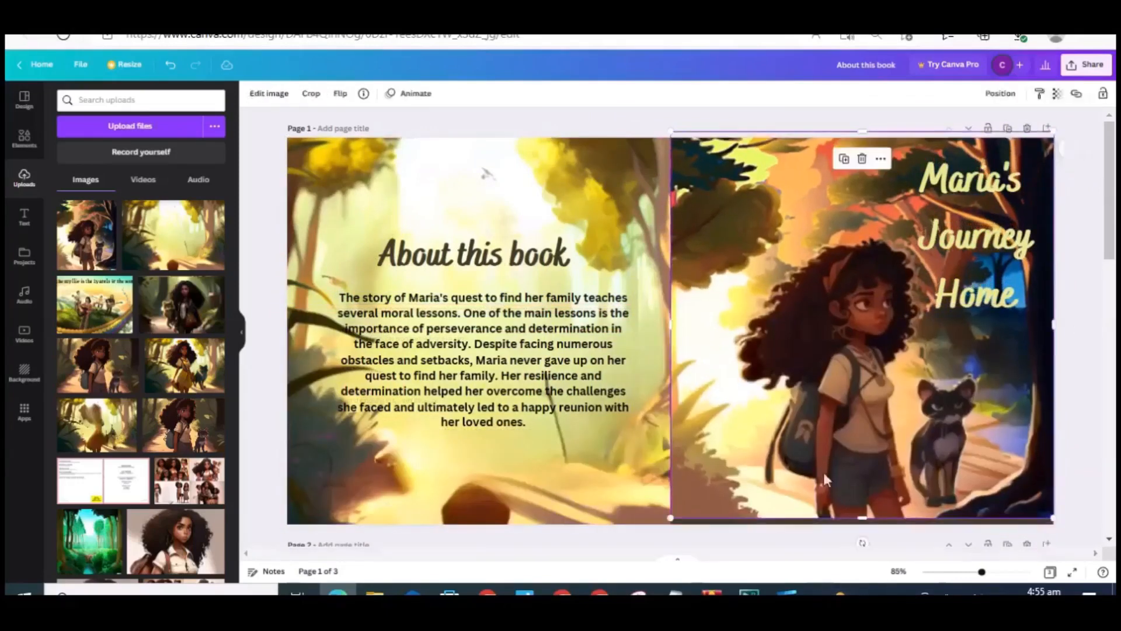
{"action": "left_click_drag", "start_coordinate": [863, 515], "coordinate": [868, 527]}
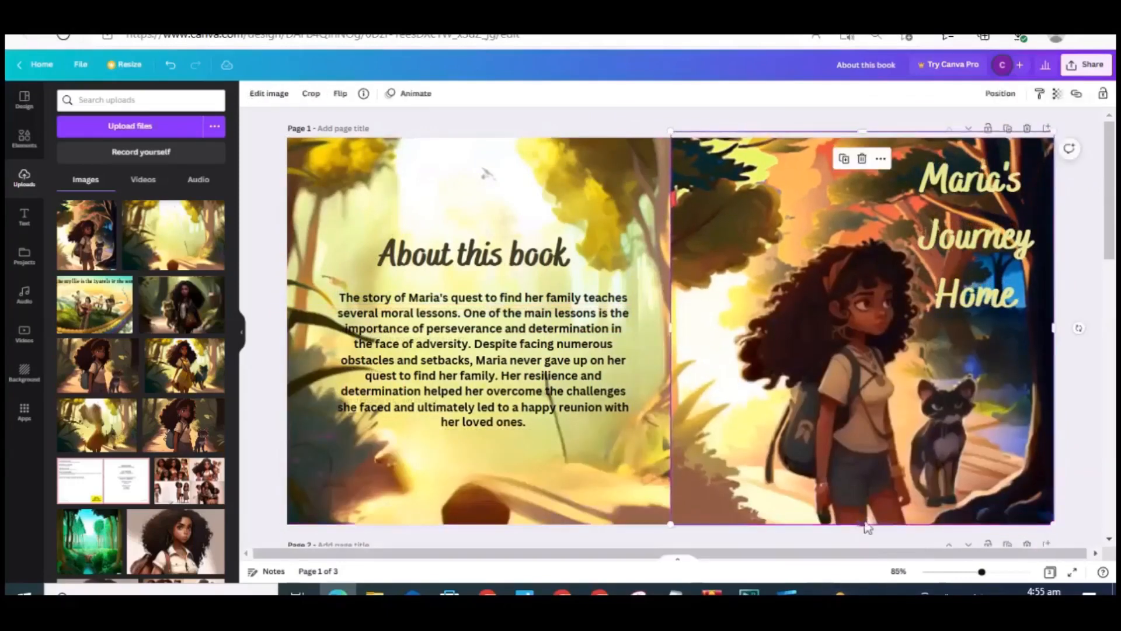
{"action": "left_click_drag", "start_coordinate": [863, 130], "coordinate": [863, 134]}
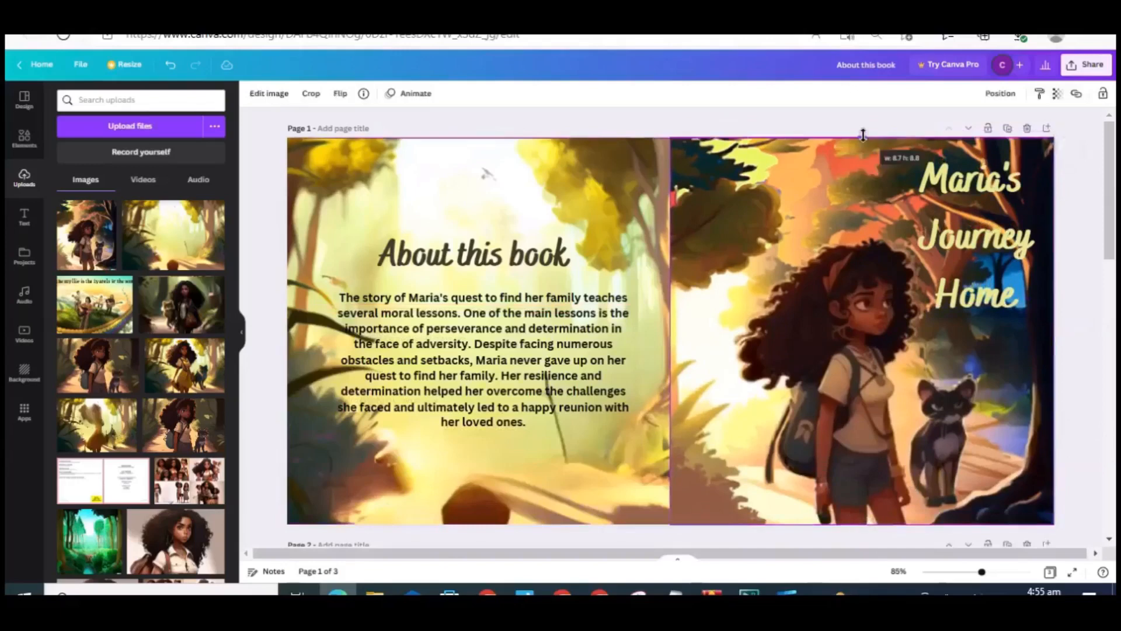
{"action": "left_click", "coordinate": [1086, 403]}
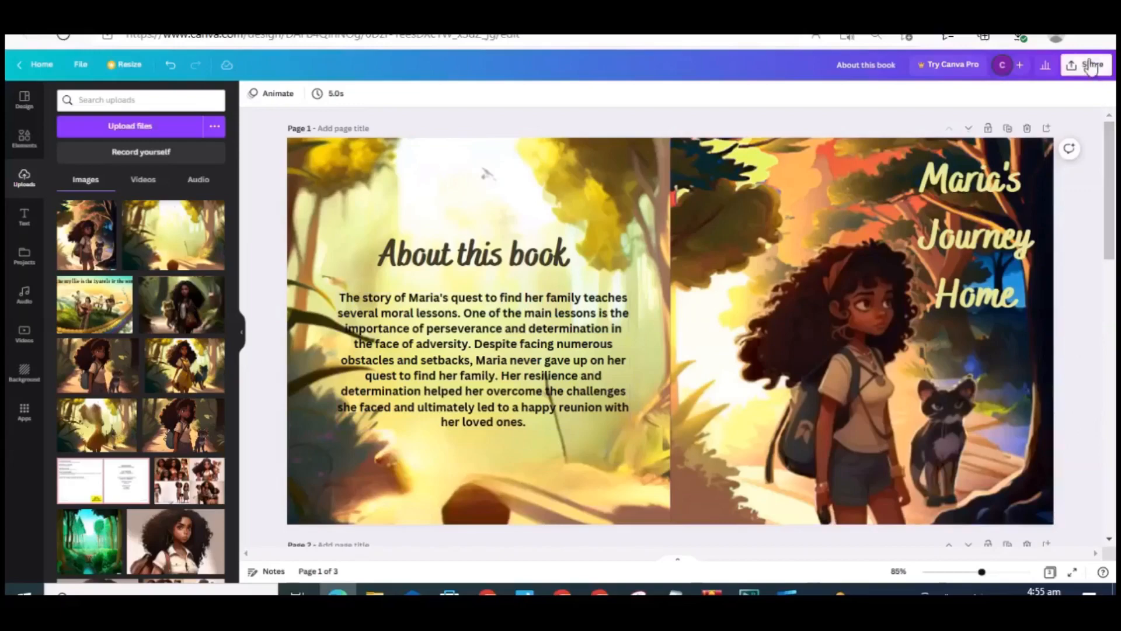
- Open the download options for the cover design and set the file type to PDF Print
{"action": "left_click", "coordinate": [241, 332]}
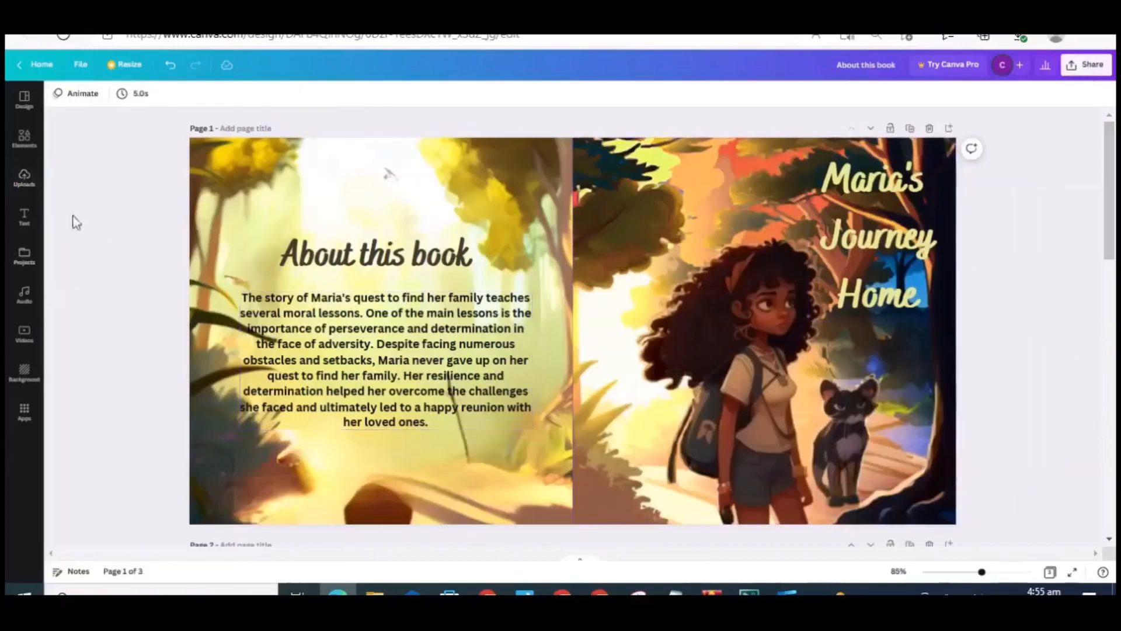
{"action": "left_click", "coordinate": [19, 138]}
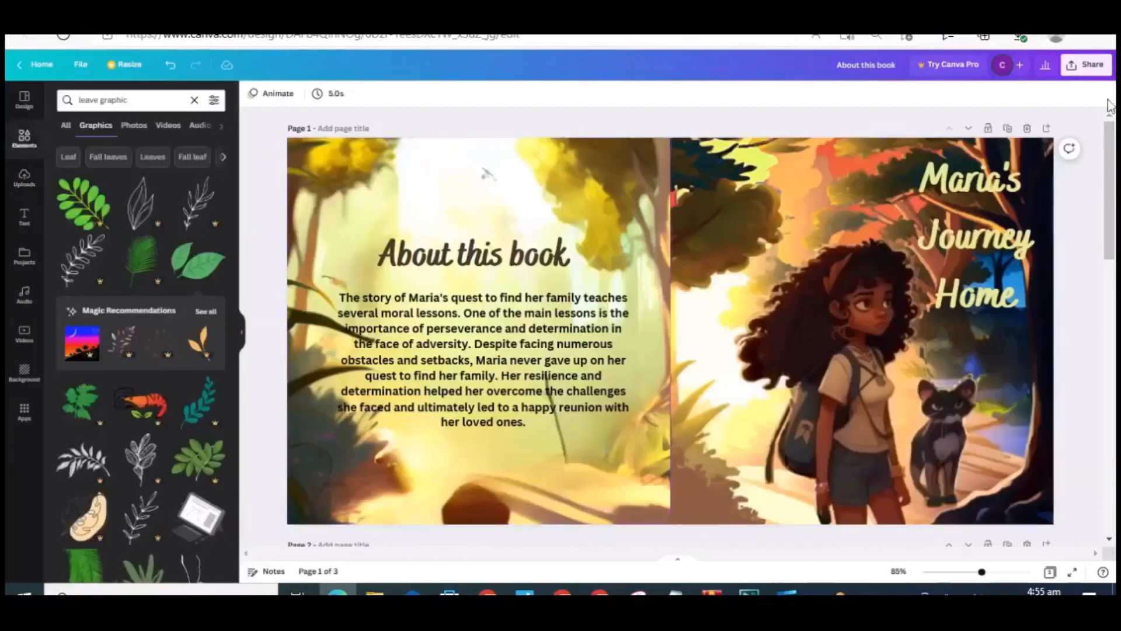
{"action": "left_click", "coordinate": [1088, 66]}
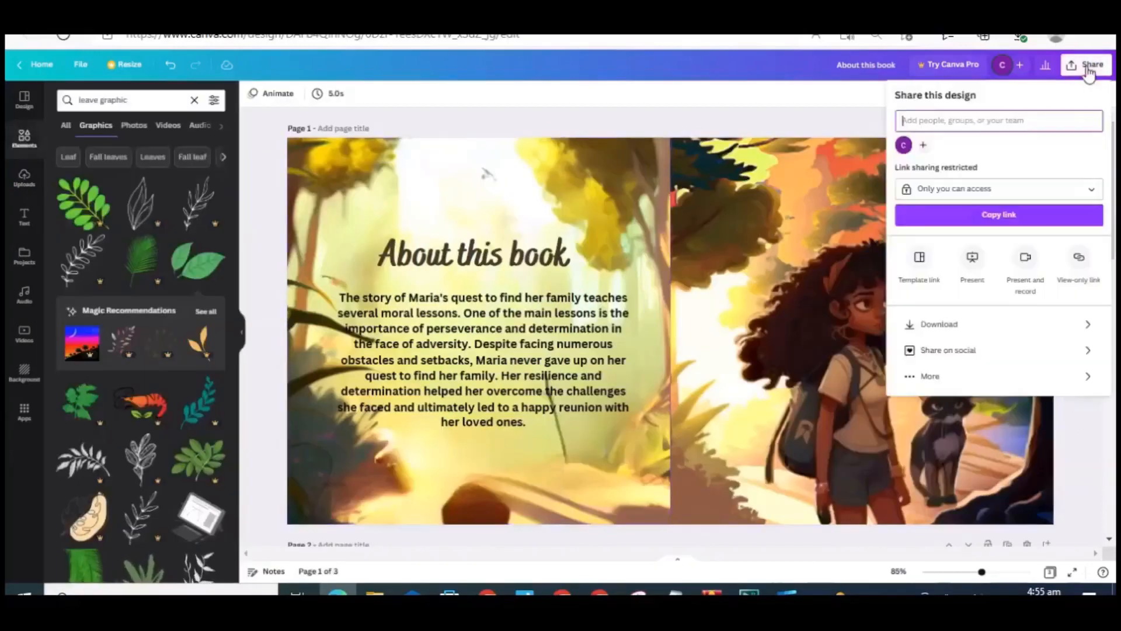
{"action": "left_click", "coordinate": [1037, 323]}
{"action": "left_click", "coordinate": [1087, 142]}
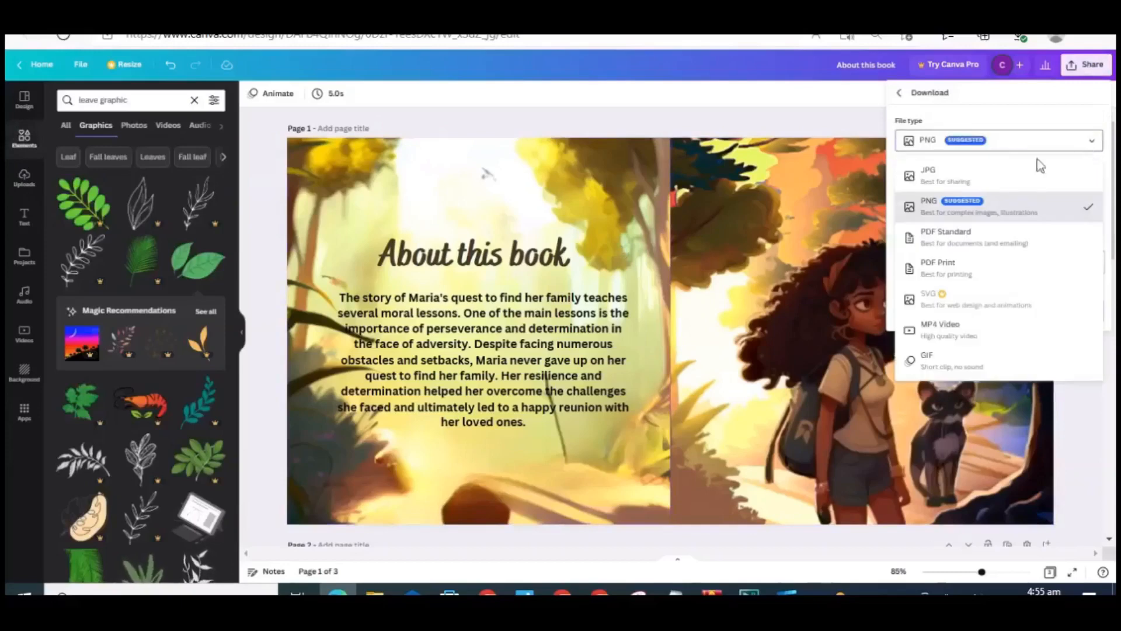
{"action": "left_click", "coordinate": [967, 266]}
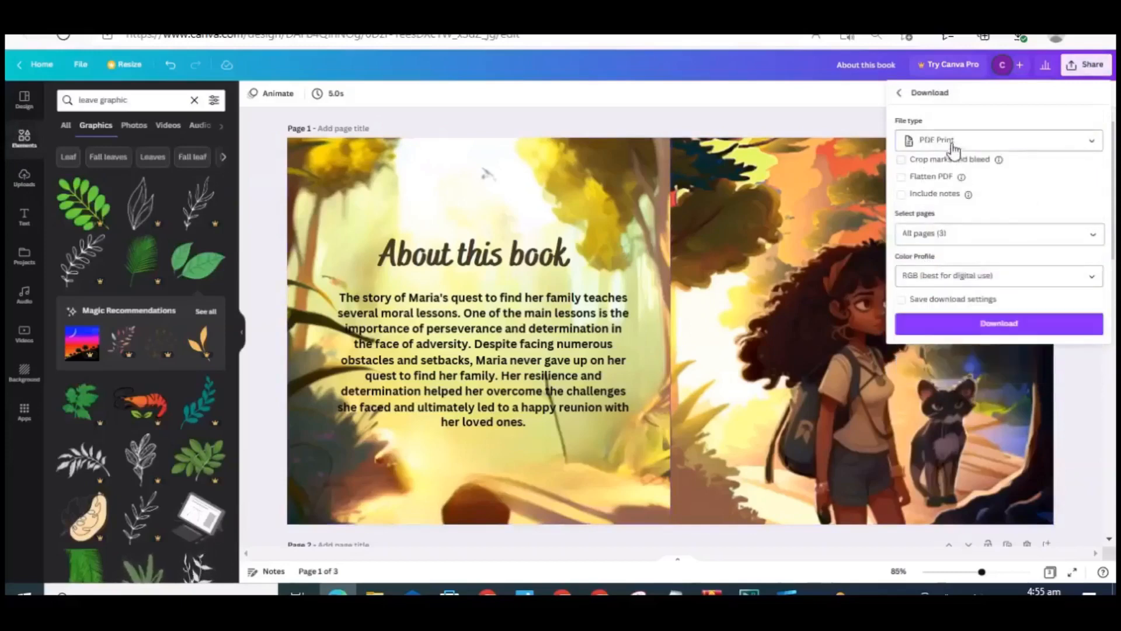
{"action": "left_click", "coordinate": [825, 129]}
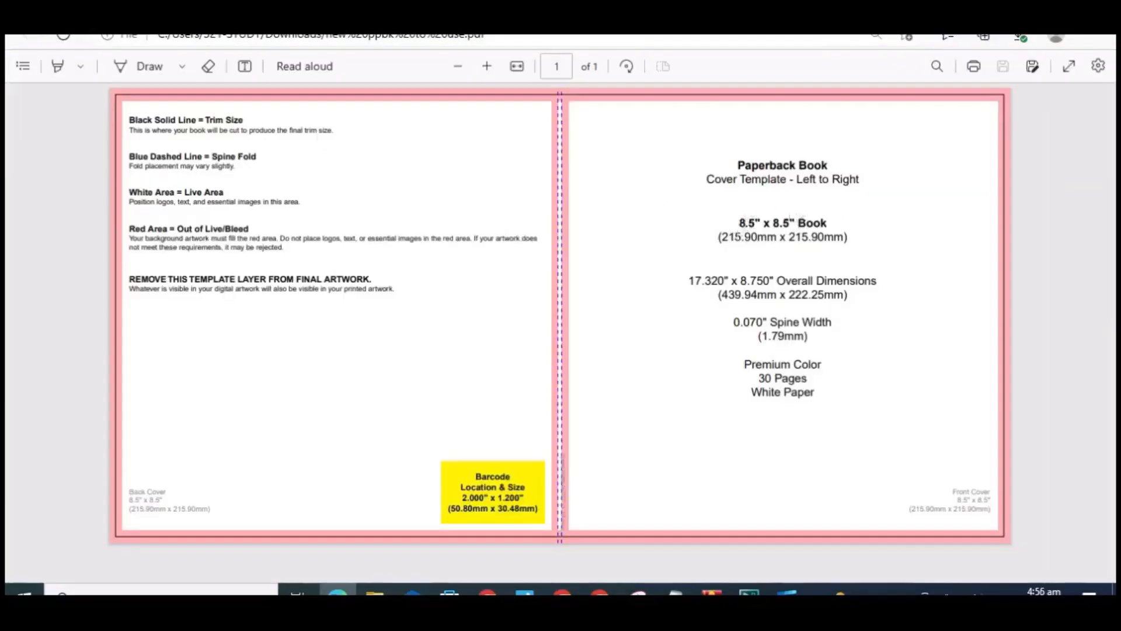
- Create a new custom-size design 8.5 in wide and 8.5 in high
{"action": "left_click", "coordinate": [105, 18]}
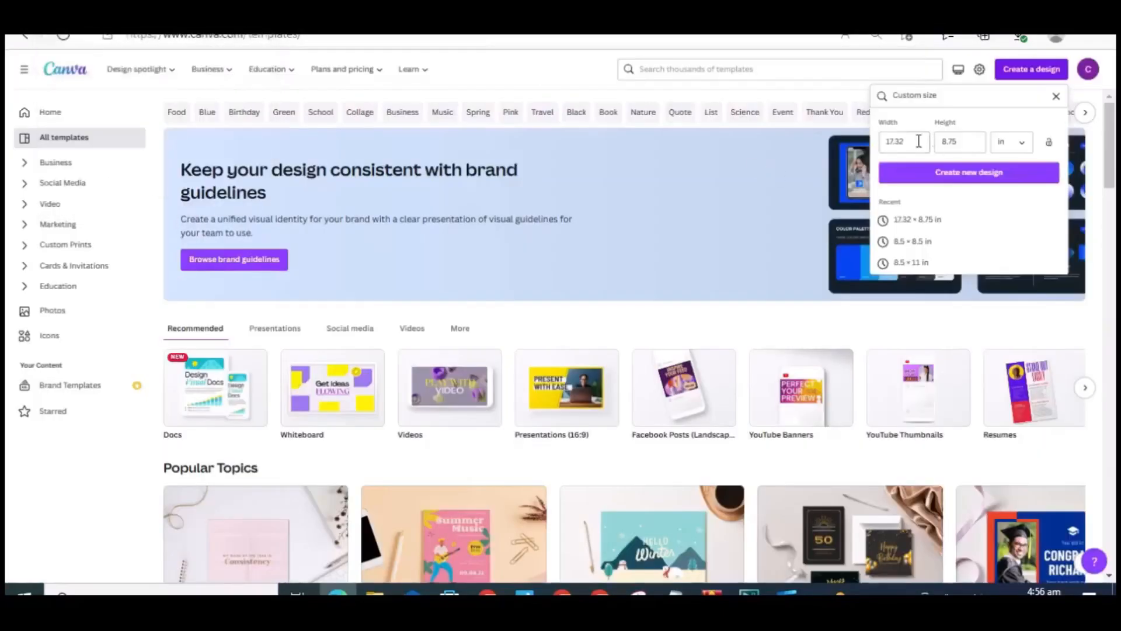
{"action": "key", "text": "BackSpace"}
{"action": "key", "text": "BackSpace"}
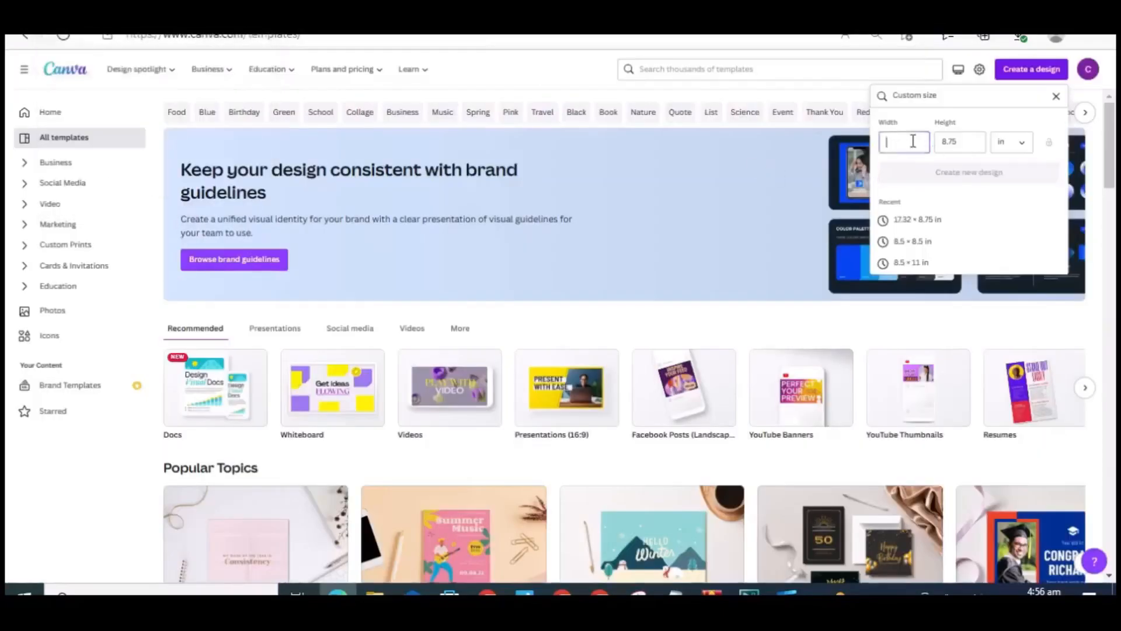
{"action": "type", "text": "8.5"}
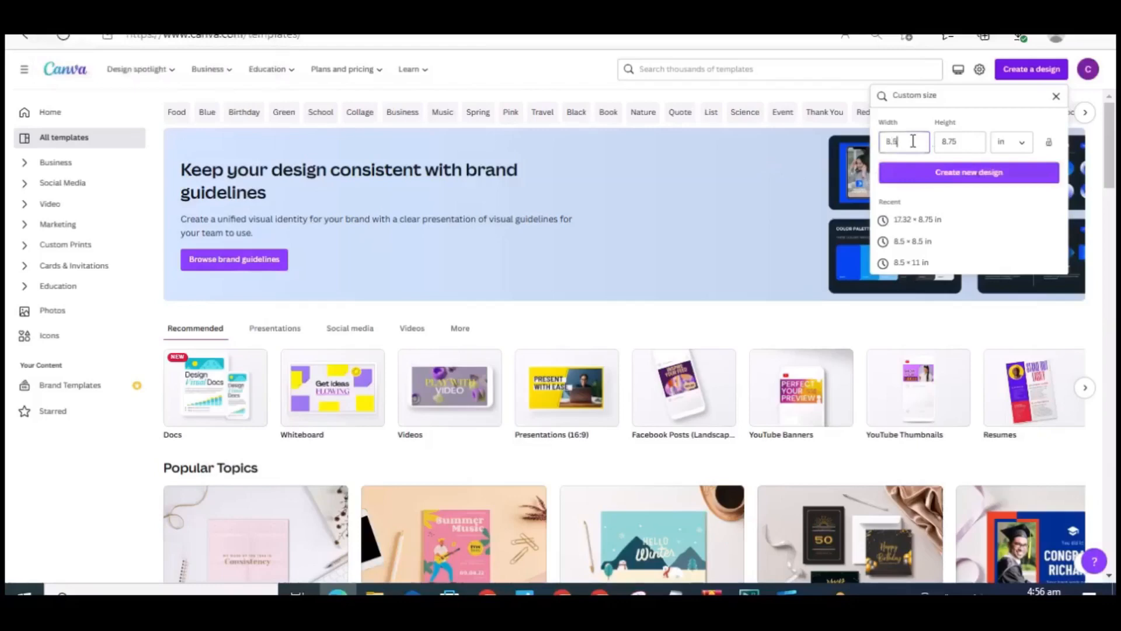
{"action": "left_click", "coordinate": [965, 145]}
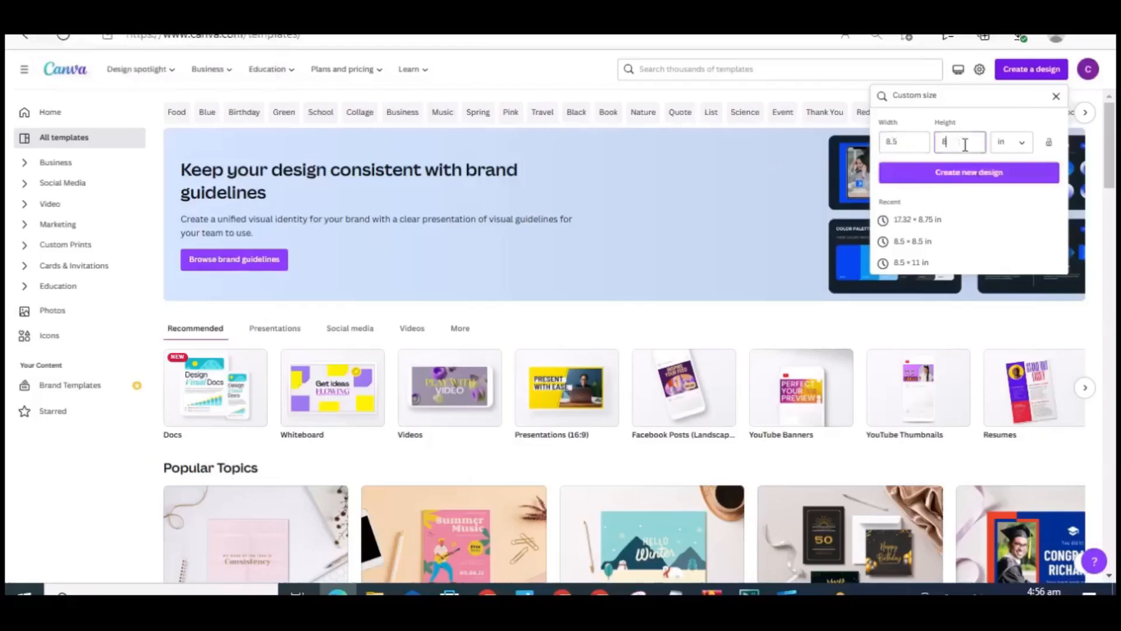
{"action": "key", "text": "BackSpace"}
{"action": "type", "text": "8."}
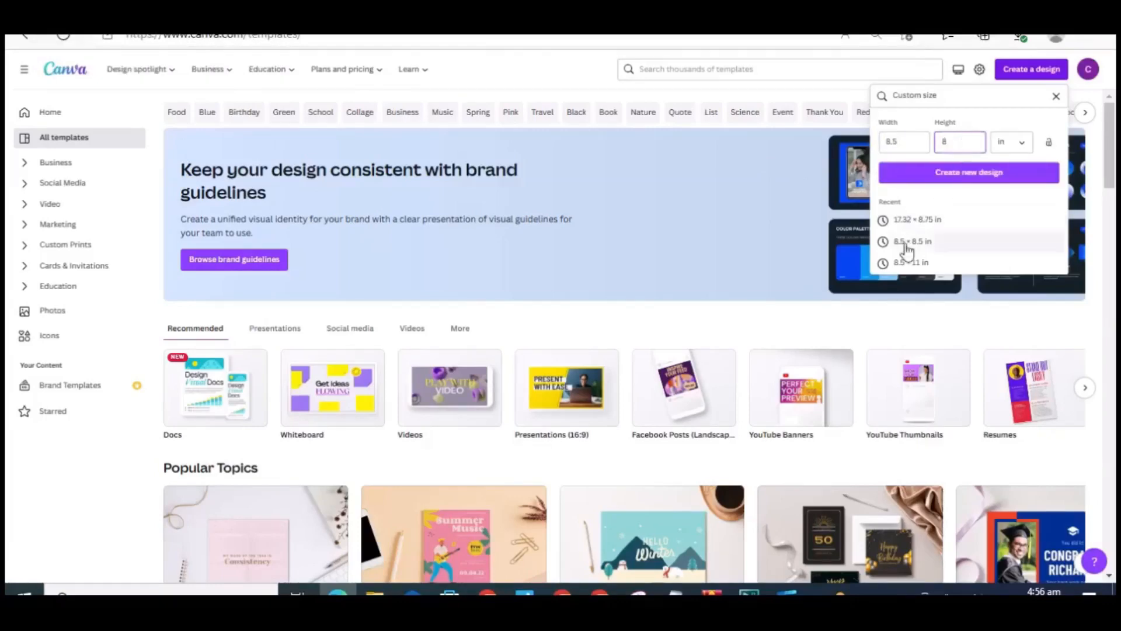
{"action": "type", "text": "5"}
{"action": "key", "text": "BackSpace"}
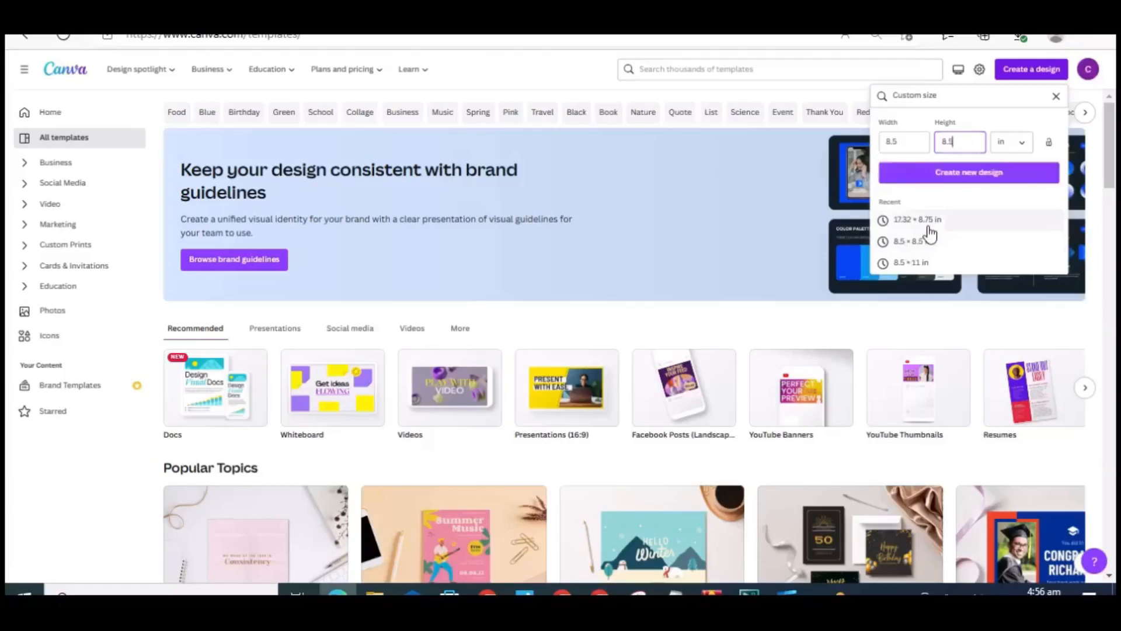
{"action": "left_click", "coordinate": [968, 173]}
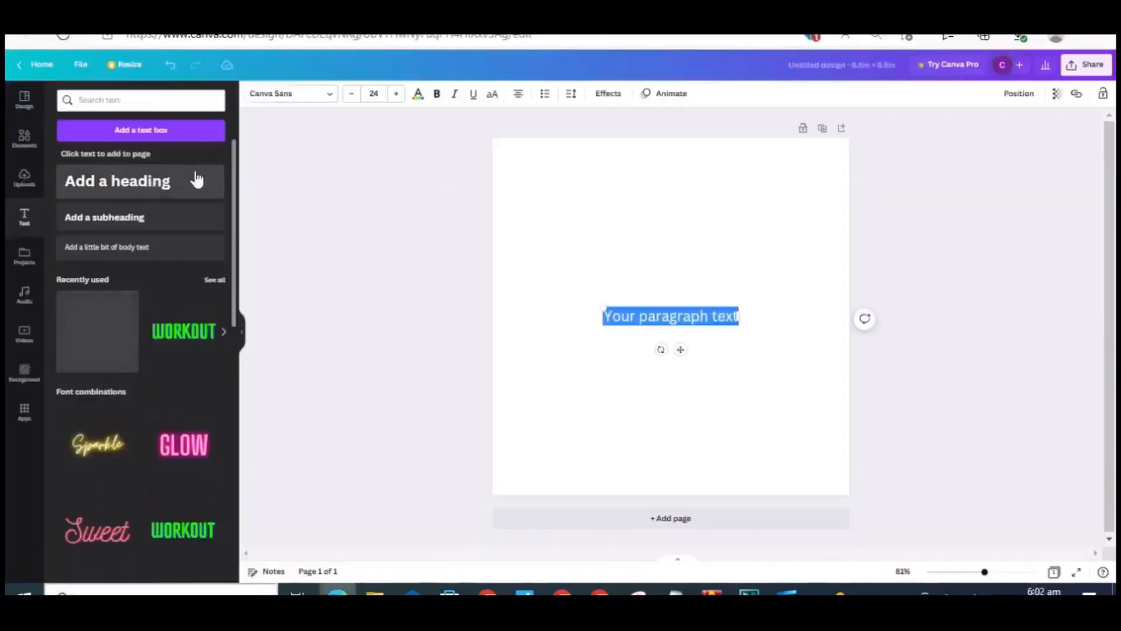
- Replace the placeholder paragraph text with FRONT MATTER and make it bold
{"action": "key", "text": "BackSpace"}
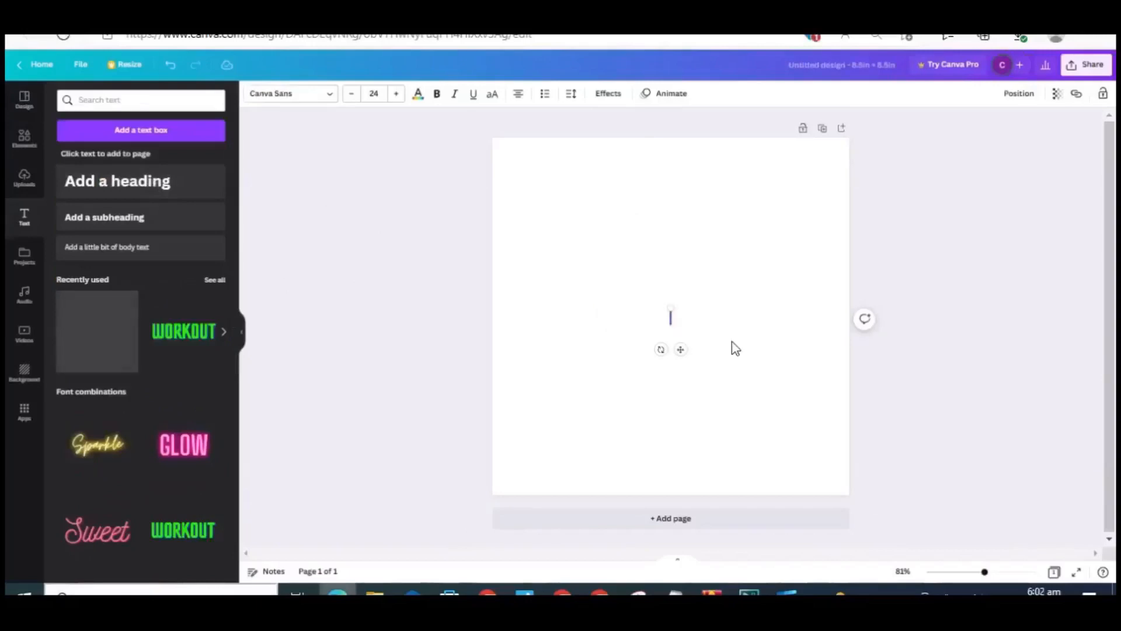
{"action": "type", "text": "FRONY"}
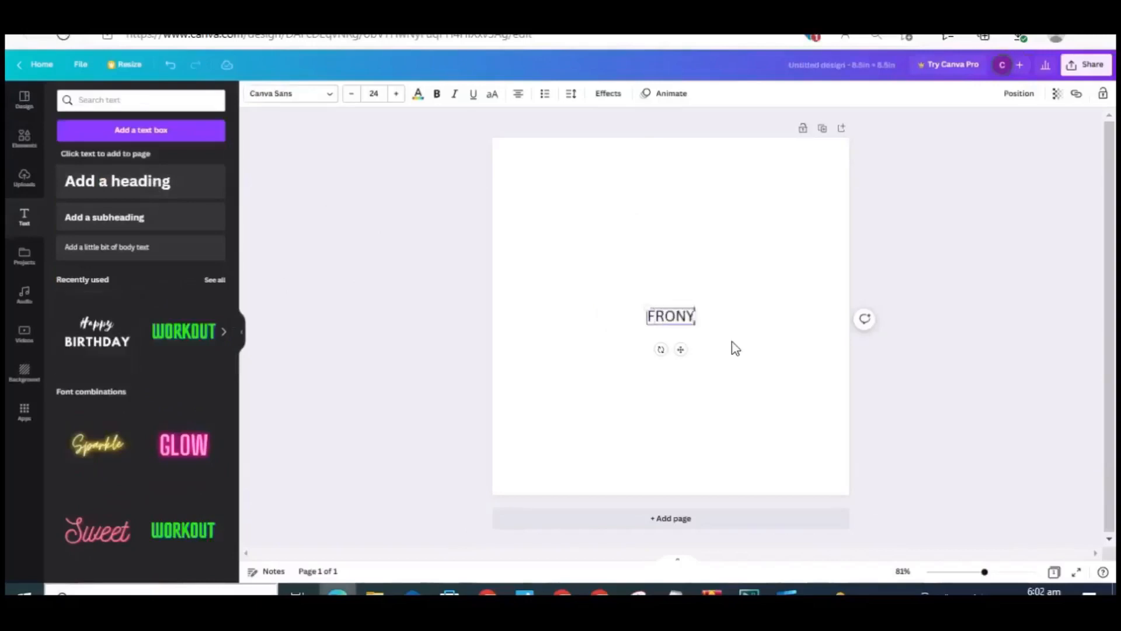
{"action": "key", "text": "BackSpace"}
{"action": "type", "text": "T MATTER"}
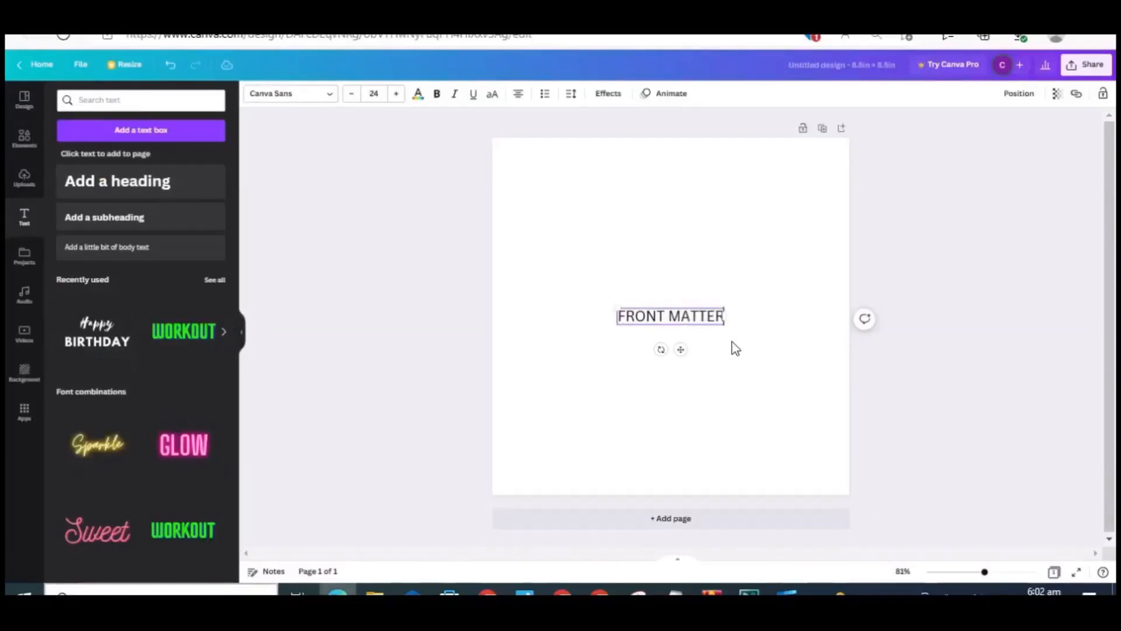
{"action": "key", "text": "ctrl+a"}
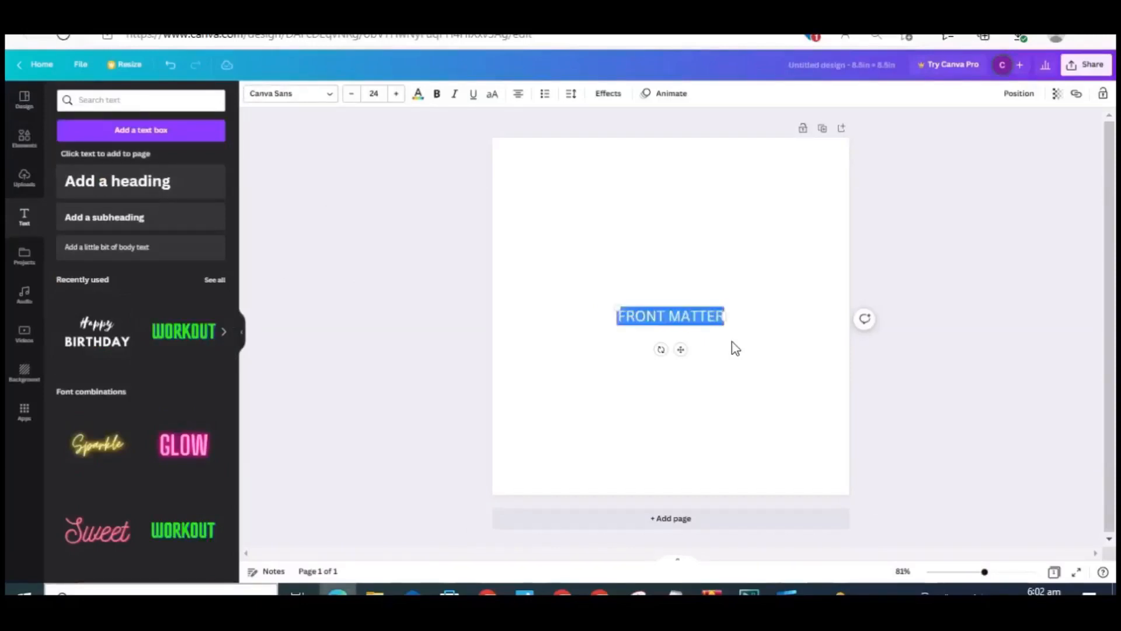
{"action": "left_click", "coordinate": [438, 97]}
- Enlarge the FRONT MATTER text to about size 51.7 and centre it horizontally near the top of the page
{"action": "left_click_drag", "start_coordinate": [614, 305], "coordinate": [503, 213]}
{"action": "left_click", "coordinate": [695, 381]}
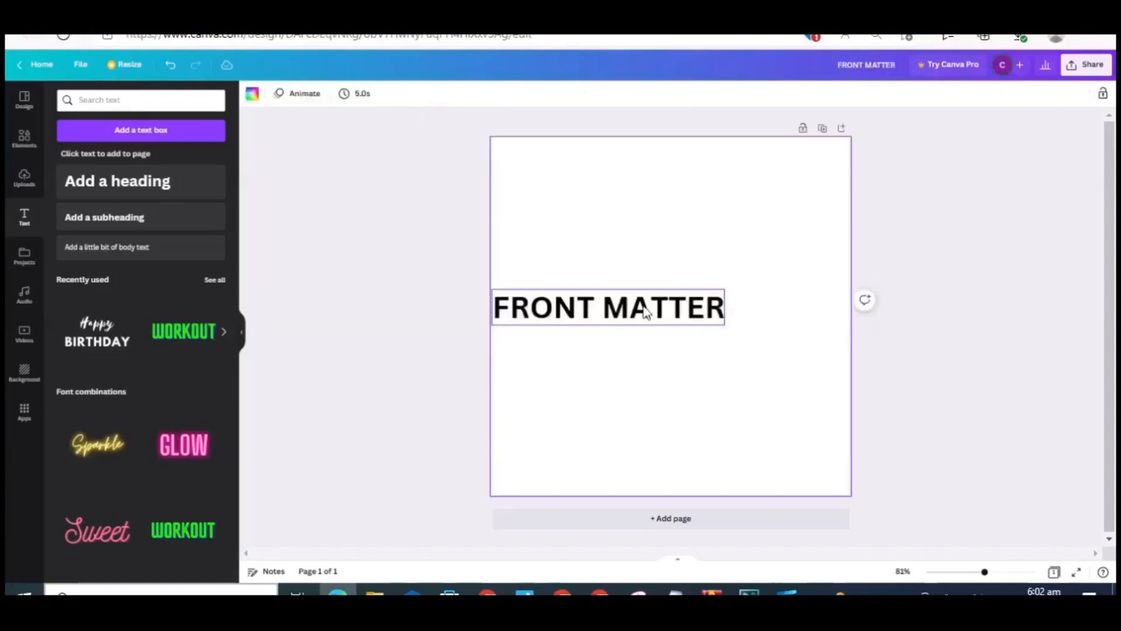
{"action": "left_click_drag", "start_coordinate": [646, 308], "coordinate": [701, 282]}
{"action": "left_click", "coordinate": [728, 357]}
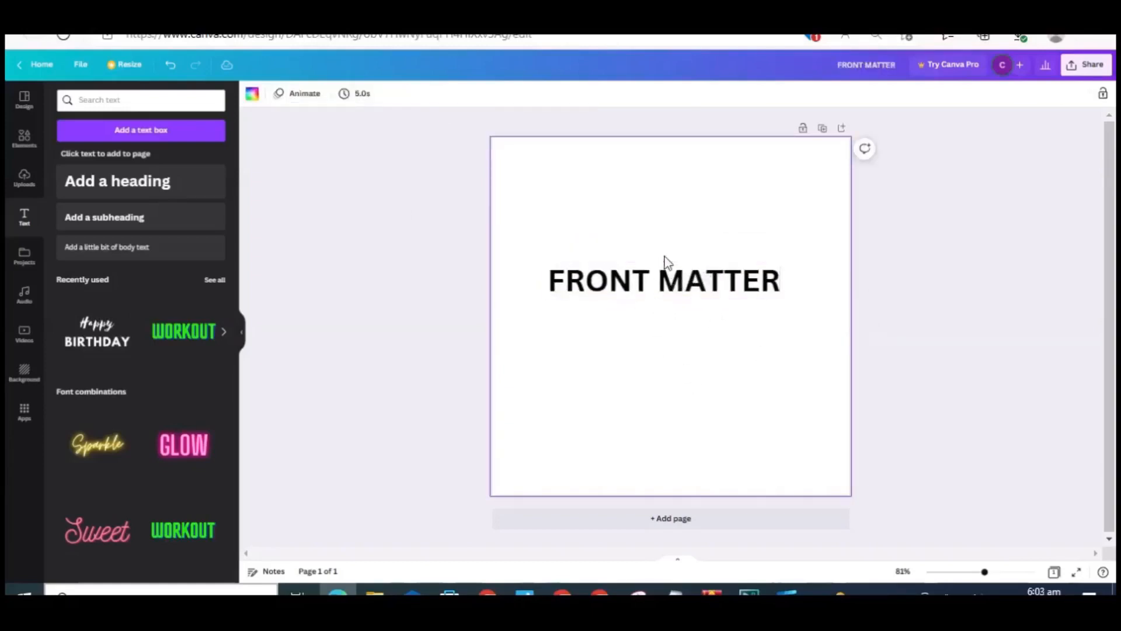
{"action": "left_click_drag", "start_coordinate": [678, 286], "coordinate": [686, 219]}
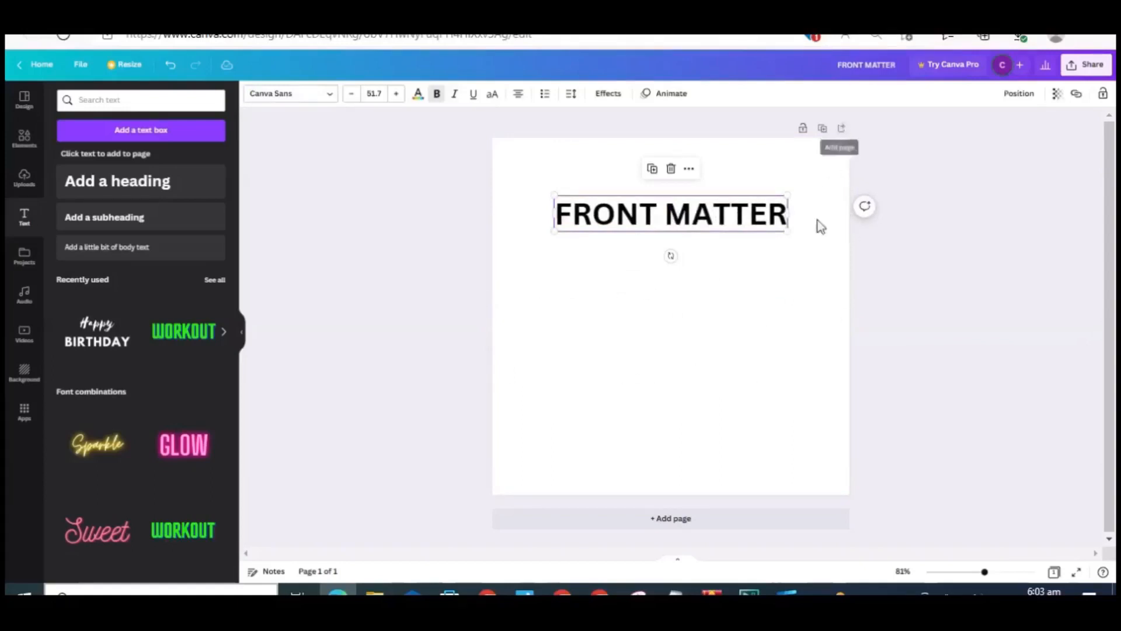
- Add two blank pages after the FRONT MATTER page
{"action": "left_click", "coordinate": [842, 128]}
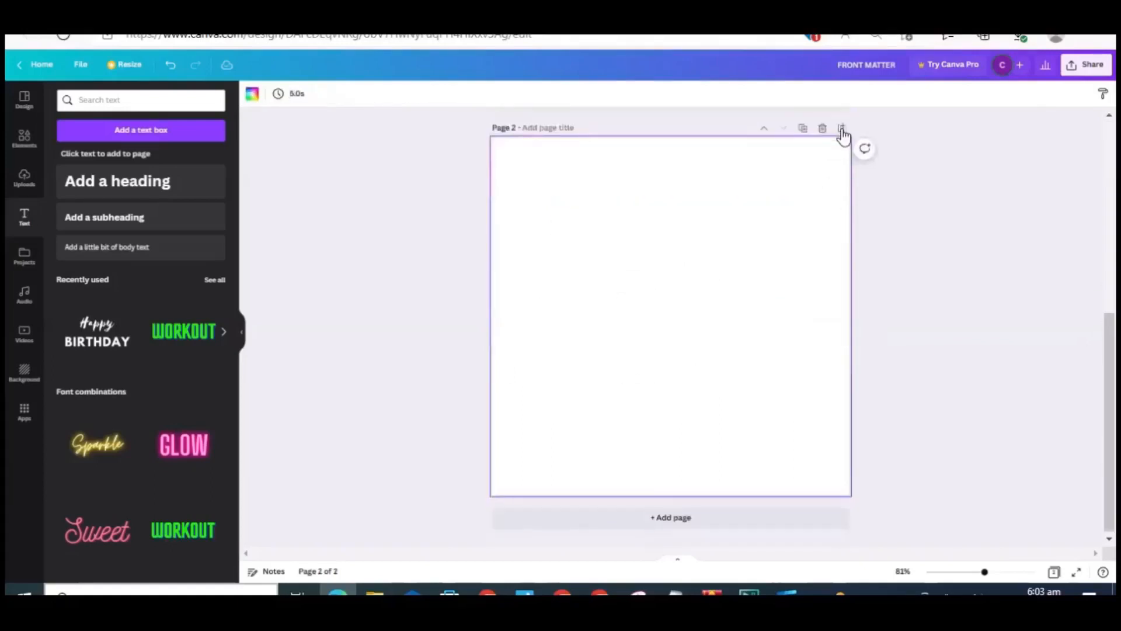
{"action": "scroll", "coordinate": [829, 374], "scroll_direction": "up", "scroll_amount": 4}
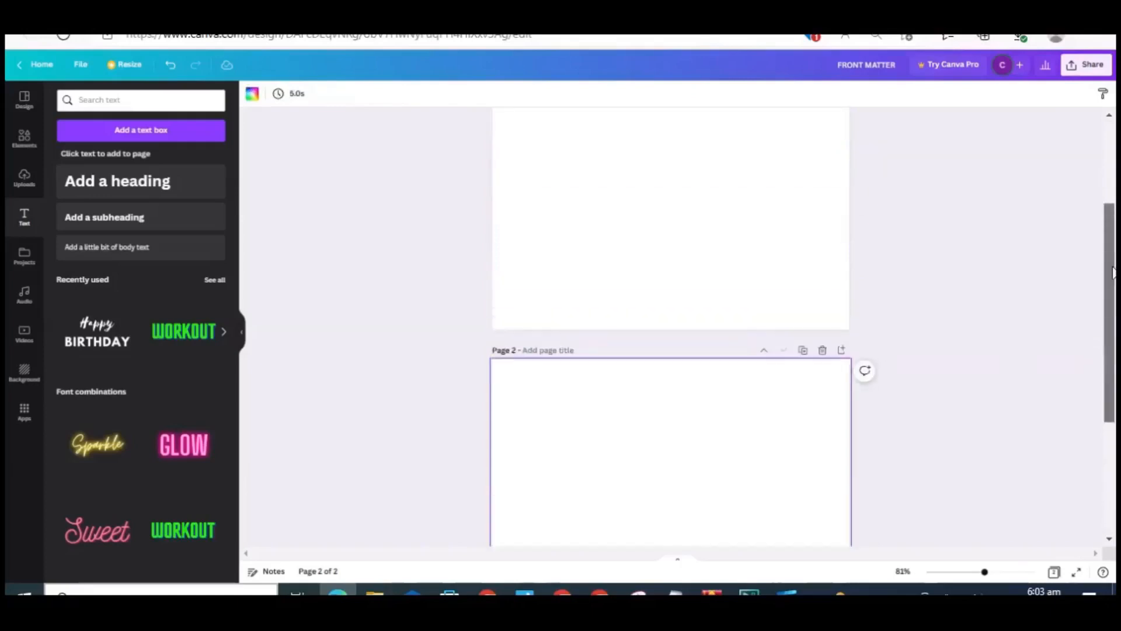
{"action": "left_click", "coordinate": [842, 351]}
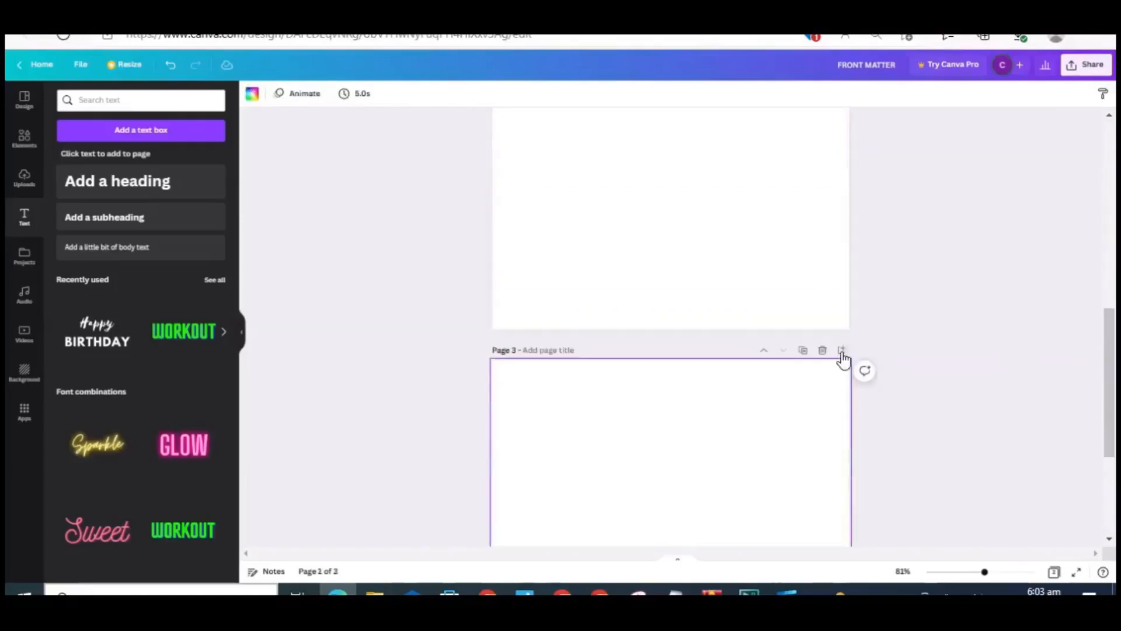
{"action": "scroll", "coordinate": [841, 374], "scroll_direction": "up", "scroll_amount": 3}
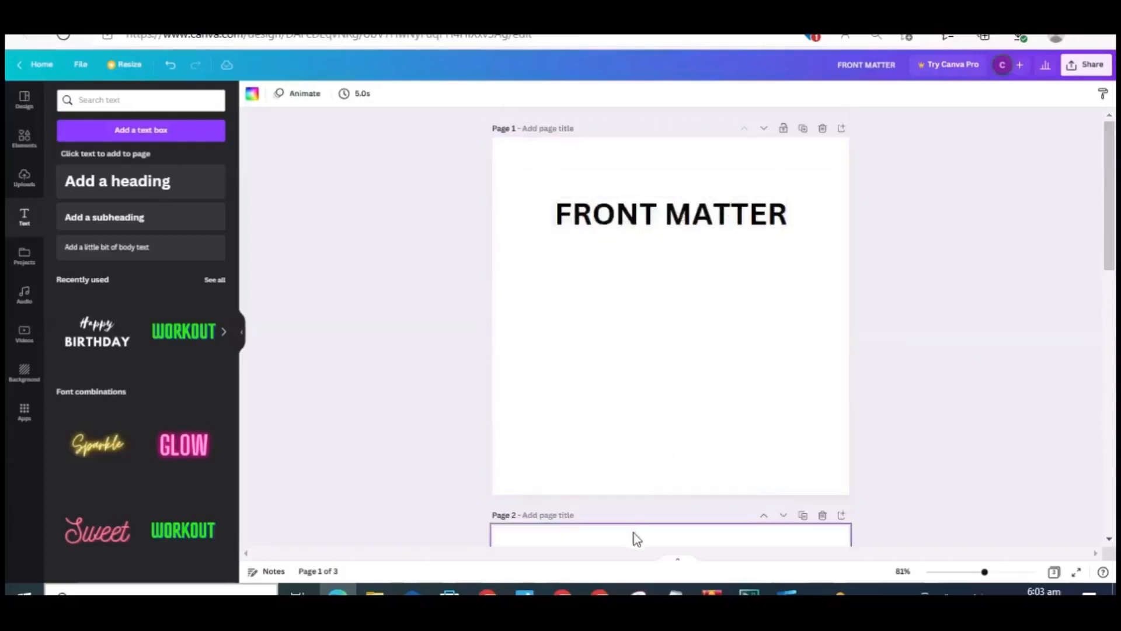
- Place the uploaded forest image on page 2, enlarge it to page height and crop it to a vertical strip along the page's right edge
{"action": "scroll", "coordinate": [639, 421], "scroll_direction": "down", "scroll_amount": 5}
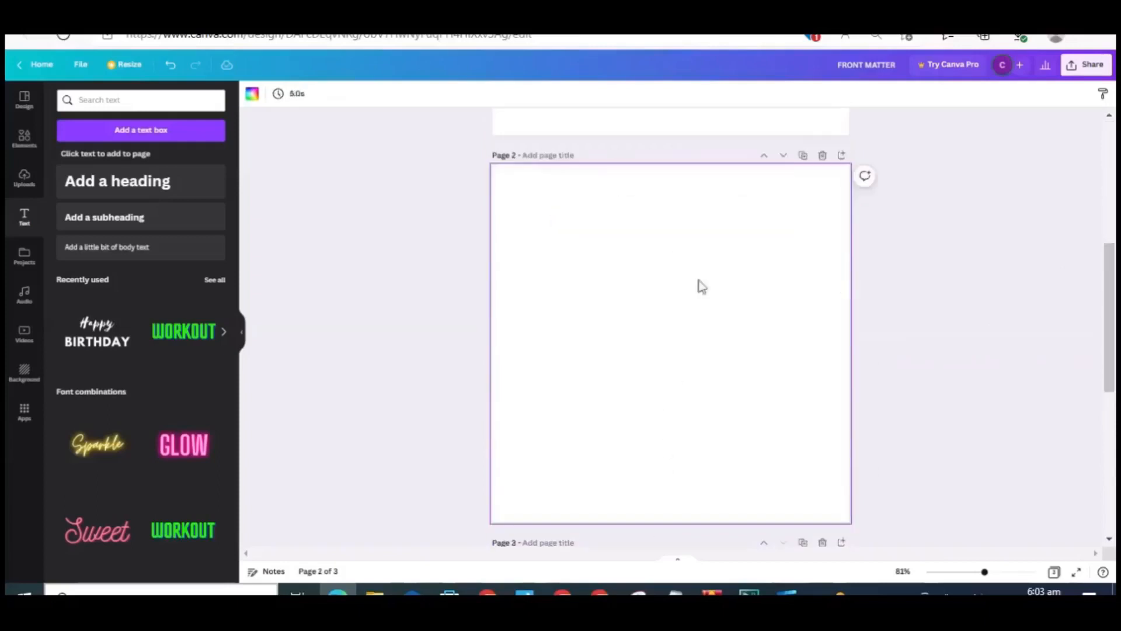
{"action": "left_click", "coordinate": [24, 177]}
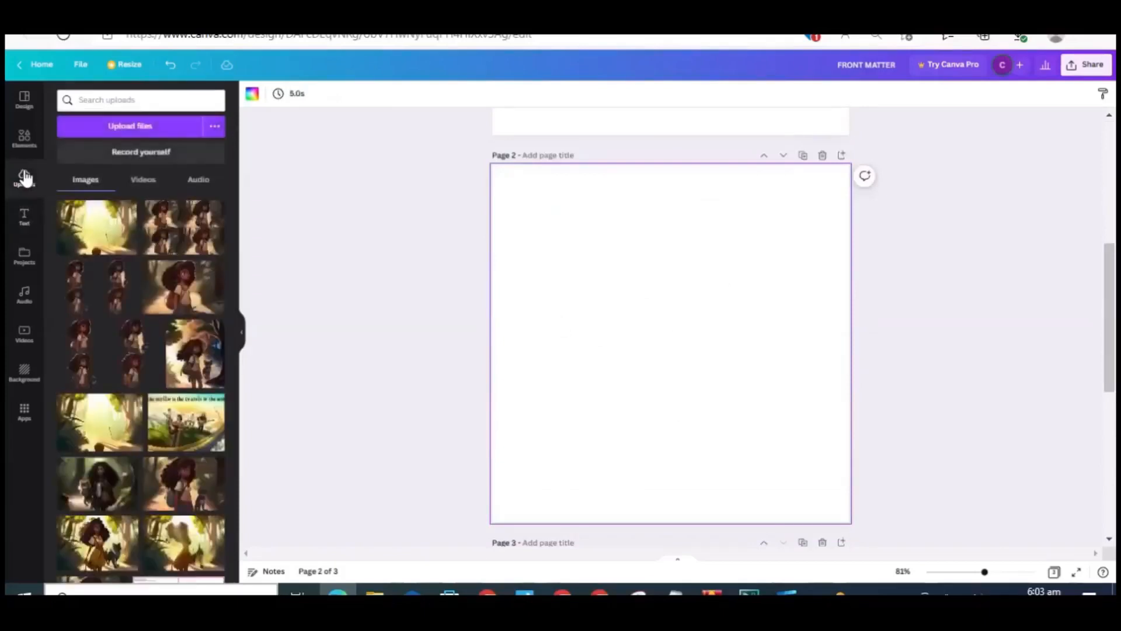
{"action": "left_click", "coordinate": [95, 235]}
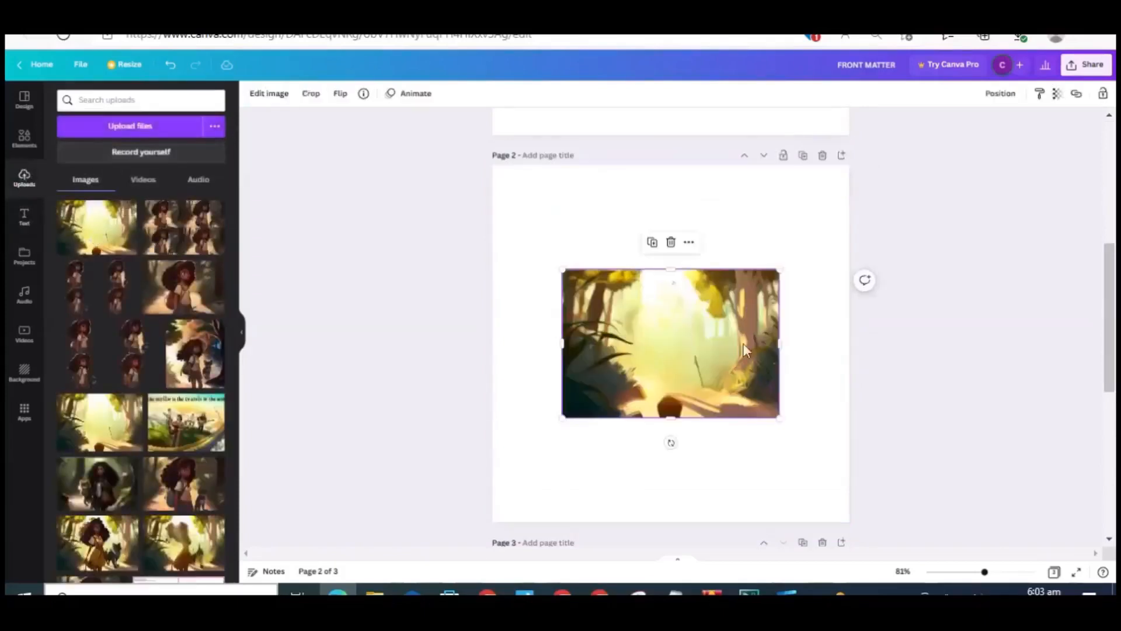
{"action": "left_click_drag", "start_coordinate": [563, 343], "coordinate": [797, 243]}
{"action": "left_click_drag", "start_coordinate": [746, 314], "coordinate": [691, 586]}
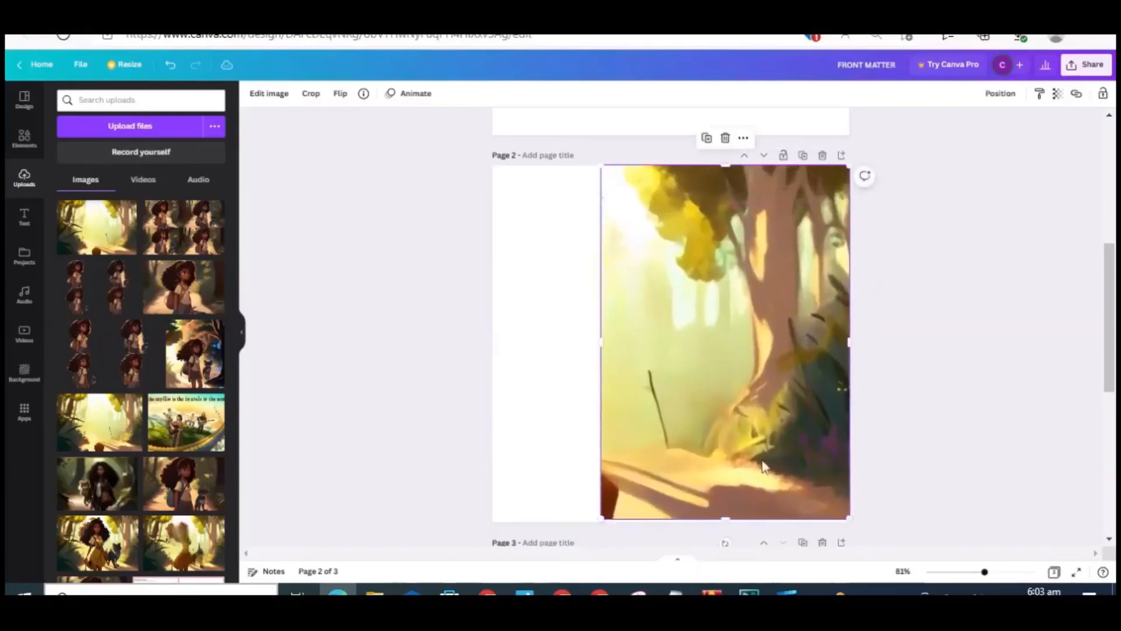
{"action": "left_click_drag", "start_coordinate": [601, 340], "coordinate": [676, 341]}
{"action": "left_click_drag", "start_coordinate": [852, 341], "coordinate": [798, 347]}
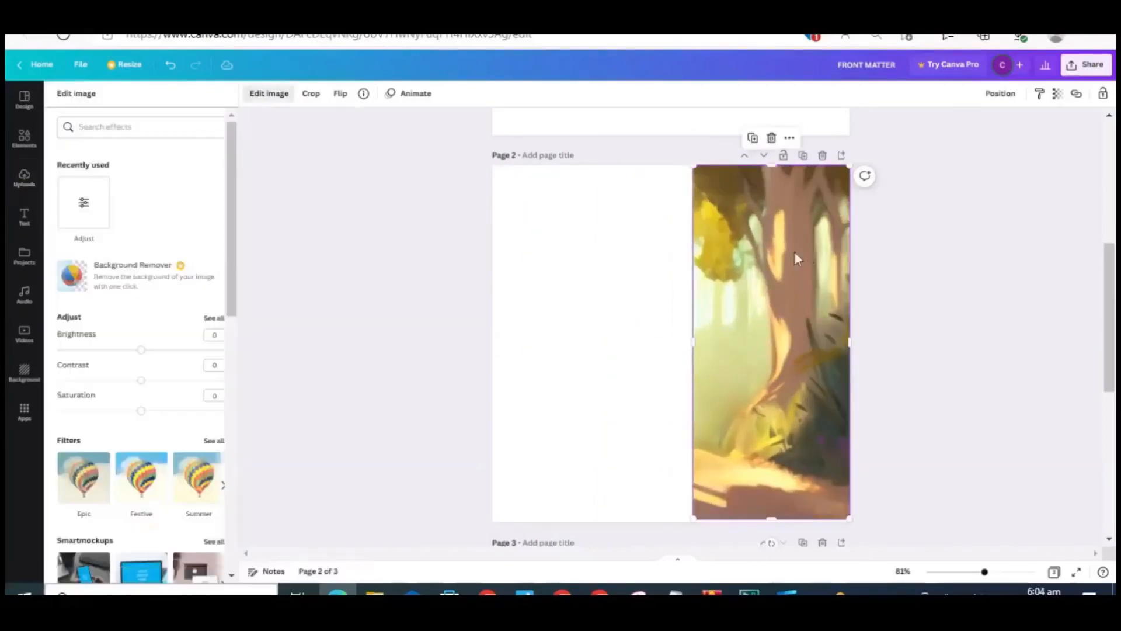
- Set the page 2 background to the light yellow-green taken from the photo colours
{"action": "left_click", "coordinate": [605, 241]}
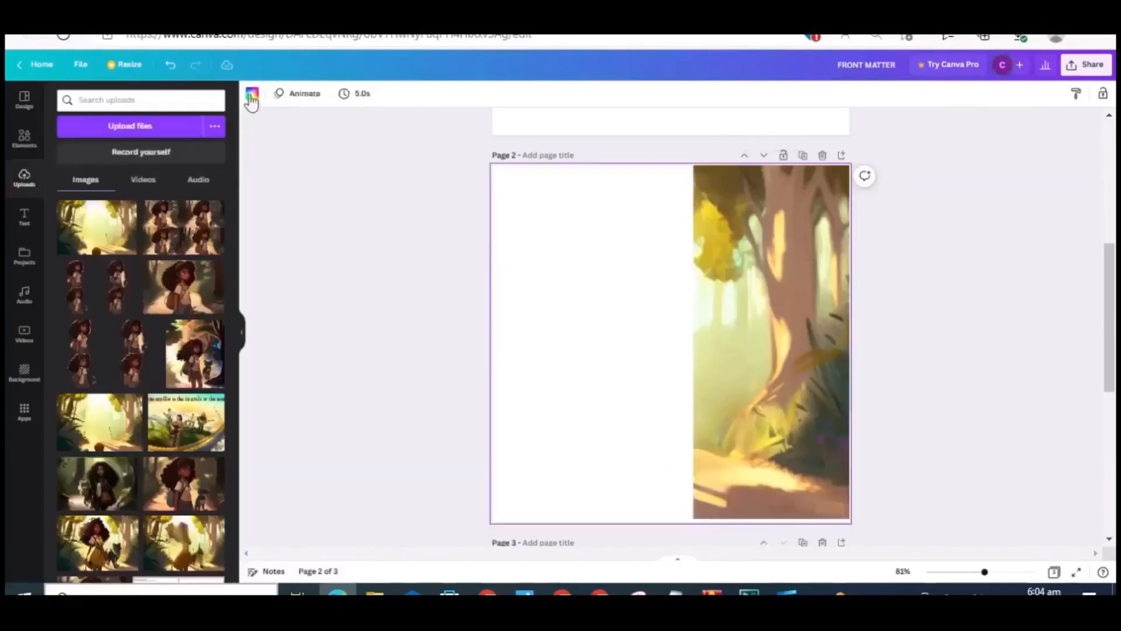
{"action": "left_click", "coordinate": [252, 99]}
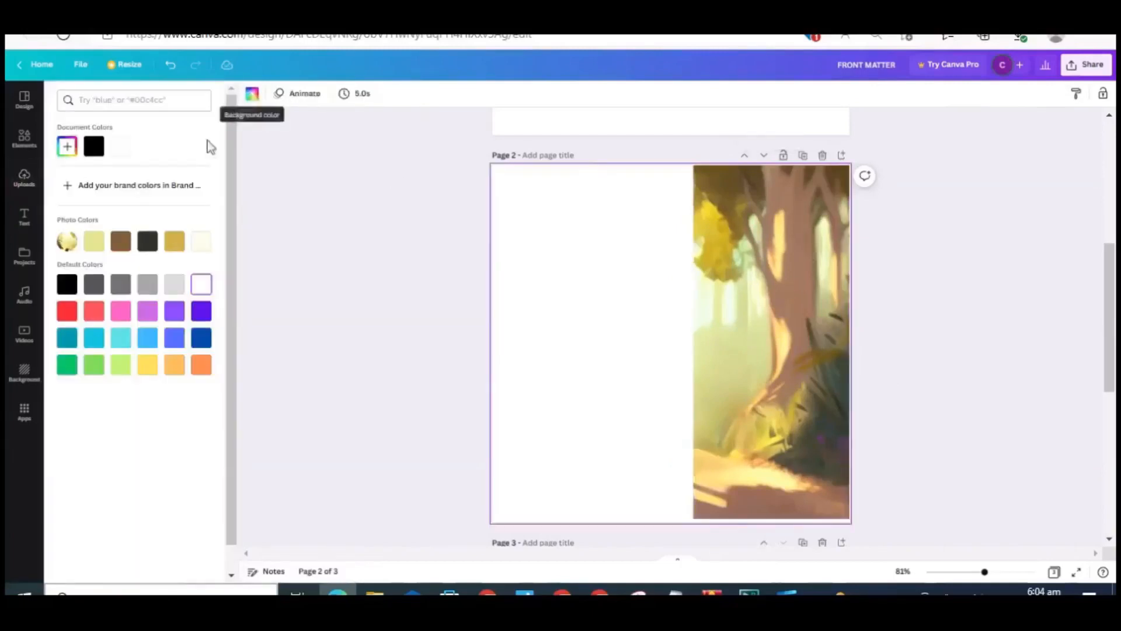
{"action": "left_click", "coordinate": [93, 243]}
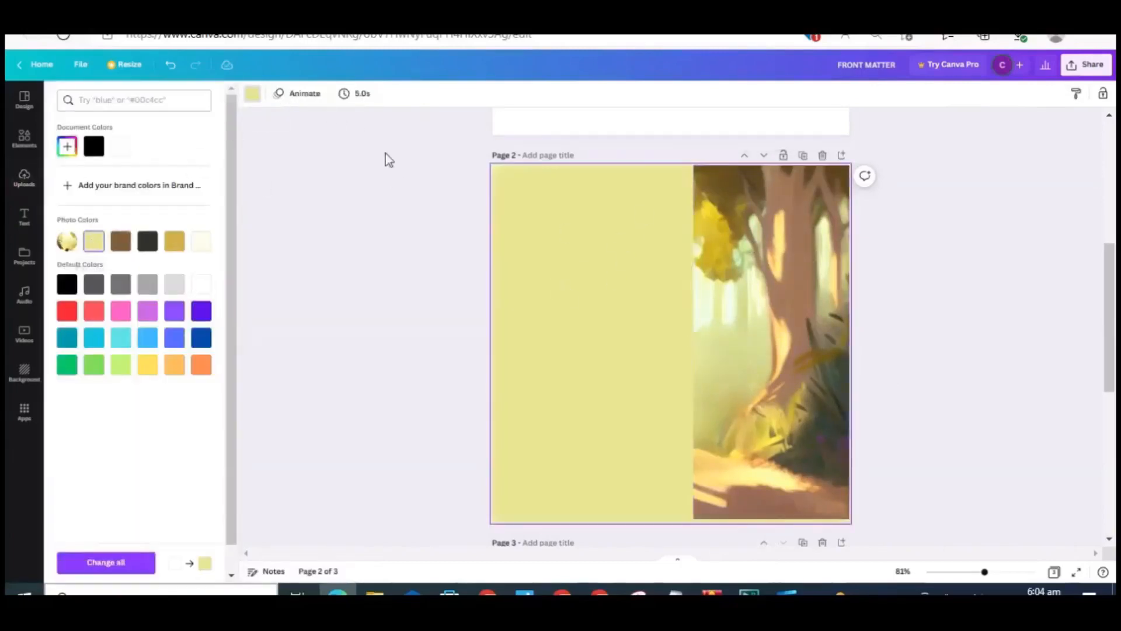
- Add a body text box to page 2 and replace its placeholder with the copied copyright notice
{"action": "left_click", "coordinate": [25, 219]}
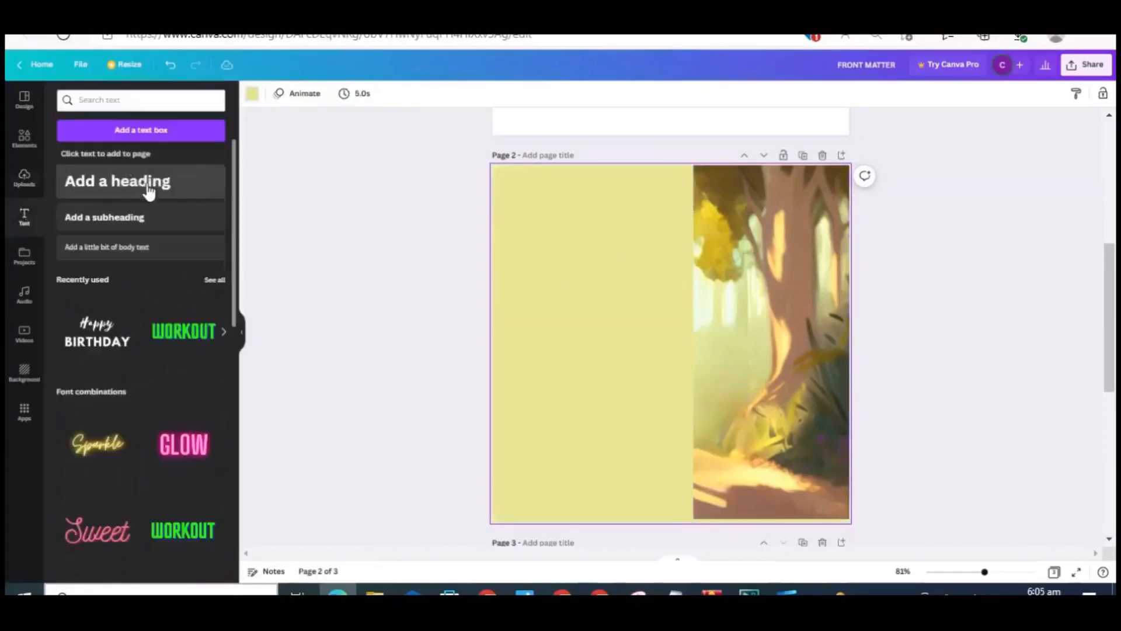
{"action": "left_click", "coordinate": [126, 247]}
{"action": "key", "text": "BackSpace"}
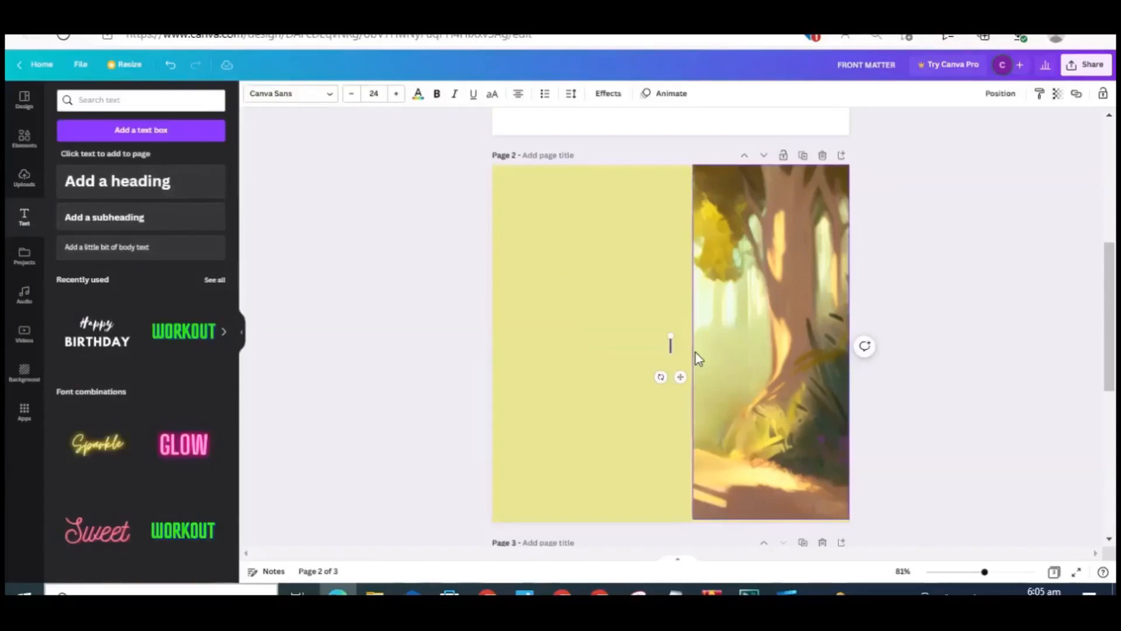
{"action": "key", "text": "ctrl+v"}
- Delete the copyright notice from the forest-strip layout on page 3
{"action": "left_click_drag", "start_coordinate": [1116, 213], "coordinate": [1115, 299]}
{"action": "left_click", "coordinate": [665, 326]}
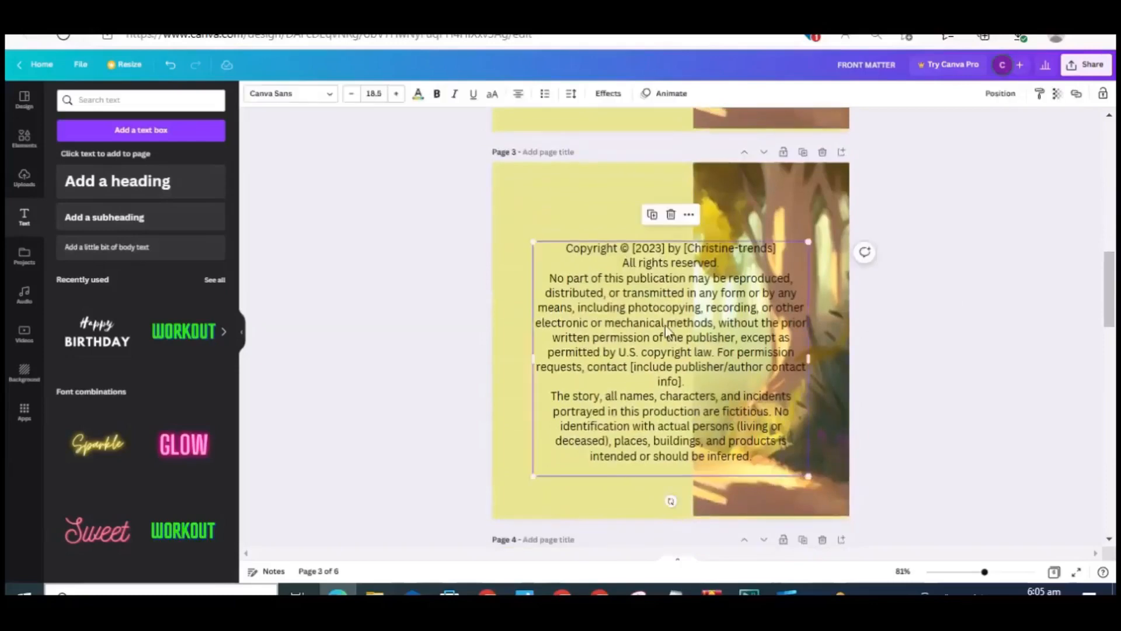
{"action": "key", "text": "Delete"}
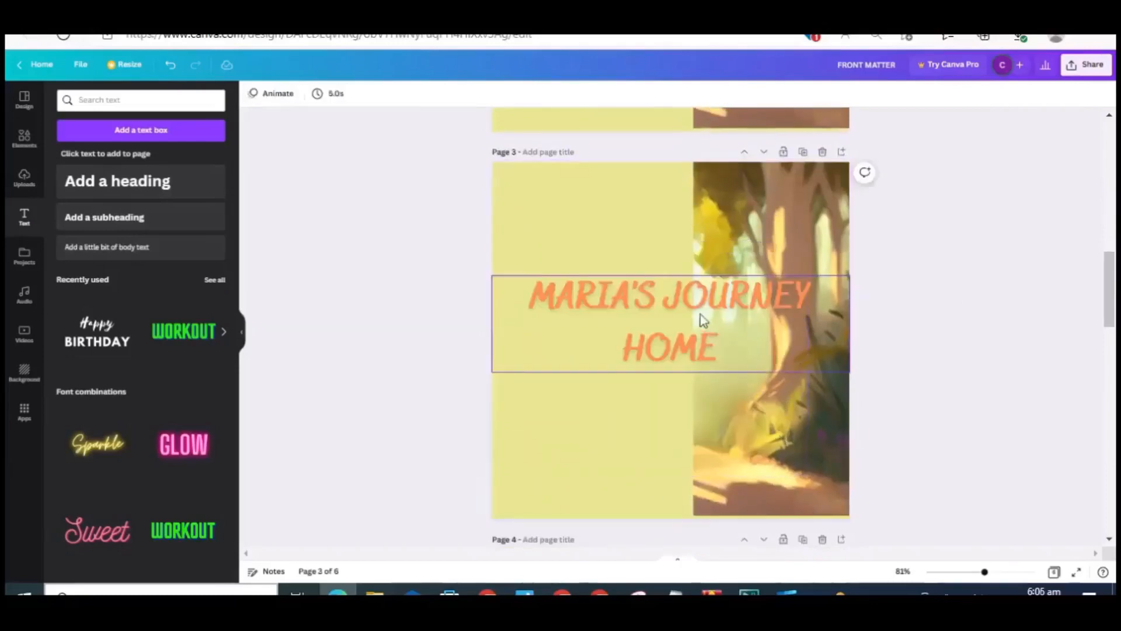
{"action": "left_click", "coordinate": [704, 320]}
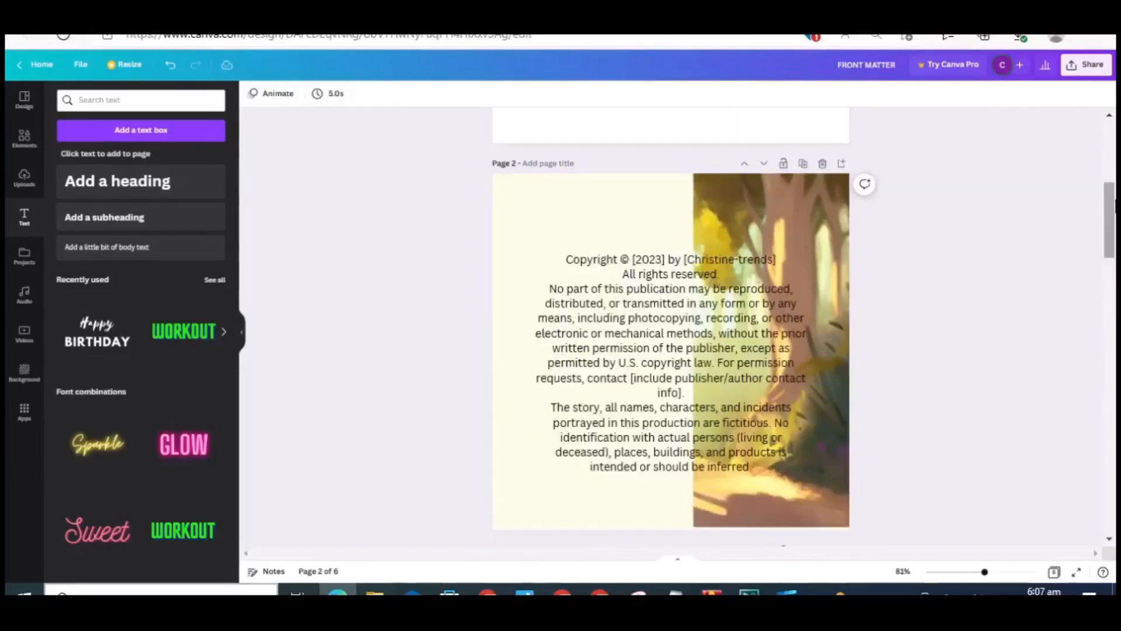
- Delete the FRONT MATTER page from the beginning of the design so the copyright page comes first
{"action": "left_click_drag", "start_coordinate": [1116, 286], "coordinate": [1115, 242]}
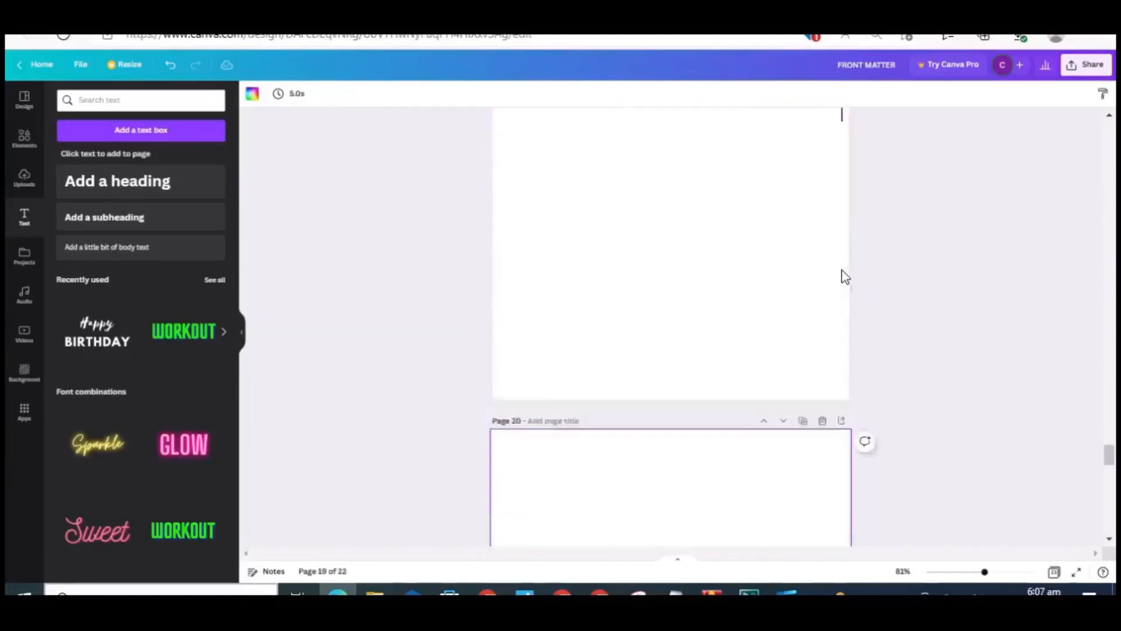
{"action": "left_click_drag", "start_coordinate": [1108, 450], "coordinate": [1111, 133]}
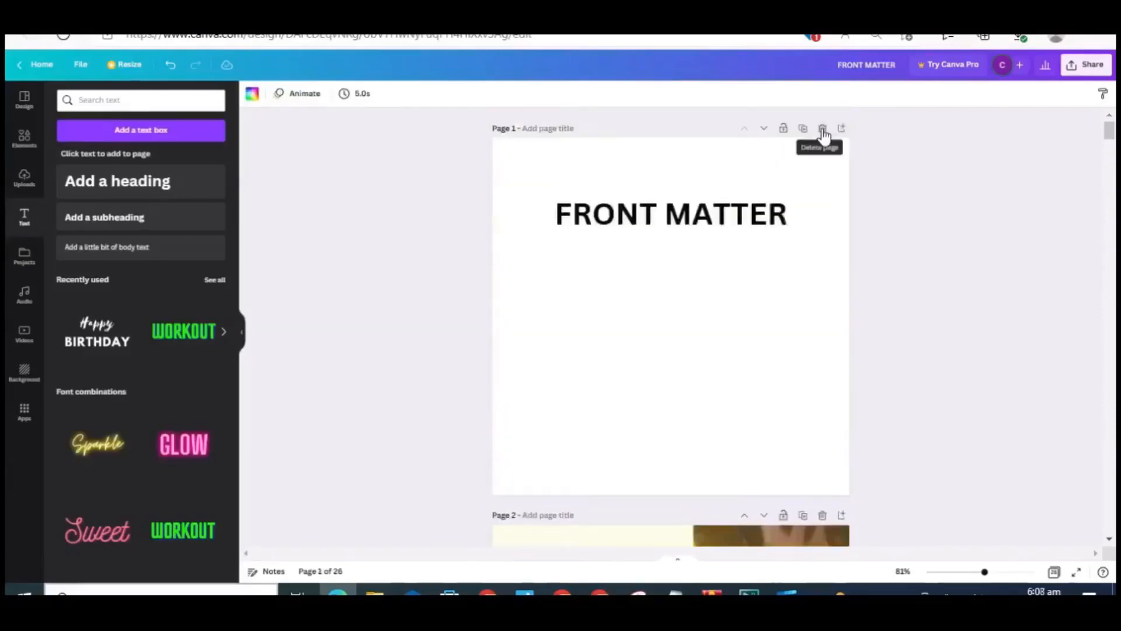
{"action": "left_click", "coordinate": [823, 131]}
{"action": "left_click", "coordinate": [700, 280]}
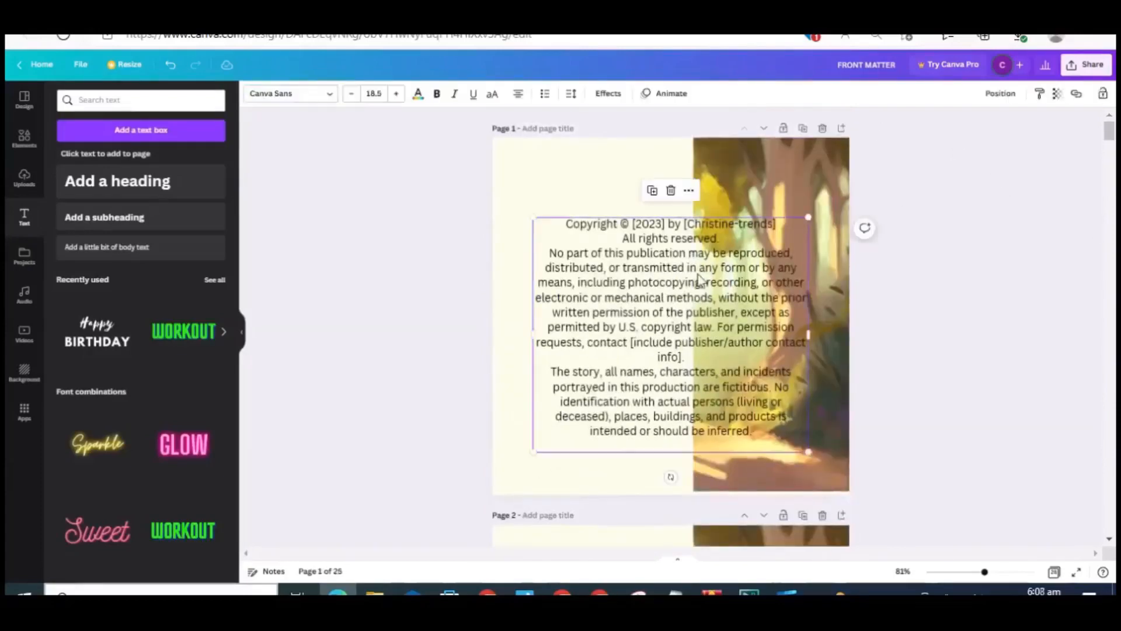
{"action": "left_click", "coordinate": [612, 179]}
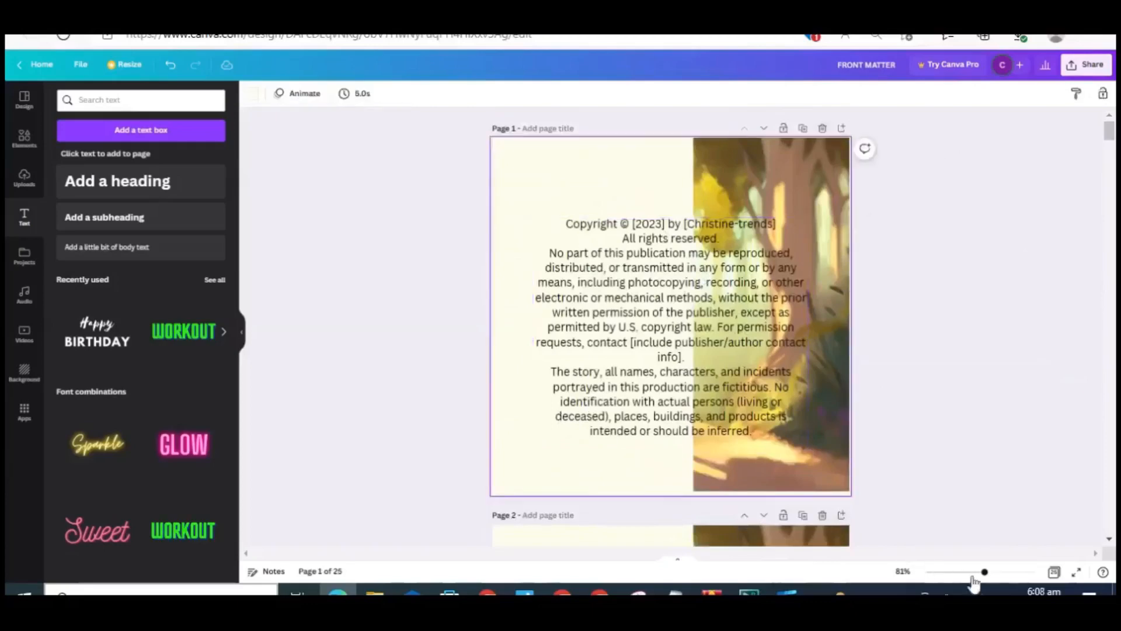
{"action": "left_click_drag", "start_coordinate": [985, 577], "coordinate": [990, 576]}
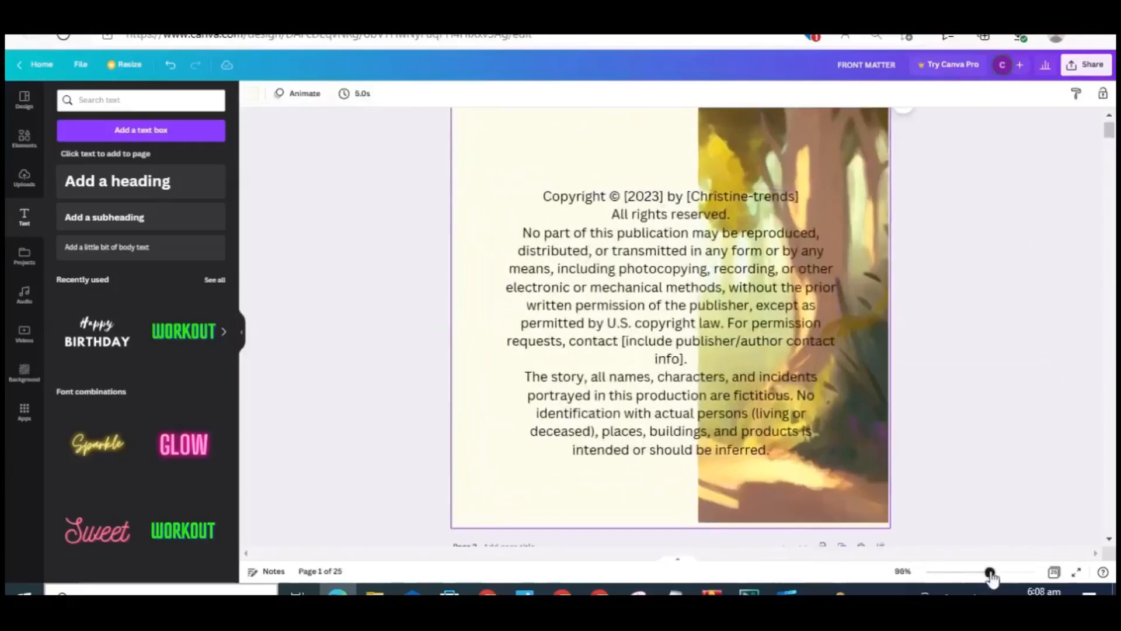
{"action": "left_click_drag", "start_coordinate": [1110, 133], "coordinate": [1111, 127]}
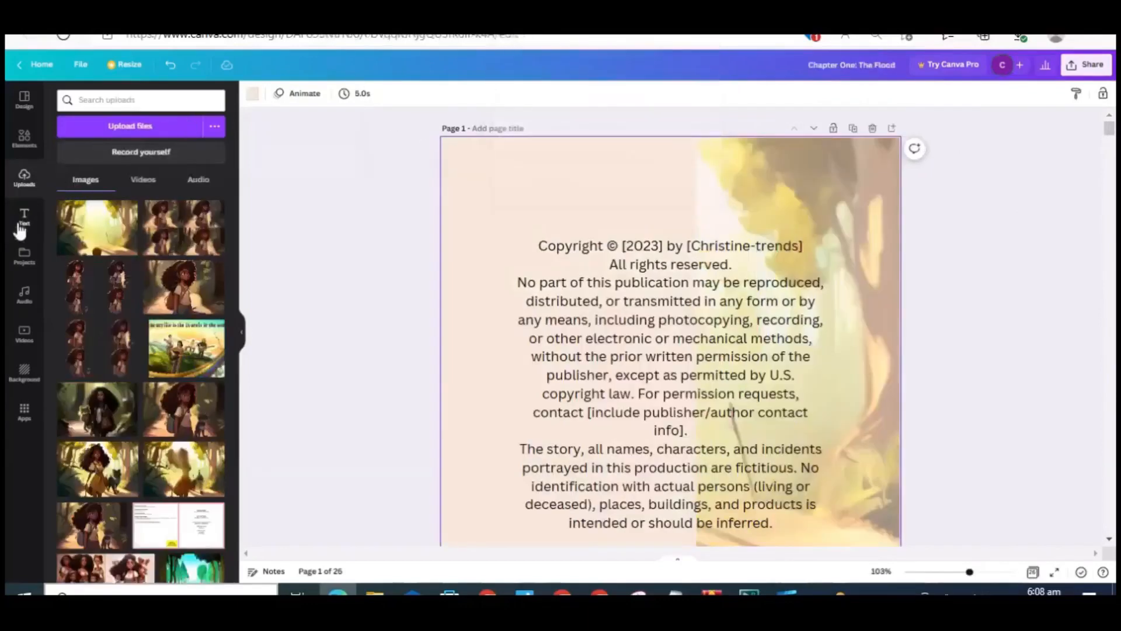
- Add a heading reading "Chapter One: The Flood" to the blank page 5 after the contents page
{"action": "left_click_drag", "start_coordinate": [1111, 133], "coordinate": [1111, 165]}
{"action": "left_click_drag", "start_coordinate": [1109, 160], "coordinate": [1109, 179]}
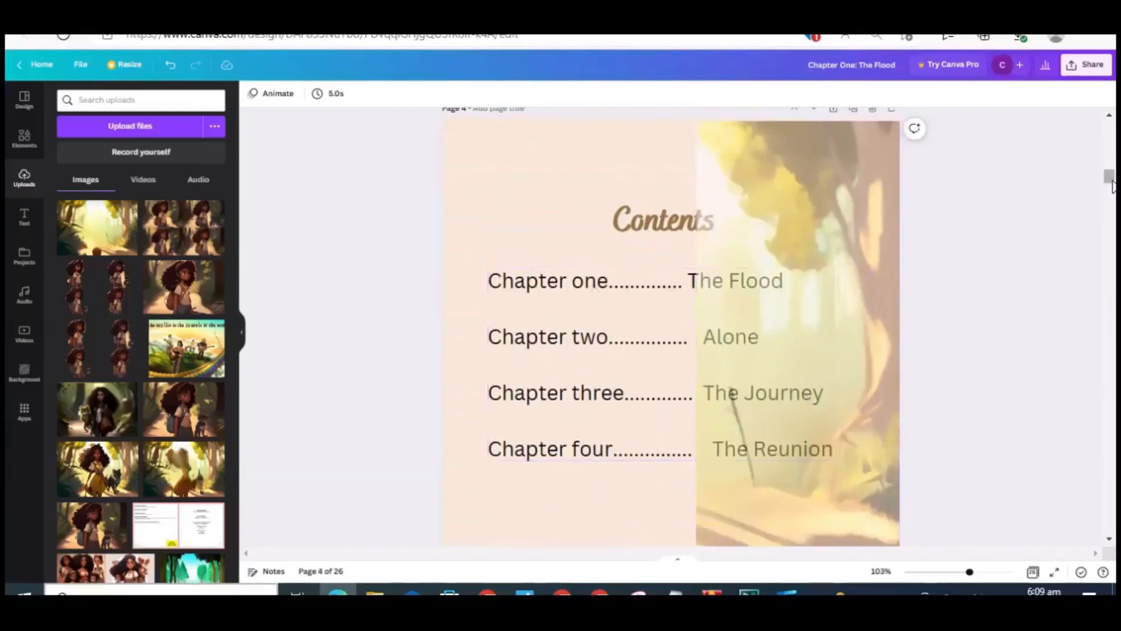
{"action": "left_click_drag", "start_coordinate": [1112, 182], "coordinate": [1112, 194]}
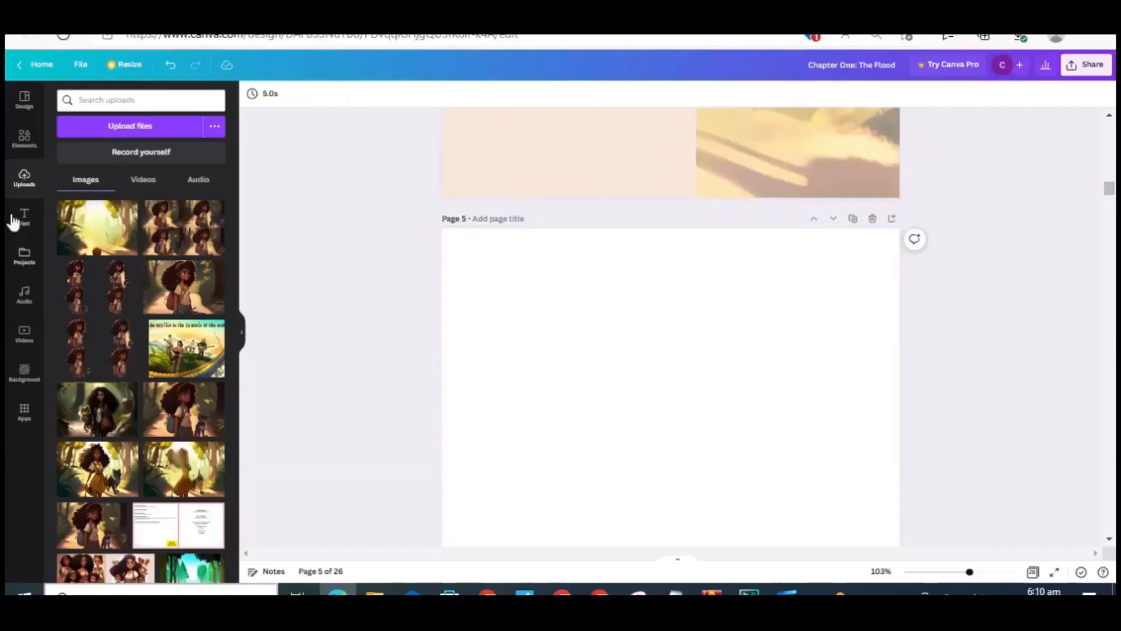
{"action": "left_click", "coordinate": [24, 217]}
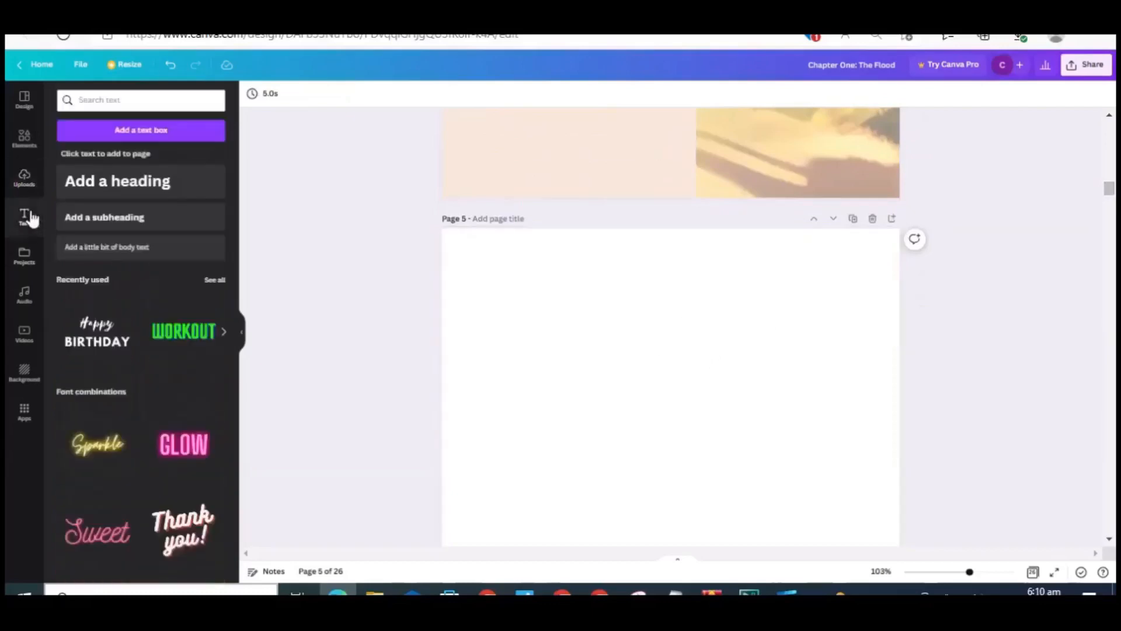
{"action": "left_click", "coordinate": [125, 181]}
{"action": "key", "text": "BackSpace"}
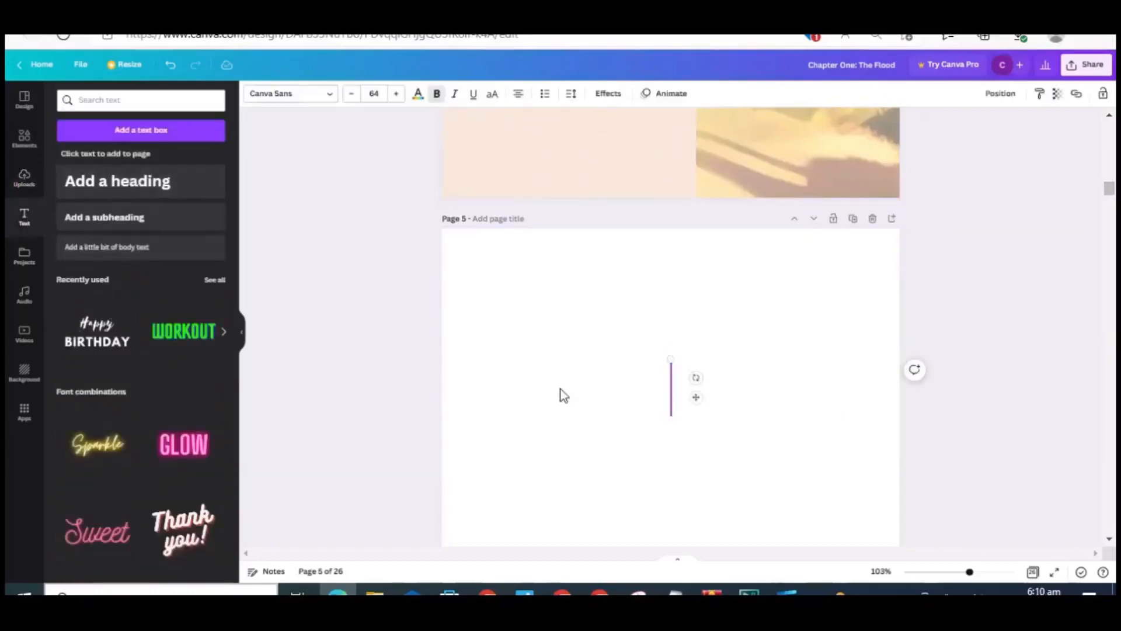
{"action": "type", "text": "Chapter o"}
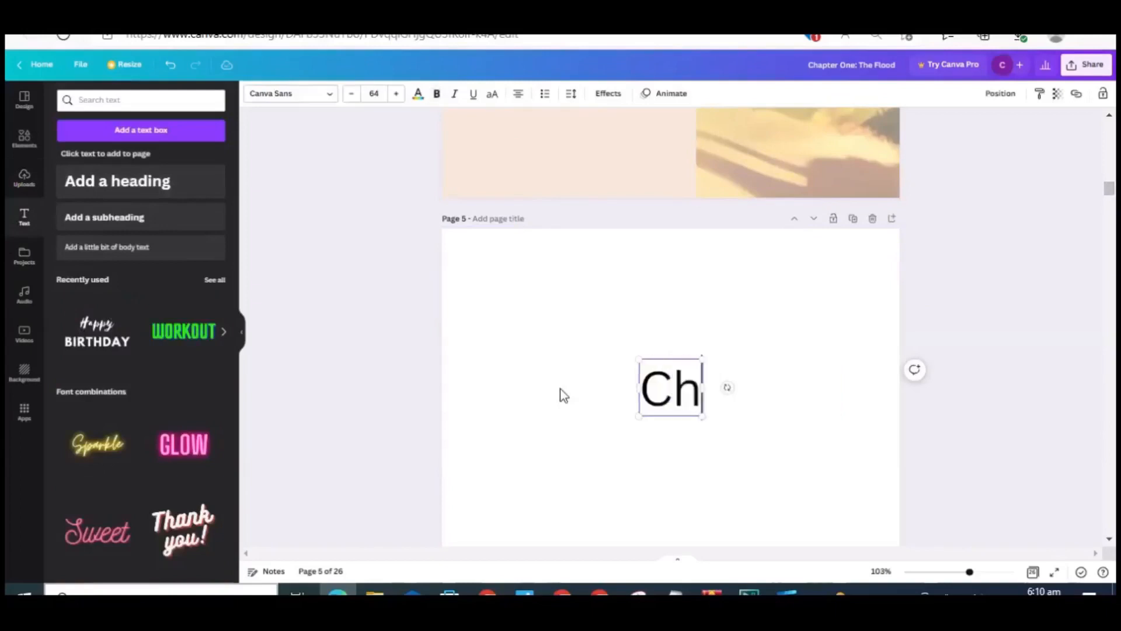
{"action": "type", "text": "ne: The Flood"}
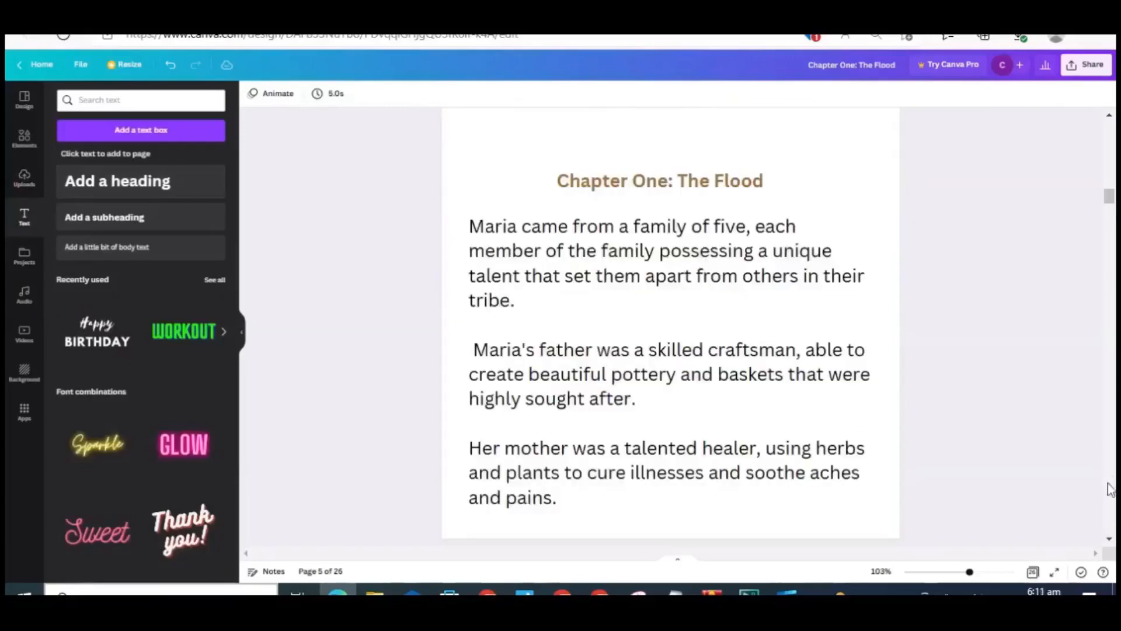
- Move the story text on page 5 slightly down, away from the chapter heading
{"action": "left_click", "coordinate": [673, 373]}
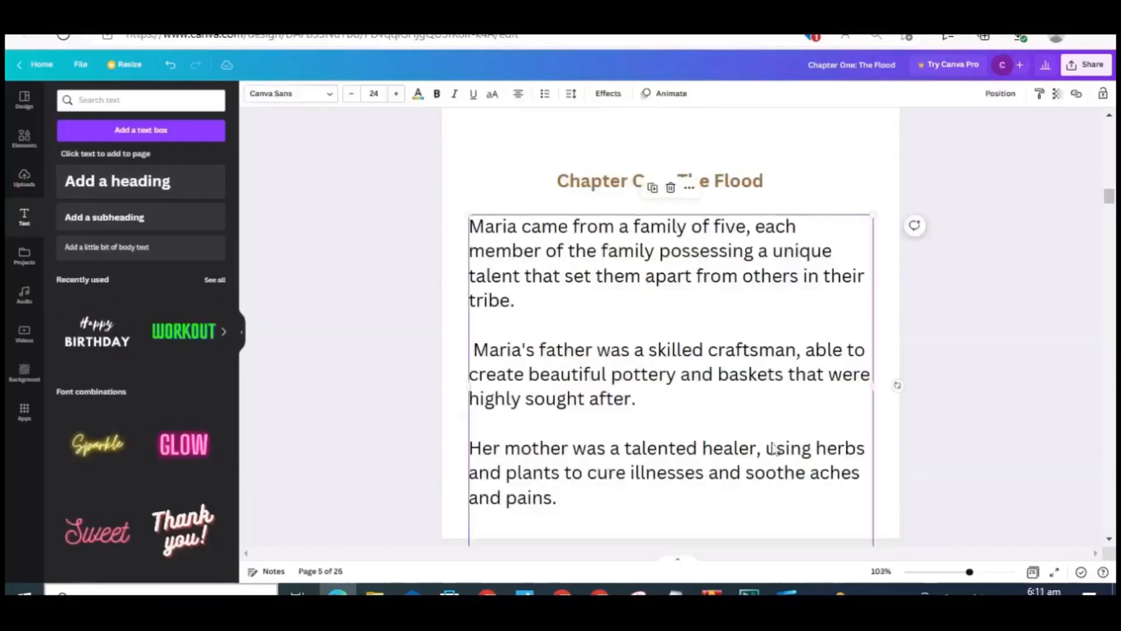
{"action": "mouse_move", "coordinate": [673, 374]}
{"action": "left_mouse_down"}
{"action": "mouse_move", "coordinate": [679, 358]}
{"action": "mouse_move", "coordinate": [674, 366]}
{"action": "left_mouse_up"}
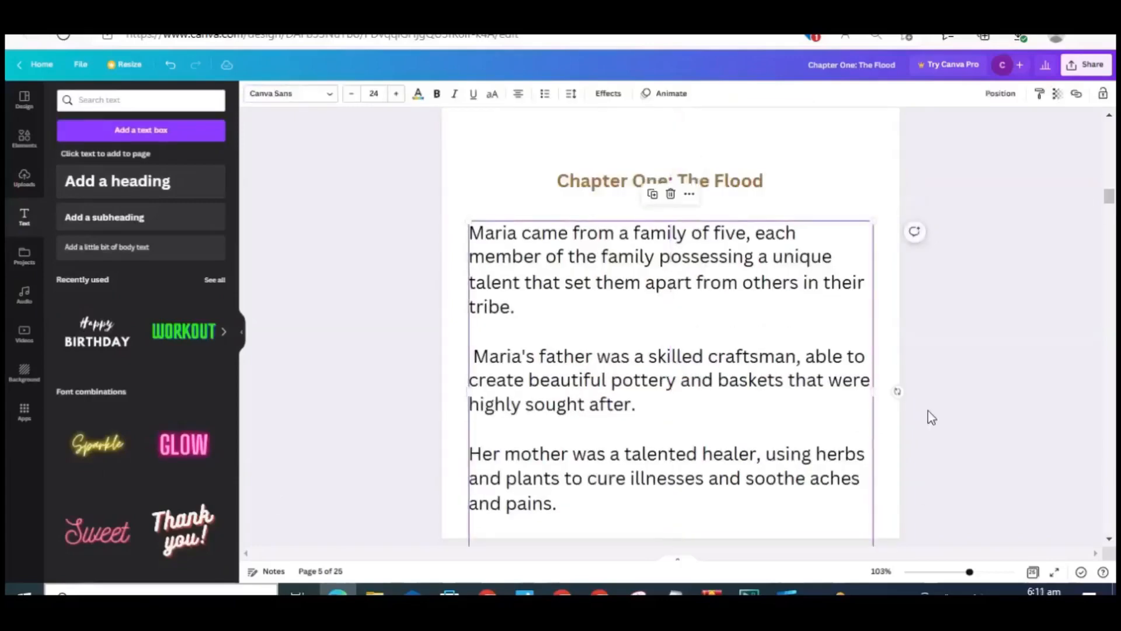
{"action": "left_click", "coordinate": [1025, 439]}
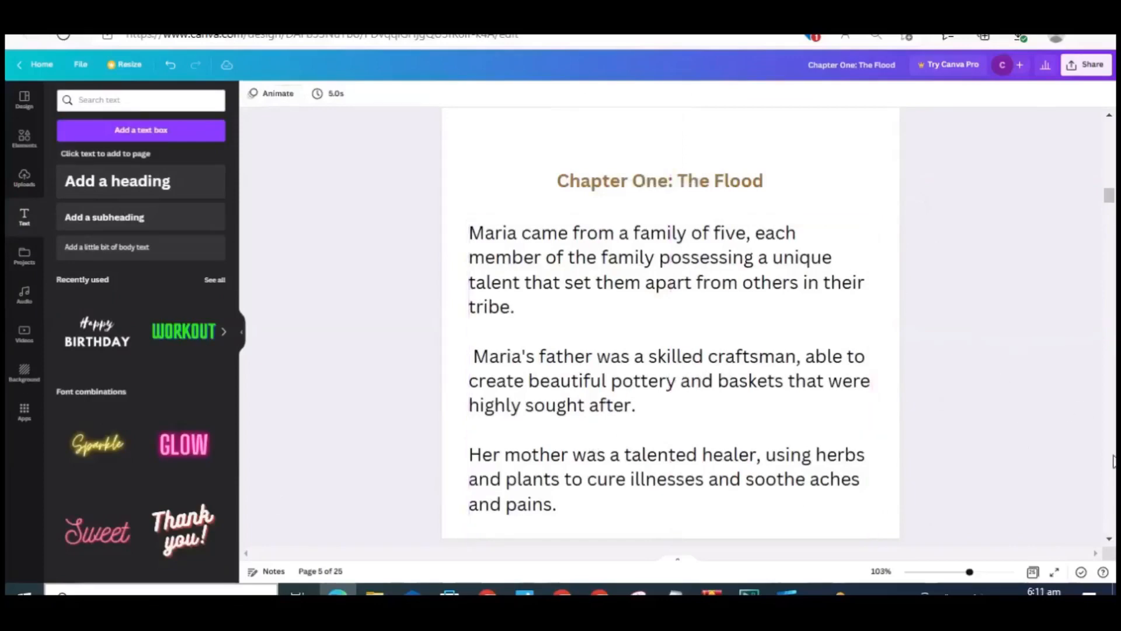
- Review the Chapter One story pages and their illustrations from page 5 through page 8
{"action": "scroll", "coordinate": [930, 471], "scroll_direction": "down", "scroll_amount": 10}
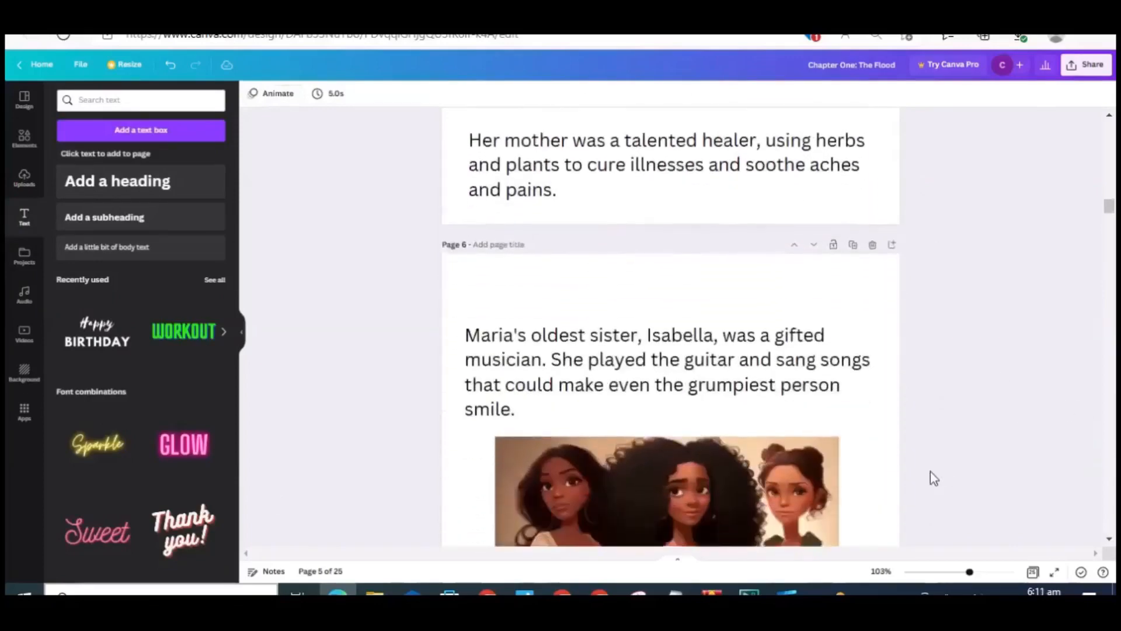
{"action": "scroll", "coordinate": [931, 473], "scroll_direction": "down", "scroll_amount": 7}
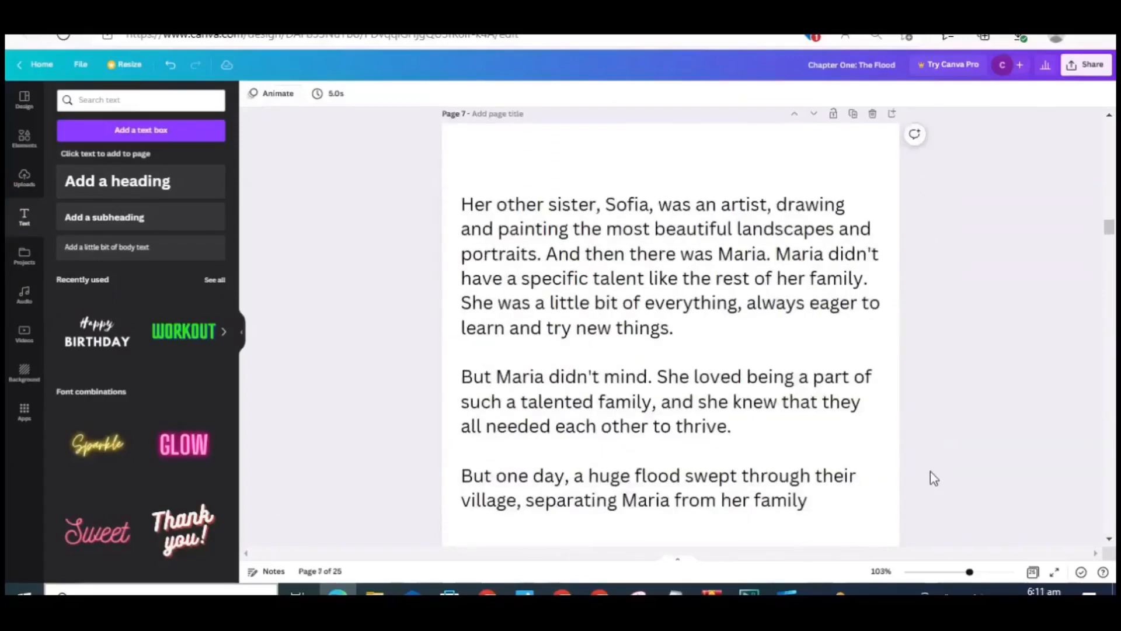
{"action": "scroll", "coordinate": [930, 471], "scroll_direction": "down", "scroll_amount": 6}
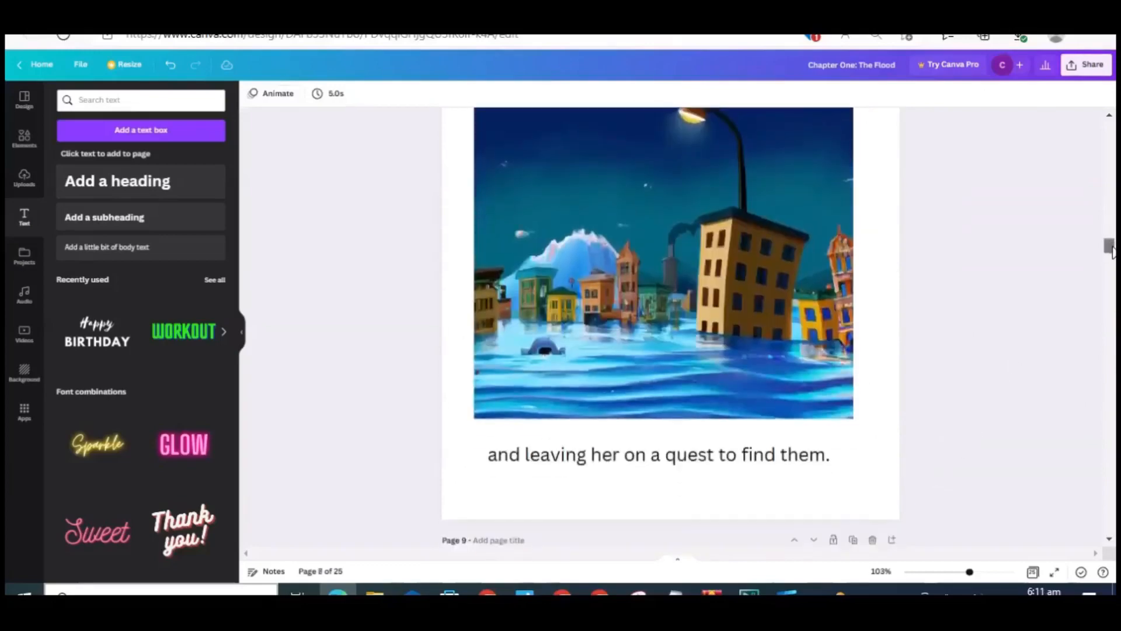
{"action": "left_click_drag", "start_coordinate": [1110, 248], "coordinate": [1108, 200]}
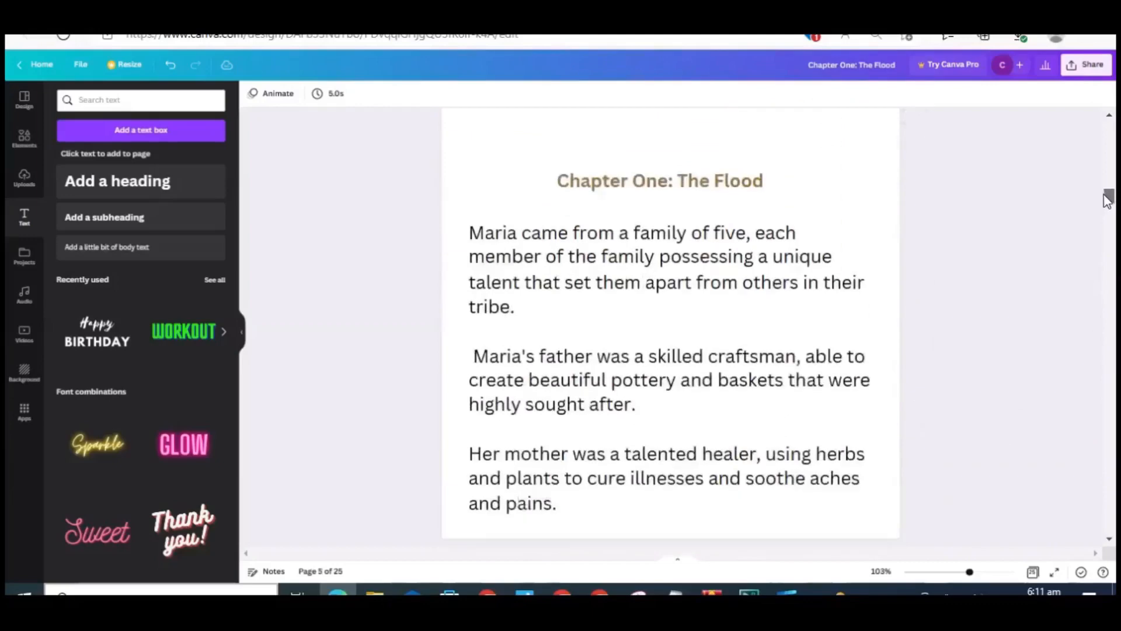
- Place the uploaded paperback cover template on page 5, move it to the page's upper-left corner and crop it to about 3.3 in wide
{"action": "left_click", "coordinate": [648, 320]}
{"action": "left_click", "coordinate": [22, 178]}
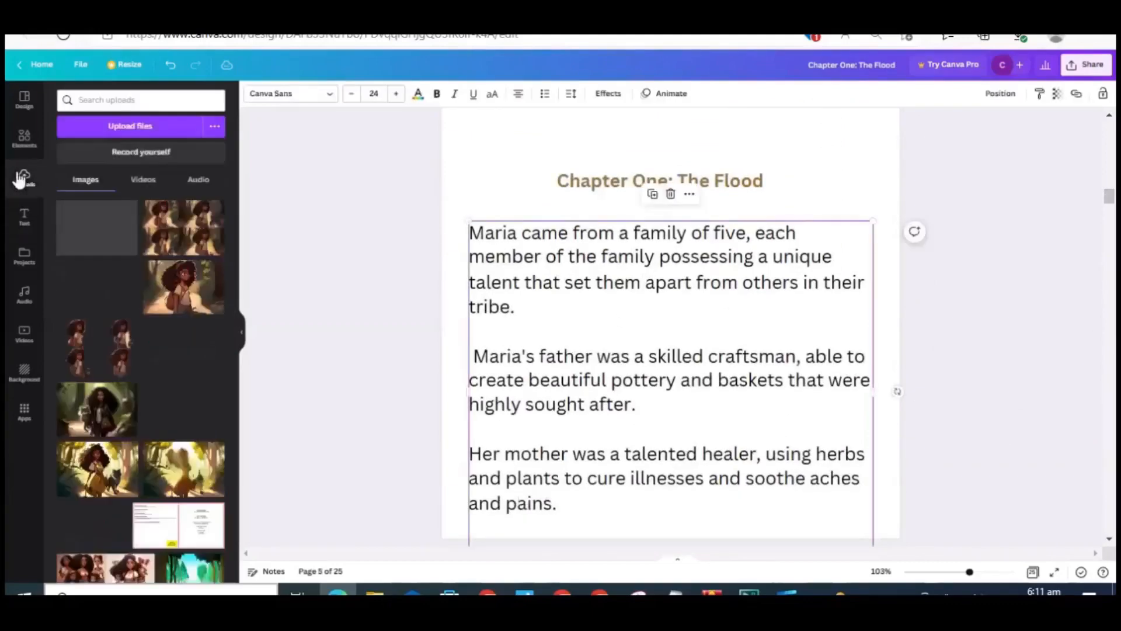
{"action": "left_click", "coordinate": [200, 519]}
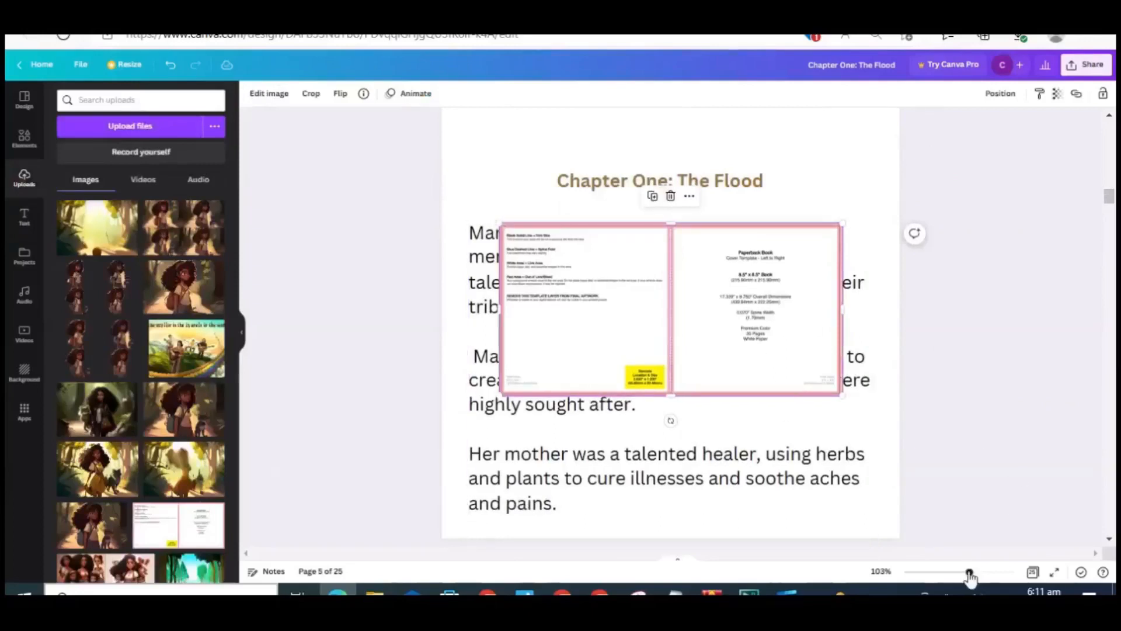
{"action": "left_click_drag", "start_coordinate": [970, 577], "coordinate": [966, 573]}
{"action": "left_click_drag", "start_coordinate": [657, 295], "coordinate": [639, 193]}
{"action": "left_click_drag", "start_coordinate": [769, 194], "coordinate": [625, 201]}
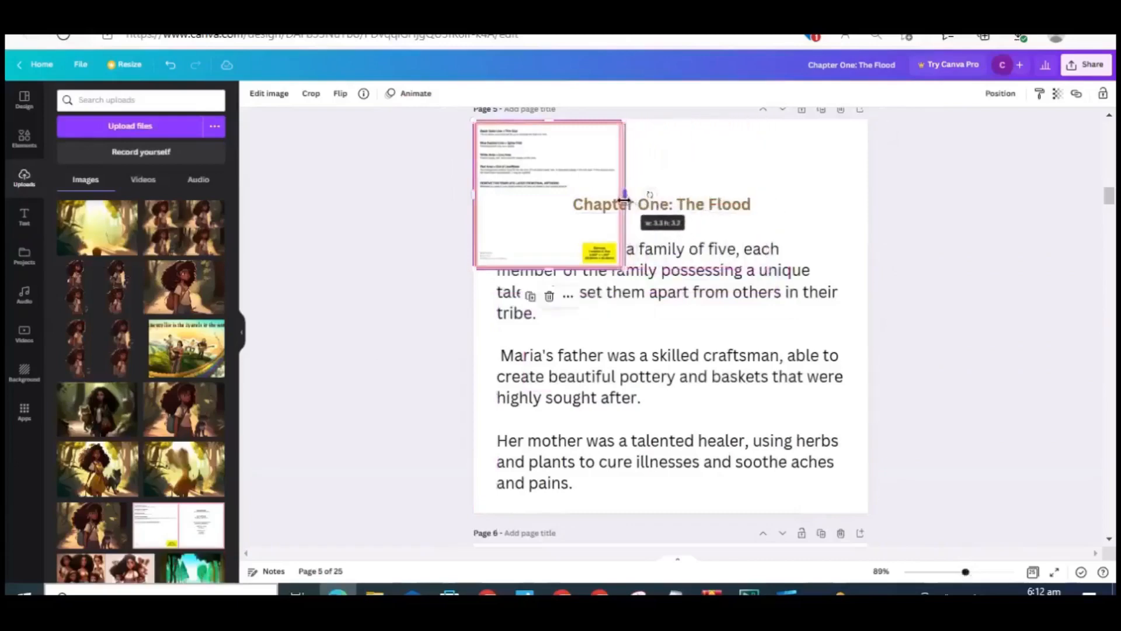
- Enlarge the cover template to about 8.5 × 8.5 in so it covers page 5, and set its transparency to 33
{"action": "left_click_drag", "start_coordinate": [622, 267], "coordinate": [869, 505]}
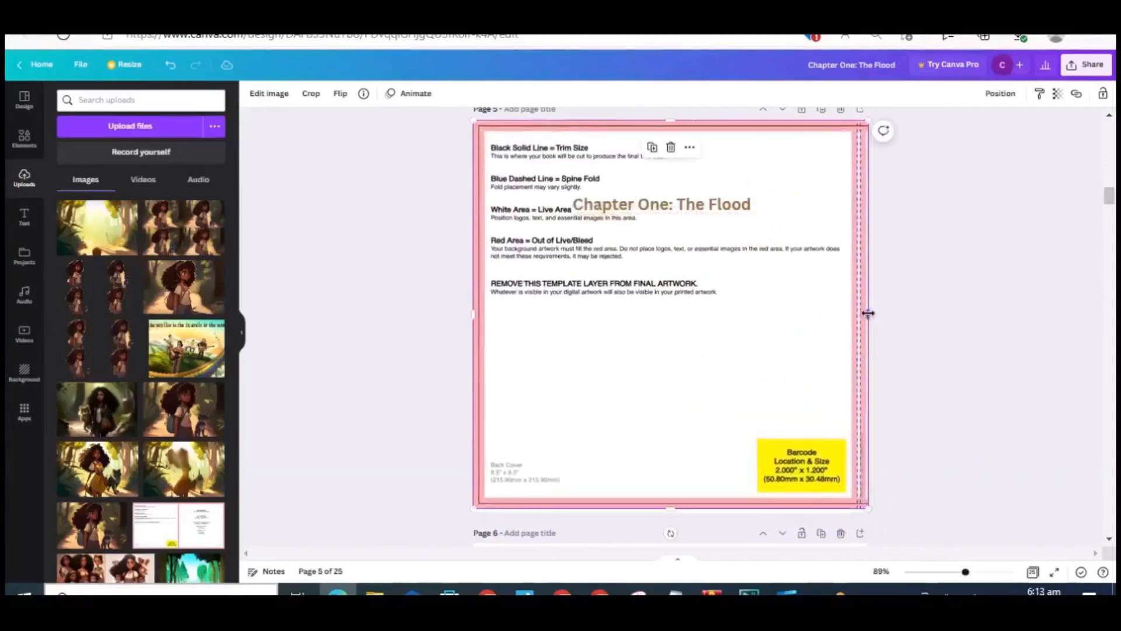
{"action": "left_click_drag", "start_coordinate": [868, 313], "coordinate": [863, 313]}
{"action": "left_click_drag", "start_coordinate": [864, 508], "coordinate": [868, 512]}
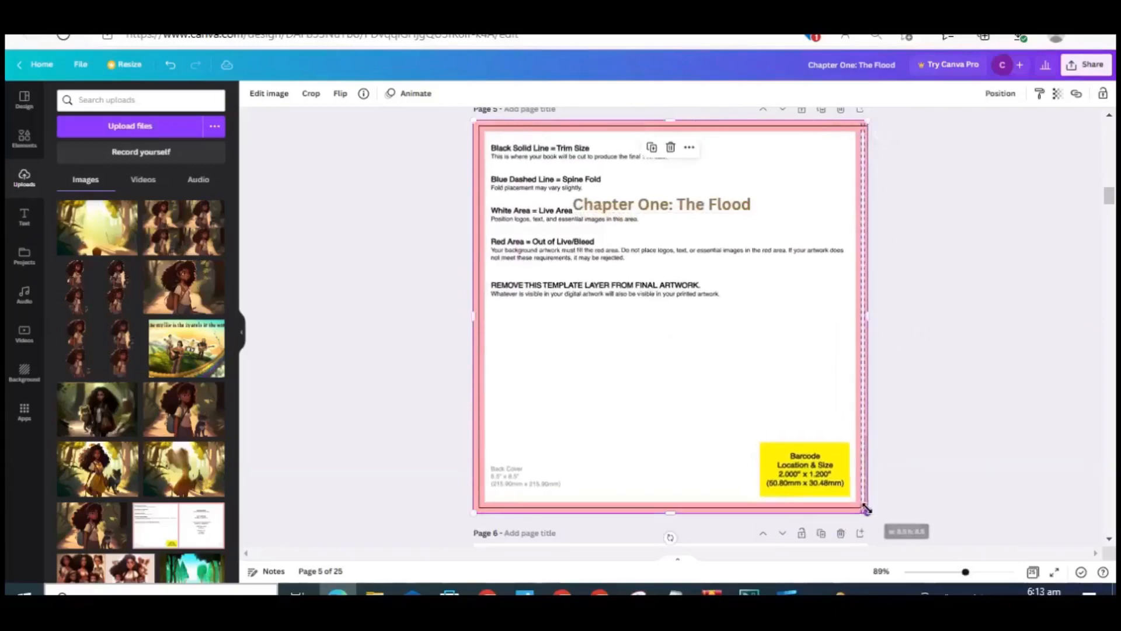
{"action": "left_click", "coordinate": [1058, 96]}
{"action": "left_click_drag", "start_coordinate": [1058, 141], "coordinate": [991, 150]}
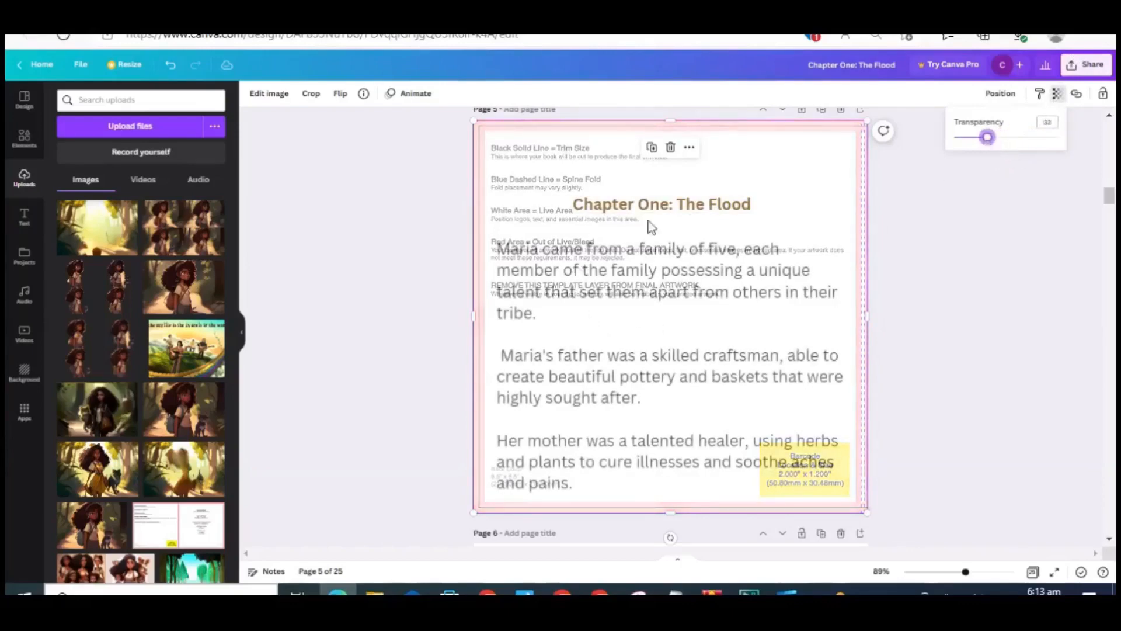
{"action": "left_click", "coordinate": [994, 230]}
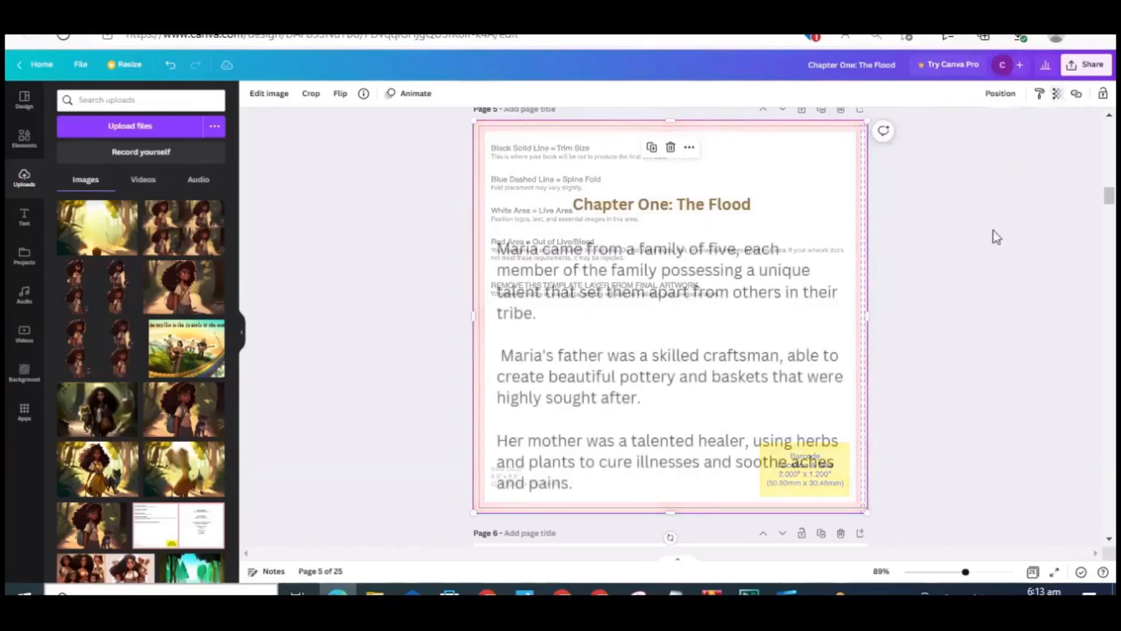
- Move the faded cover template from page 5 onto page 6 to check that page's margins, and delete the template
{"action": "scroll", "coordinate": [1111, 199], "scroll_direction": "down", "scroll_amount": 4}
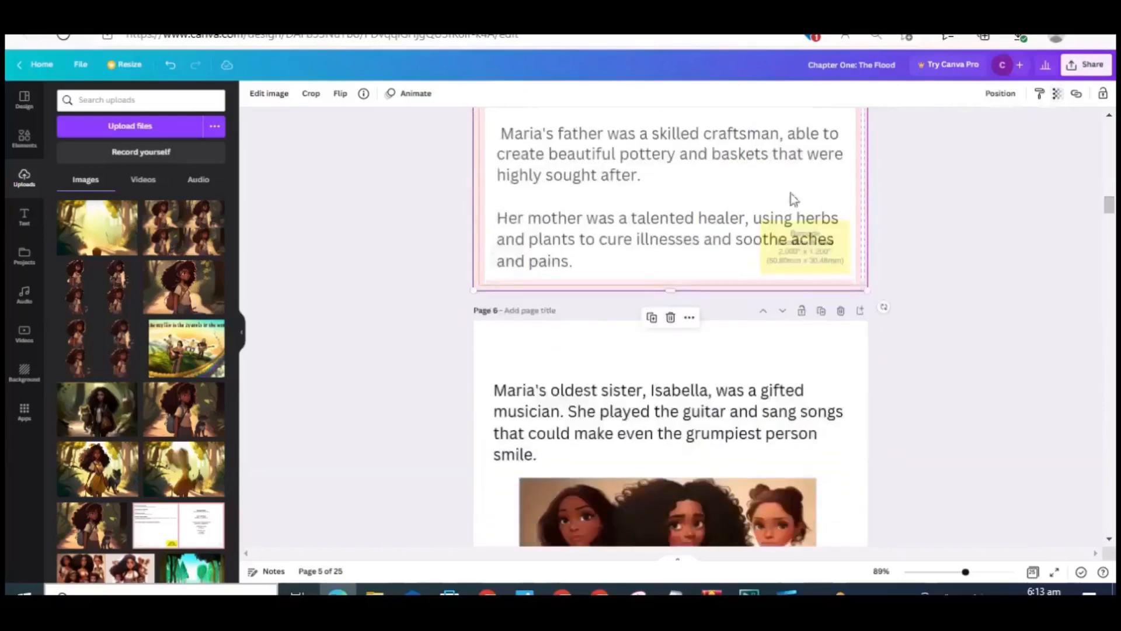
{"action": "left_click_drag", "start_coordinate": [761, 192], "coordinate": [761, 622]}
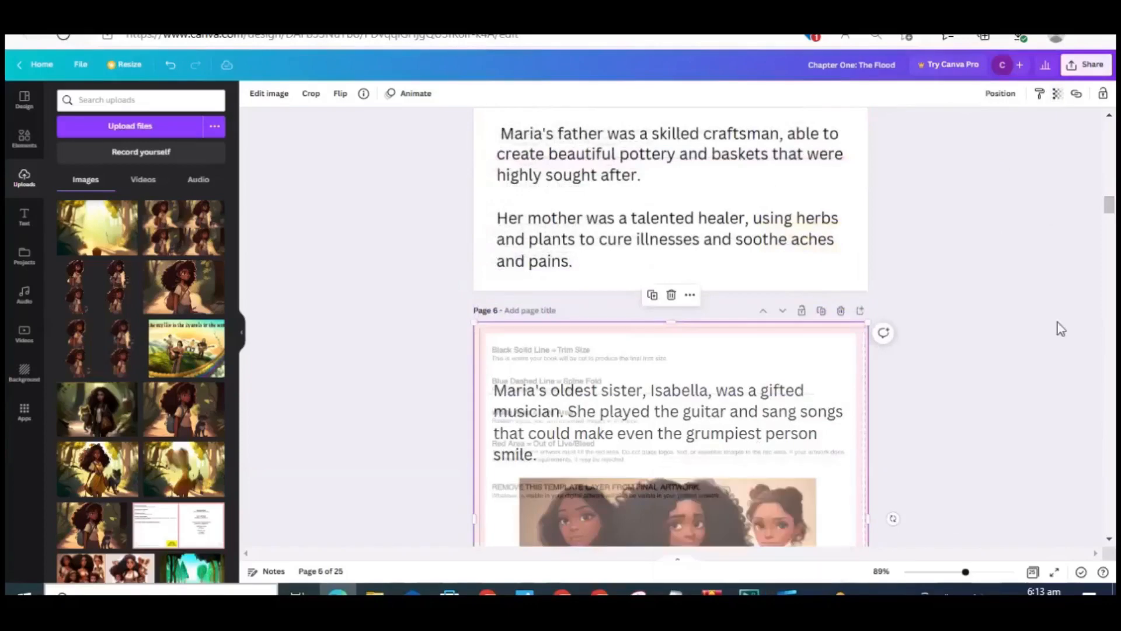
{"action": "scroll", "coordinate": [1111, 210], "scroll_direction": "down", "scroll_amount": 3}
{"action": "left_click_drag", "start_coordinate": [1115, 211], "coordinate": [1113, 212]}
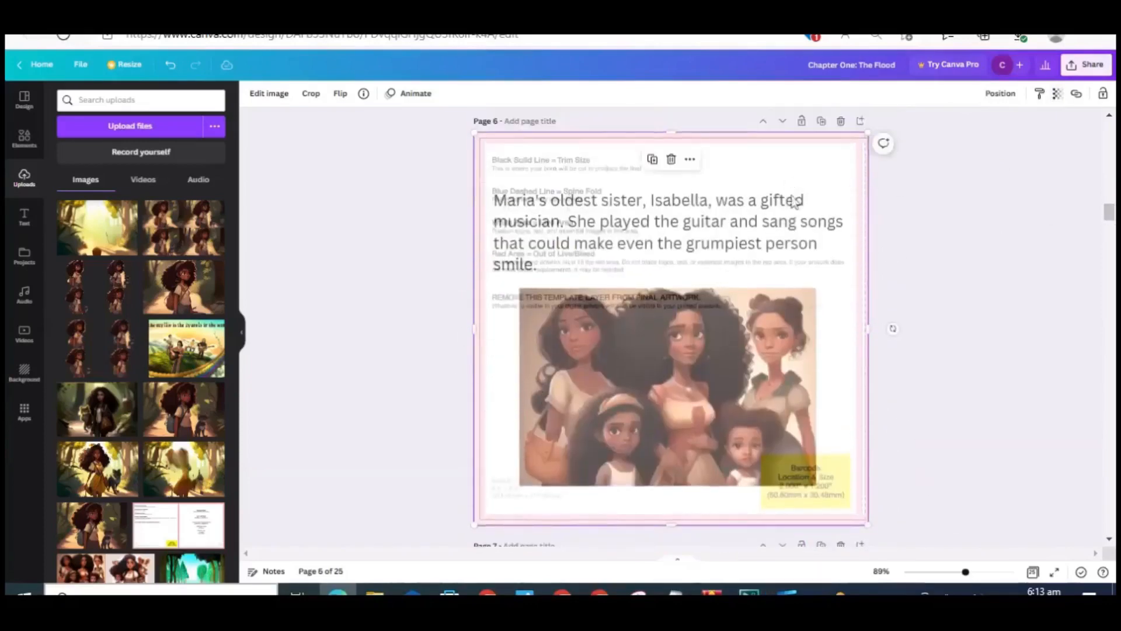
{"action": "left_click_drag", "start_coordinate": [793, 201], "coordinate": [768, 181]}
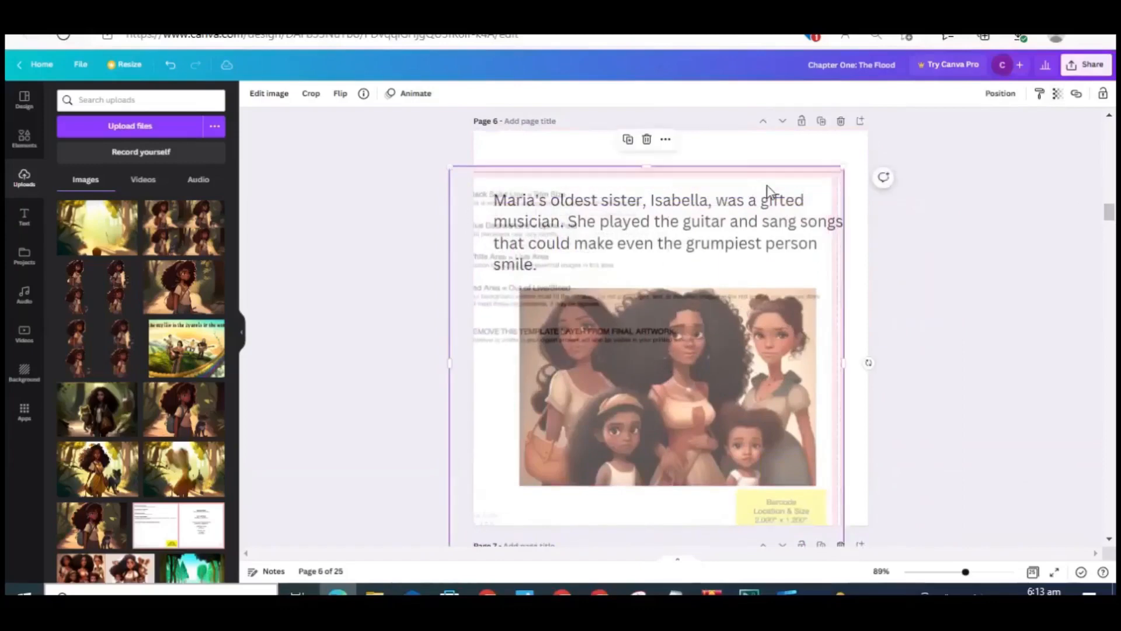
{"action": "left_click", "coordinate": [647, 140]}
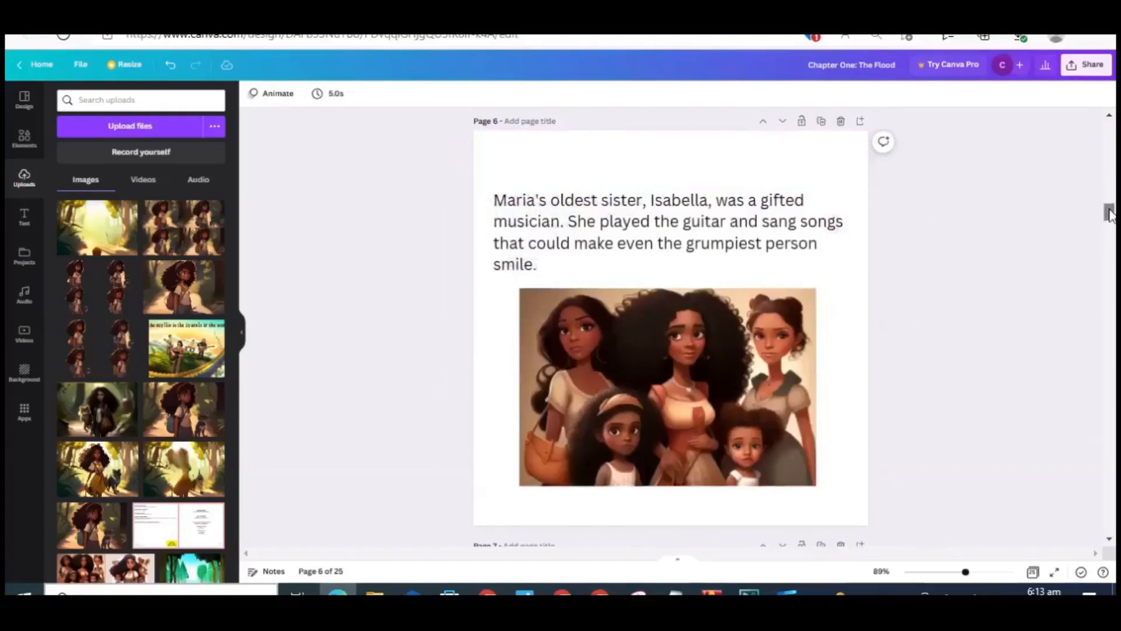
- Add a heading reading "back matter" to page 21, after the page marked "THE END"
{"action": "left_click_drag", "start_coordinate": [1110, 213], "coordinate": [1110, 444]}
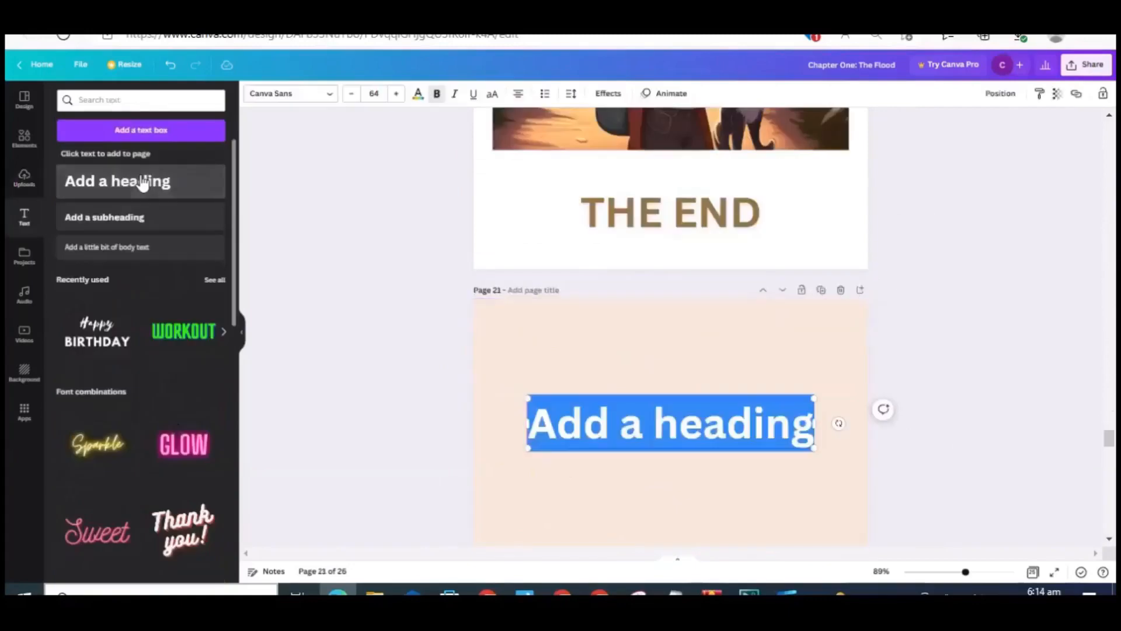
{"action": "key", "text": "BackSpace"}
{"action": "type", "text": "back matter"}
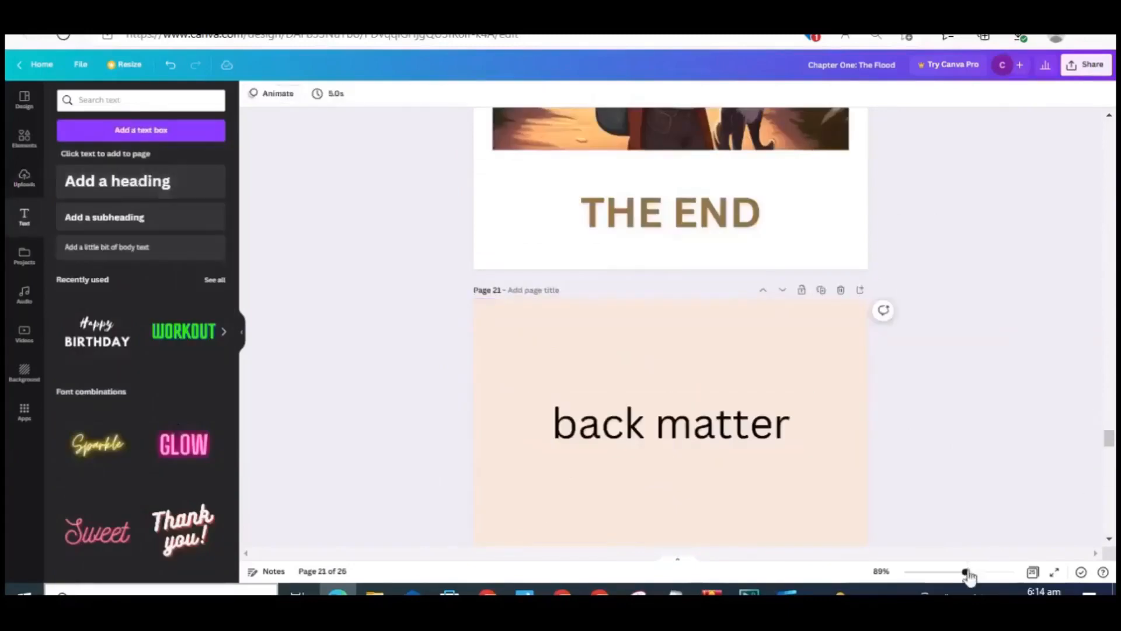
{"action": "left_click_drag", "start_coordinate": [967, 573], "coordinate": [973, 573]}
{"action": "left_click_drag", "start_coordinate": [1109, 433], "coordinate": [1108, 446]}
{"action": "left_click_drag", "start_coordinate": [689, 295], "coordinate": [686, 274]}
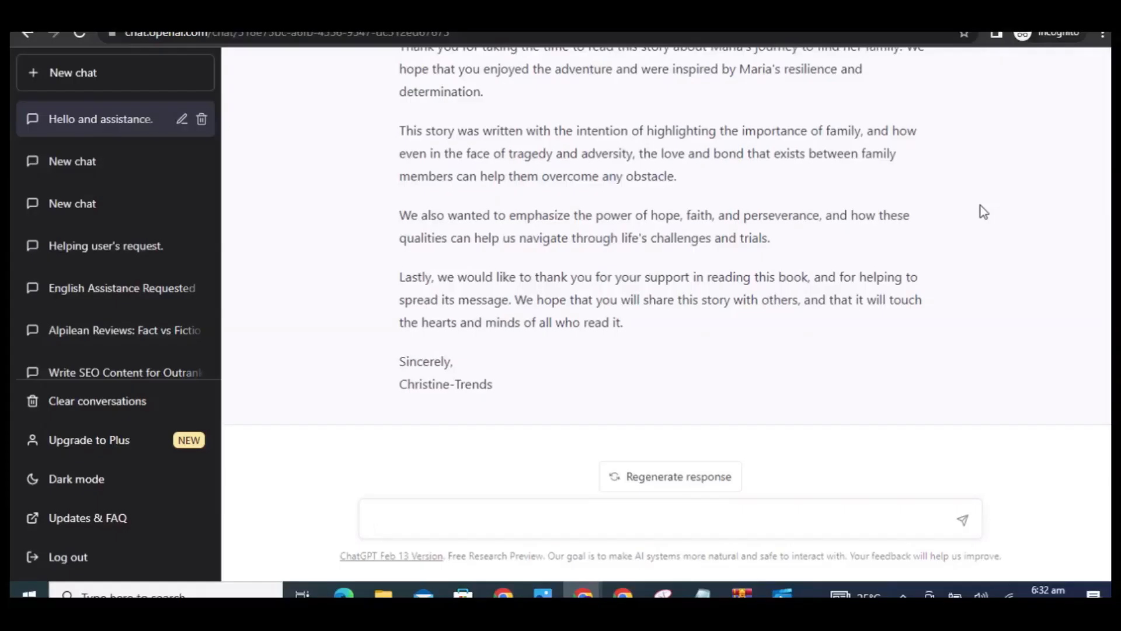
- In ChatGPT, review the glossary, about-the-author and afterword responses, and select the afterword text starting from "Dear reader,"
{"action": "scroll", "coordinate": [980, 205], "scroll_direction": "up", "scroll_amount": 3}
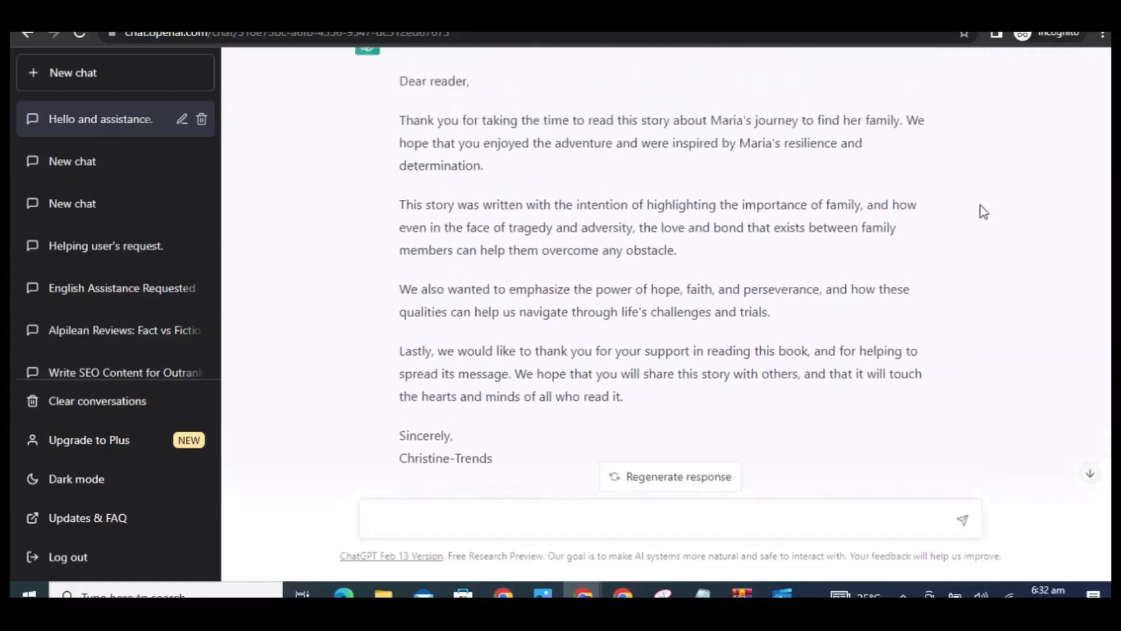
{"action": "scroll", "coordinate": [980, 205], "scroll_direction": "up", "scroll_amount": 5}
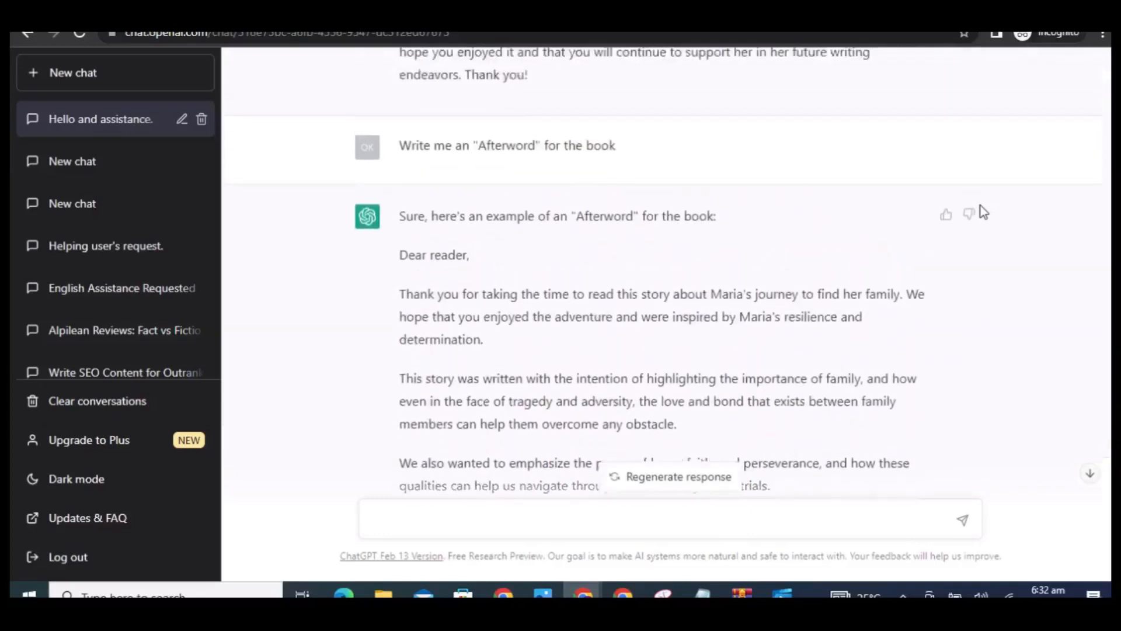
{"action": "scroll", "coordinate": [980, 205], "scroll_direction": "up", "scroll_amount": 4}
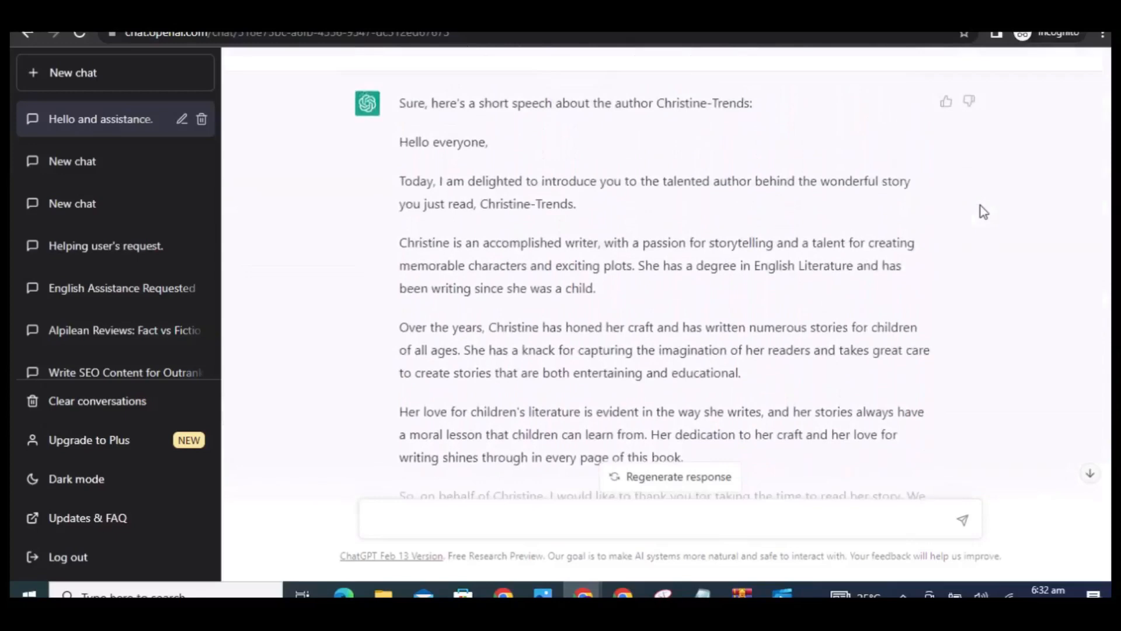
{"action": "scroll", "coordinate": [980, 206], "scroll_direction": "up", "scroll_amount": 3}
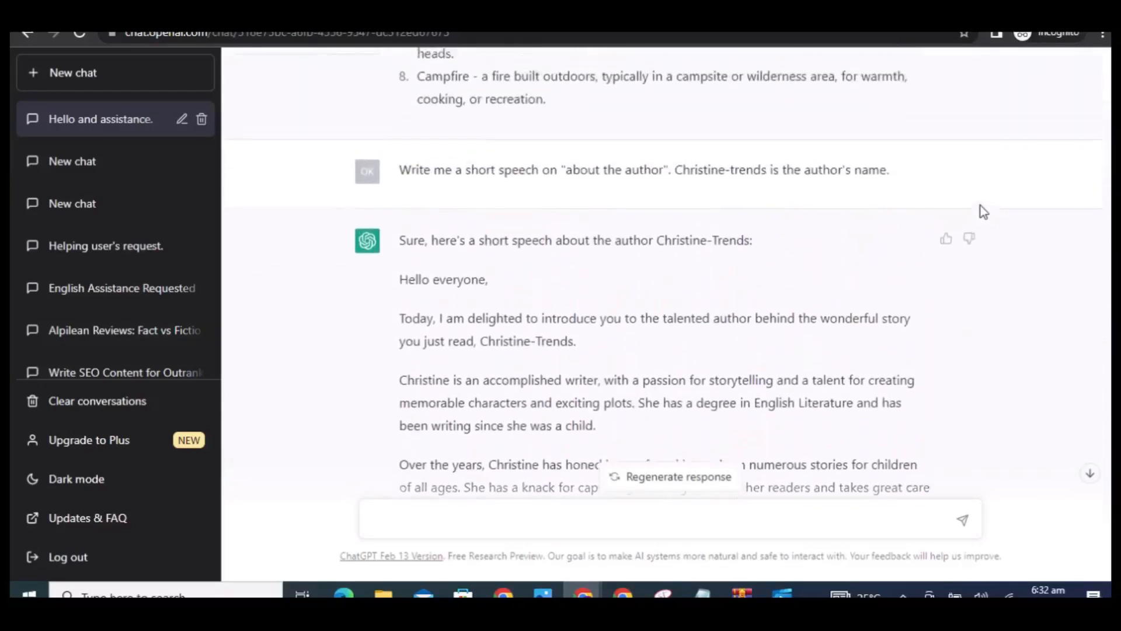
{"action": "scroll", "coordinate": [980, 206], "scroll_direction": "up", "scroll_amount": 6}
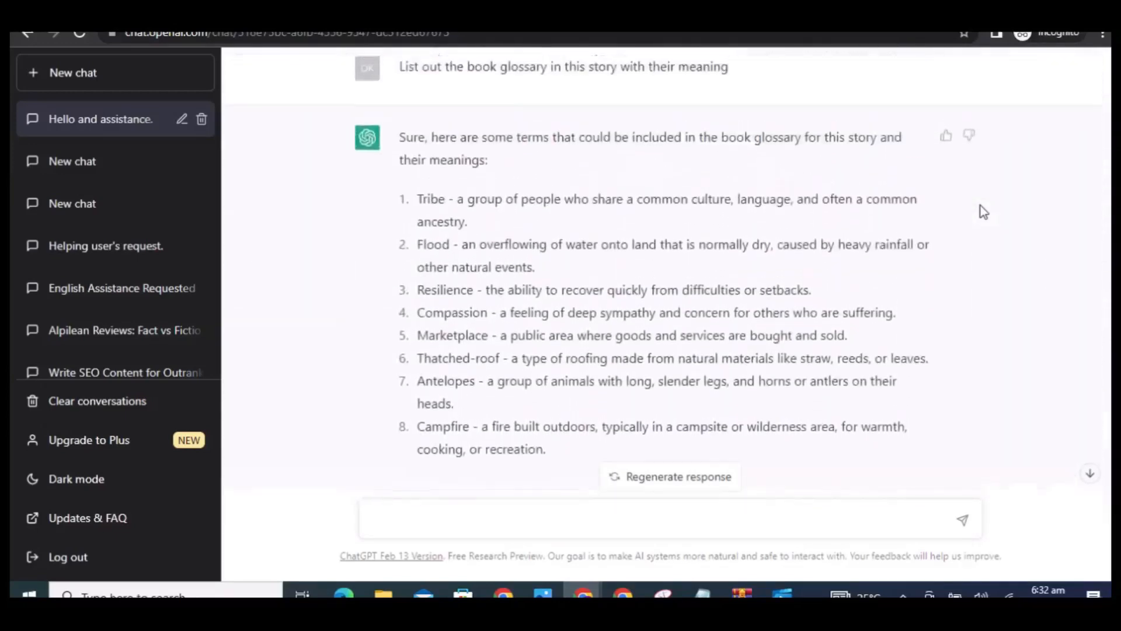
{"action": "scroll", "coordinate": [980, 206], "scroll_direction": "up", "scroll_amount": 1}
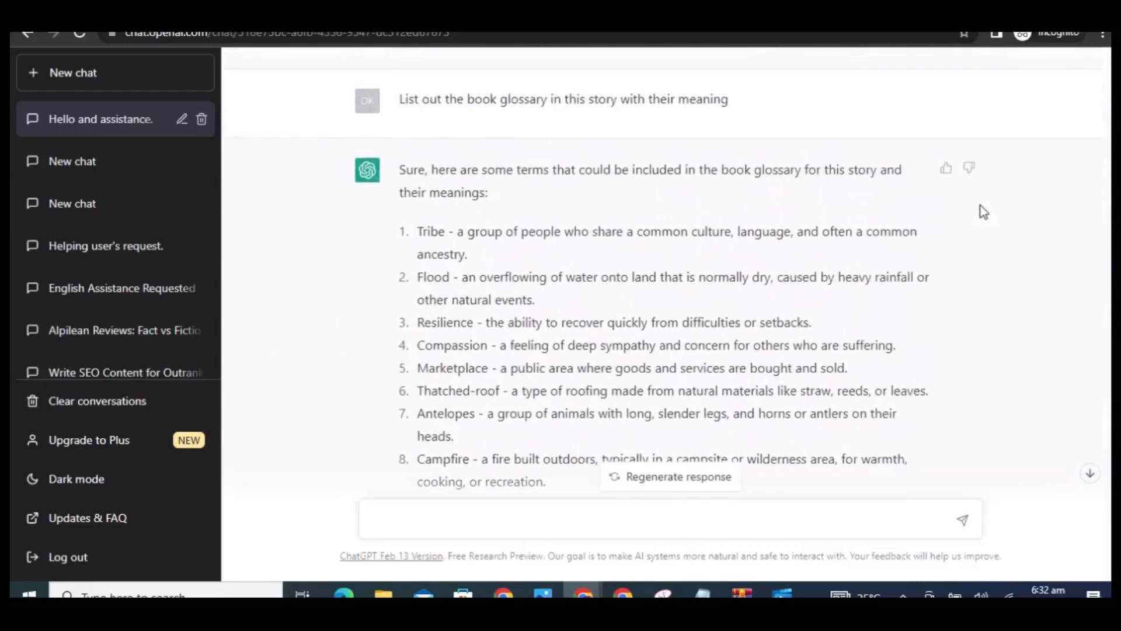
{"action": "scroll", "coordinate": [980, 208], "scroll_direction": "down", "scroll_amount": 1}
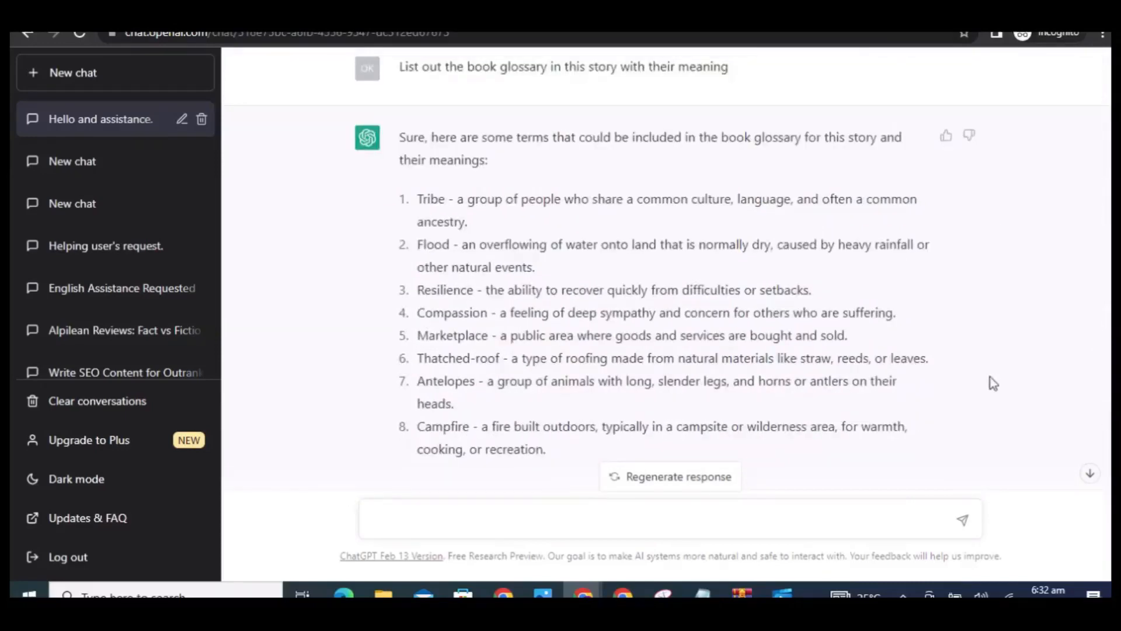
{"action": "scroll", "coordinate": [990, 376], "scroll_direction": "down", "scroll_amount": 8}
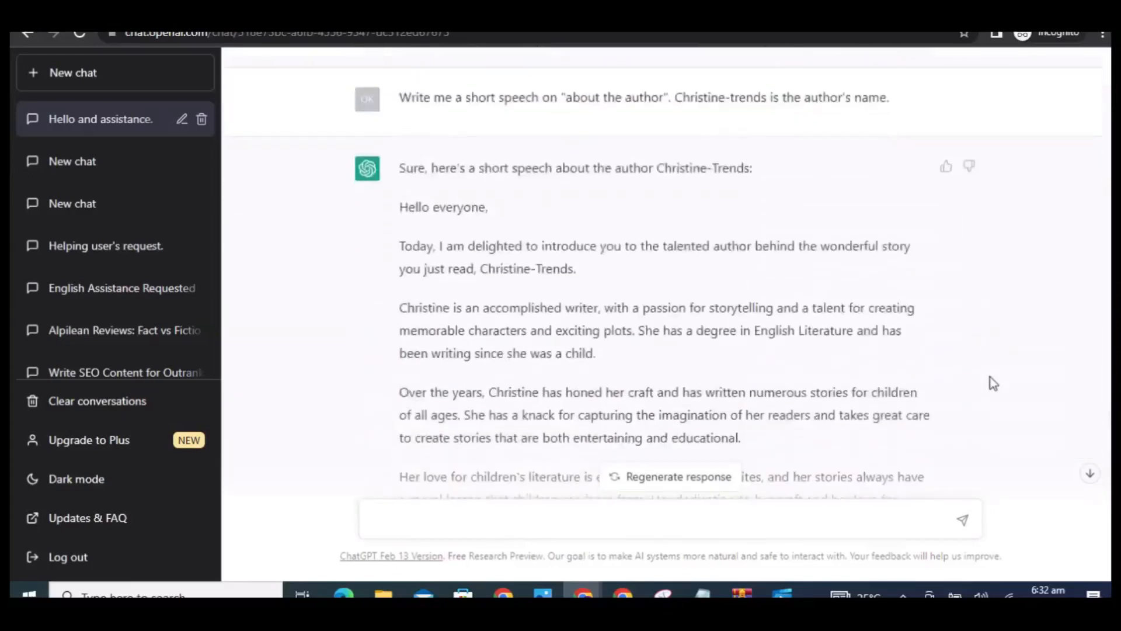
{"action": "scroll", "coordinate": [993, 383], "scroll_direction": "down", "scroll_amount": 6}
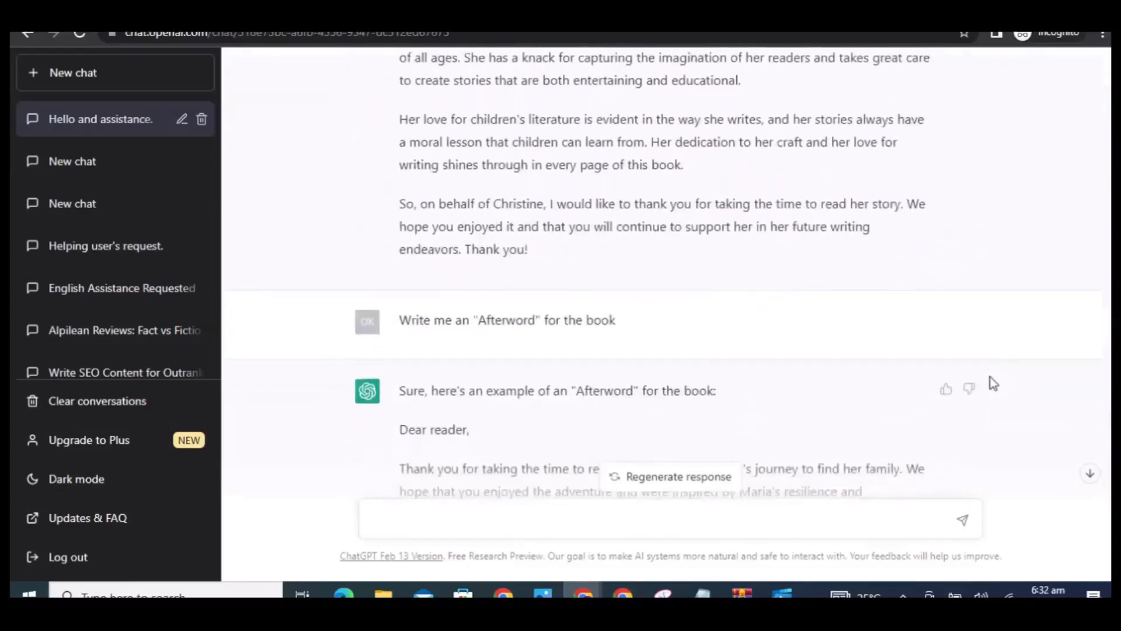
{"action": "scroll", "coordinate": [993, 383], "scroll_direction": "down", "scroll_amount": 3}
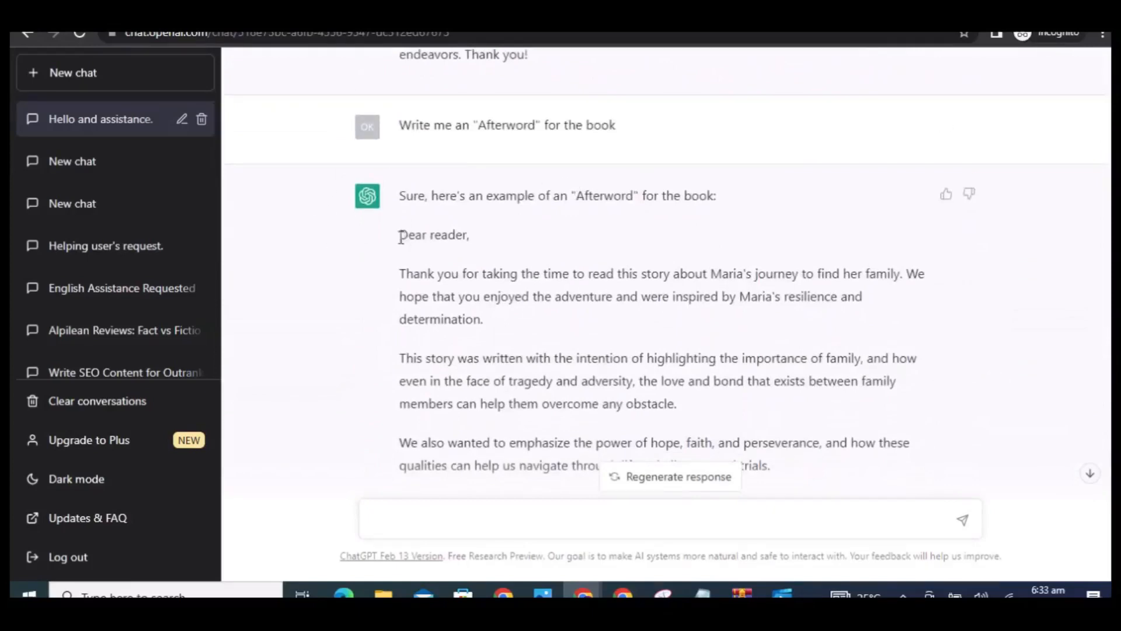
{"action": "left_click_drag", "start_coordinate": [399, 231], "coordinate": [787, 562]}
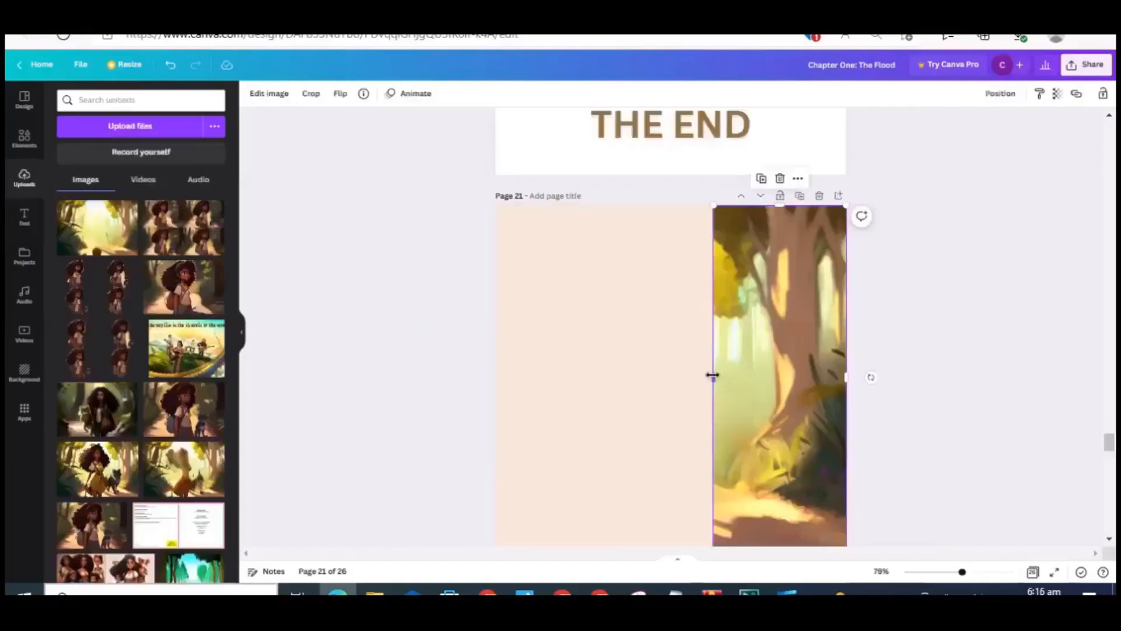
- In Canva, widen the forest picture on page 21 slightly and add a bold heading reading "Afterword" to that page
{"action": "left_click_drag", "start_coordinate": [712, 376], "coordinate": [705, 375]}
{"action": "left_click", "coordinate": [605, 396]}
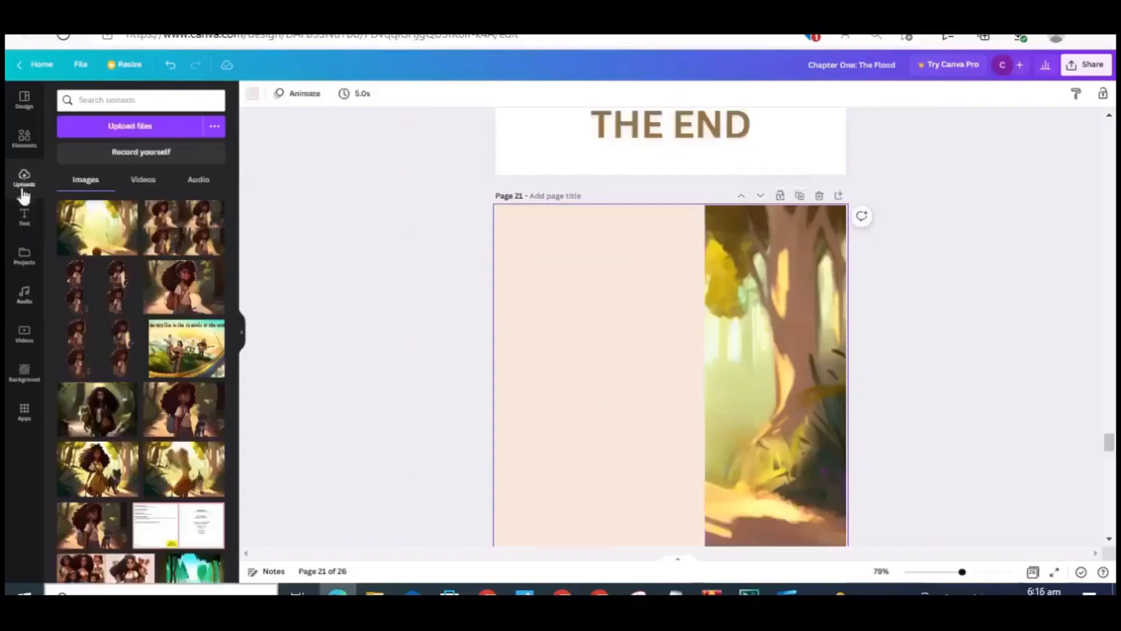
{"action": "left_click", "coordinate": [24, 216]}
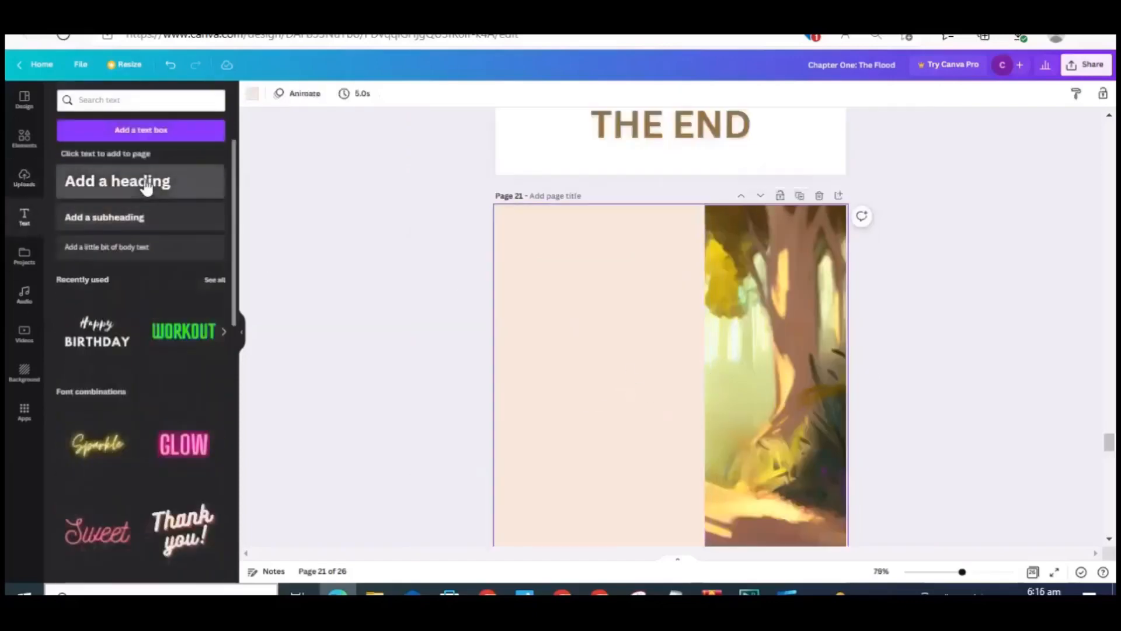
{"action": "left_click", "coordinate": [146, 186]}
{"action": "key", "text": "BackSpace"}
{"action": "type", "text": "a"}
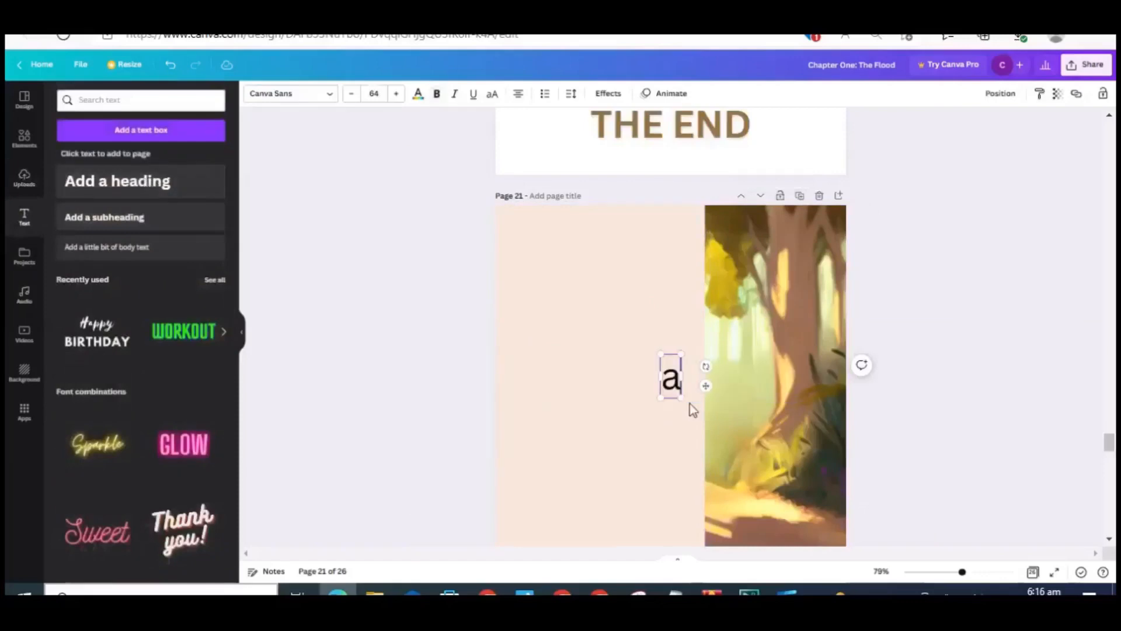
{"action": "key", "text": "BackSpace"}
{"action": "key", "text": "ctrl+b"}
{"action": "type", "text": "Afterword"}
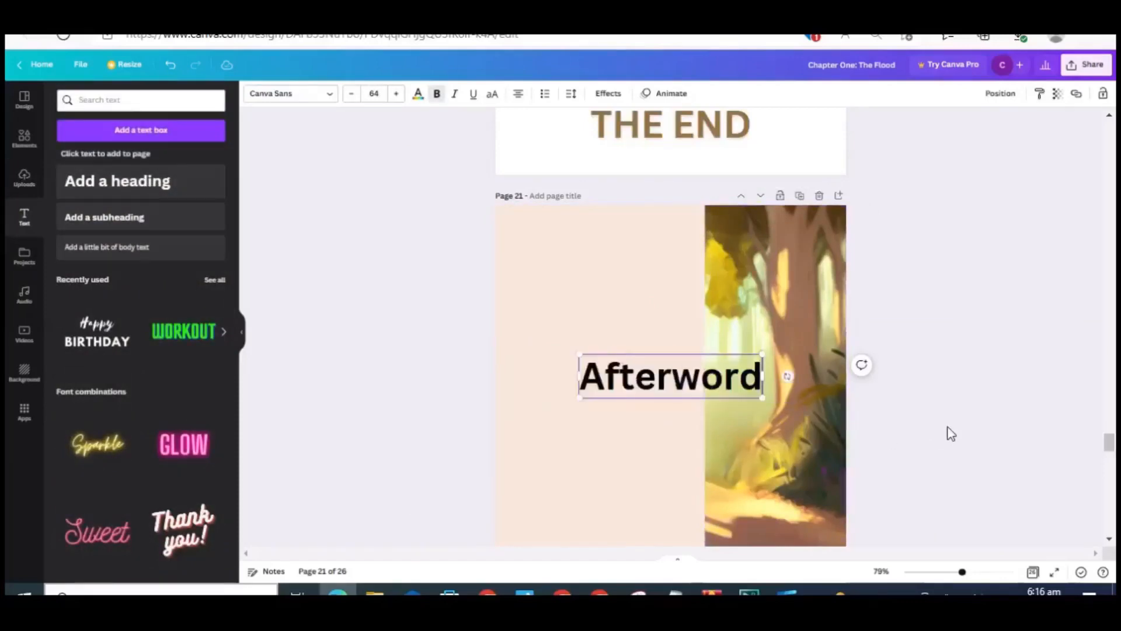
{"action": "left_click", "coordinate": [1020, 420]}
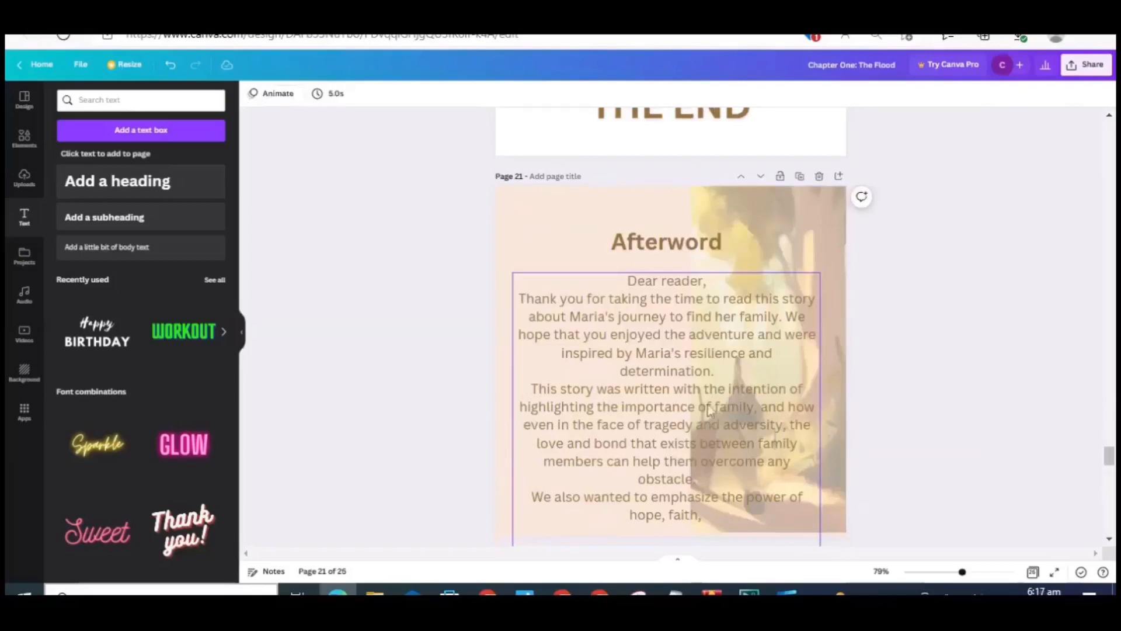
- Shrink the Afterword body text on page 21 to size 22.1 and move it slightly to the right
{"action": "left_click", "coordinate": [798, 313]}
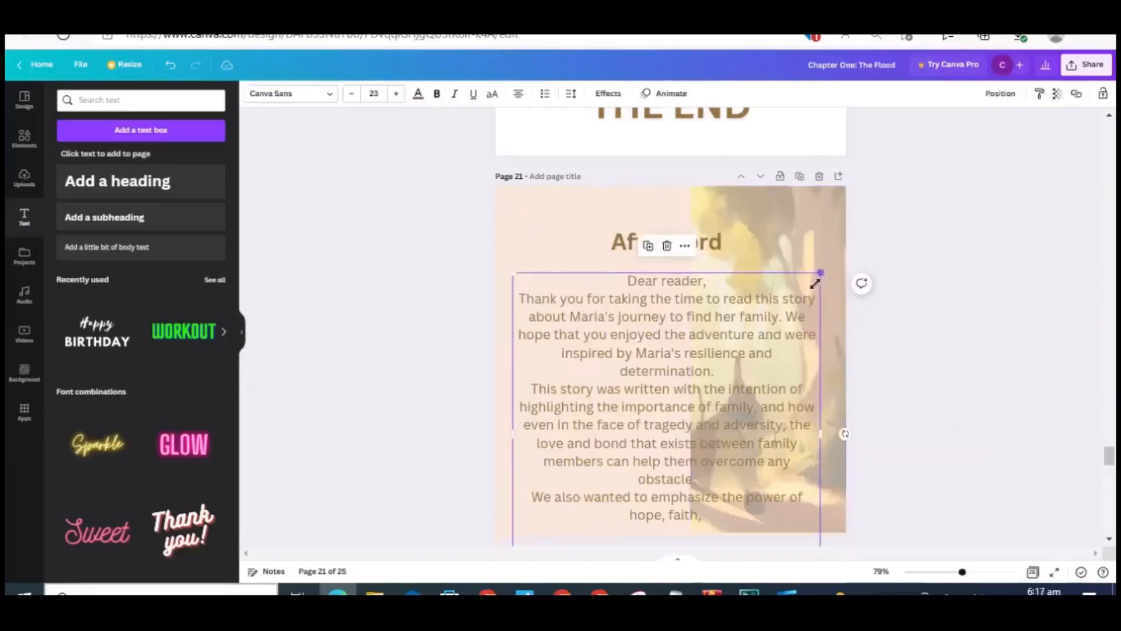
{"action": "left_click_drag", "start_coordinate": [820, 273], "coordinate": [809, 286]}
{"action": "left_click", "coordinate": [880, 384]}
{"action": "mouse_move", "coordinate": [702, 394]}
{"action": "left_mouse_down"}
{"action": "mouse_move", "coordinate": [687, 347]}
{"action": "mouse_move", "coordinate": [707, 355]}
{"action": "mouse_move", "coordinate": [720, 390]}
{"action": "left_mouse_up"}
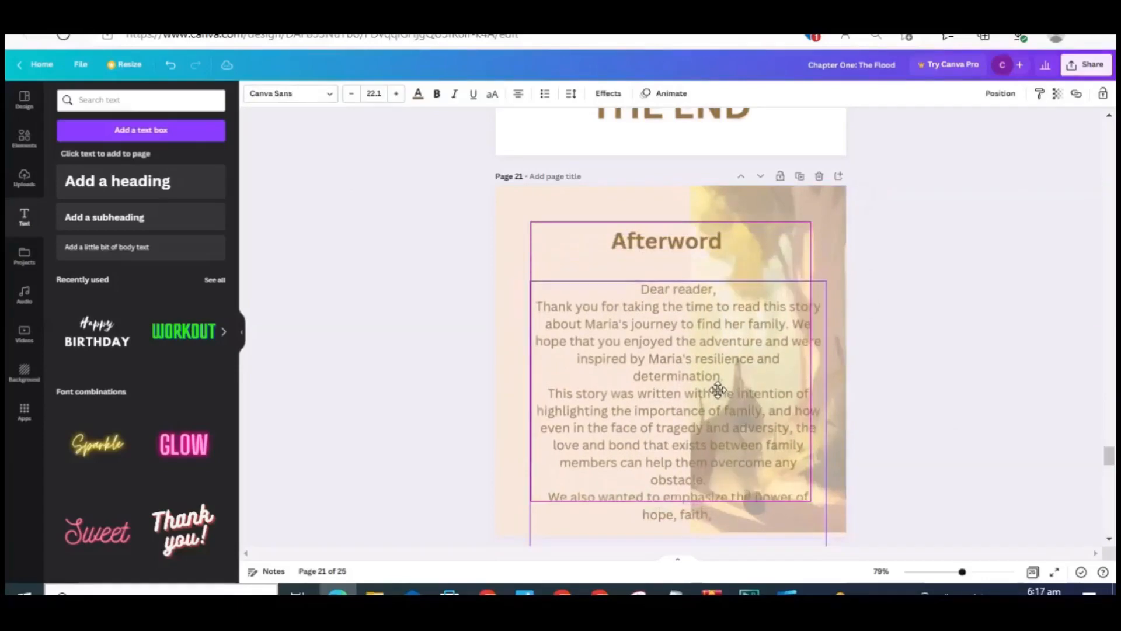
{"action": "left_click", "coordinate": [873, 368]}
- Review the afterword and glossary pages from page 22 to page 24, and look through the whole book from page 1
{"action": "scroll", "coordinate": [999, 386], "scroll_direction": "down", "scroll_amount": 12}
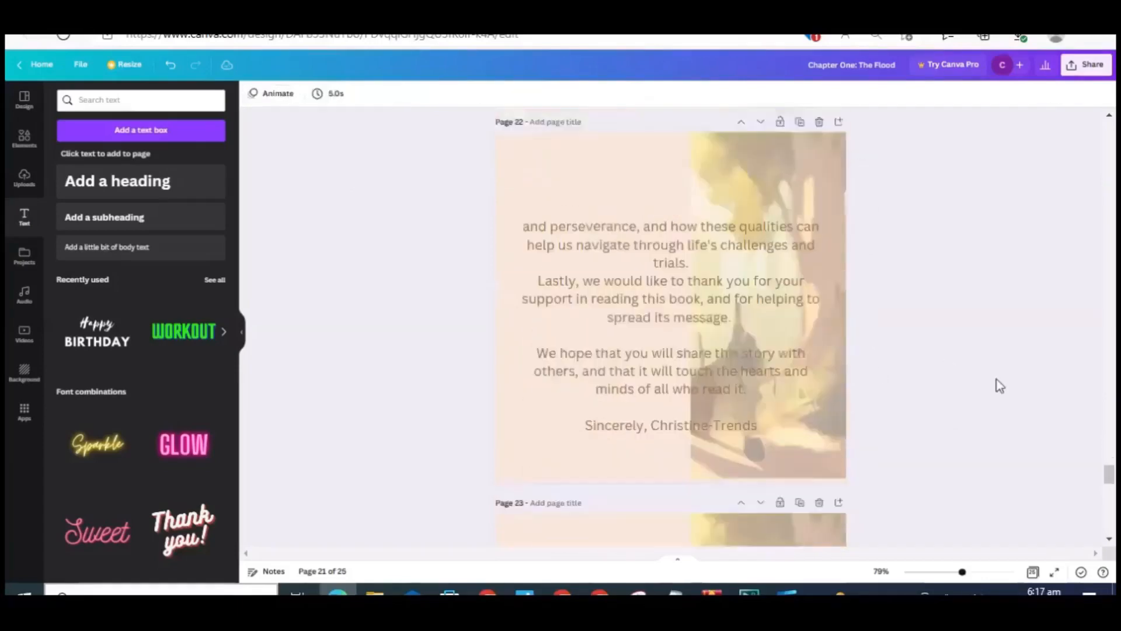
{"action": "scroll", "coordinate": [999, 385], "scroll_direction": "down", "scroll_amount": 3}
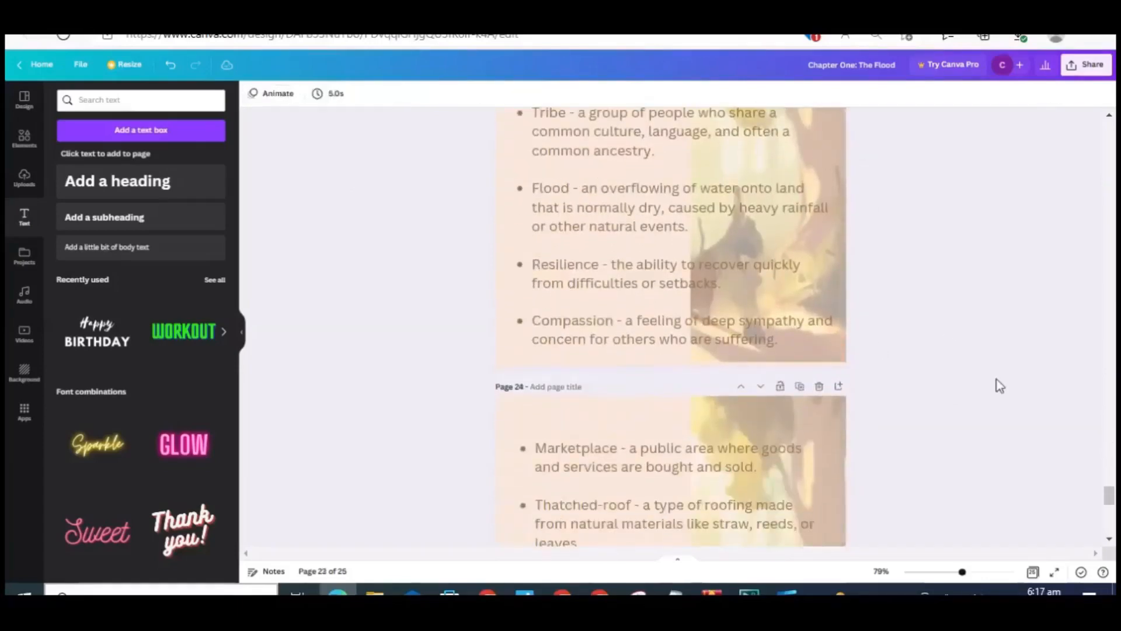
{"action": "scroll", "coordinate": [999, 386], "scroll_direction": "up", "scroll_amount": 6}
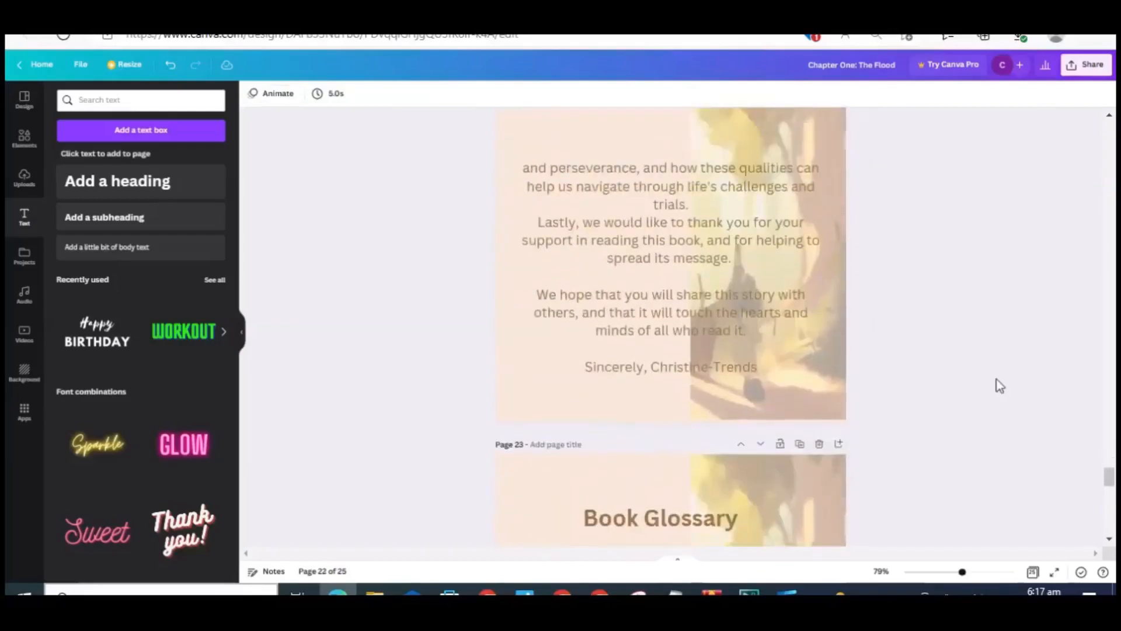
{"action": "left_click_drag", "start_coordinate": [1111, 488], "coordinate": [1110, 125]}
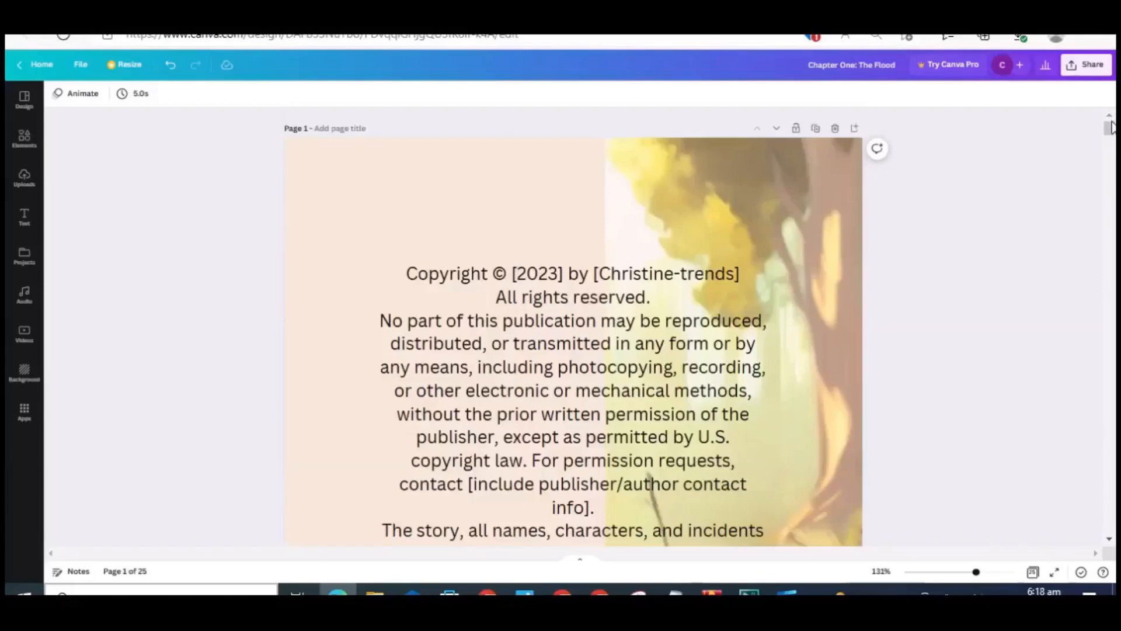
{"action": "left_click_drag", "start_coordinate": [1111, 127], "coordinate": [1105, 528]}
{"action": "left_click_drag", "start_coordinate": [1116, 170], "coordinate": [1113, 127]}
{"action": "left_click_drag", "start_coordinate": [976, 575], "coordinate": [960, 573]}
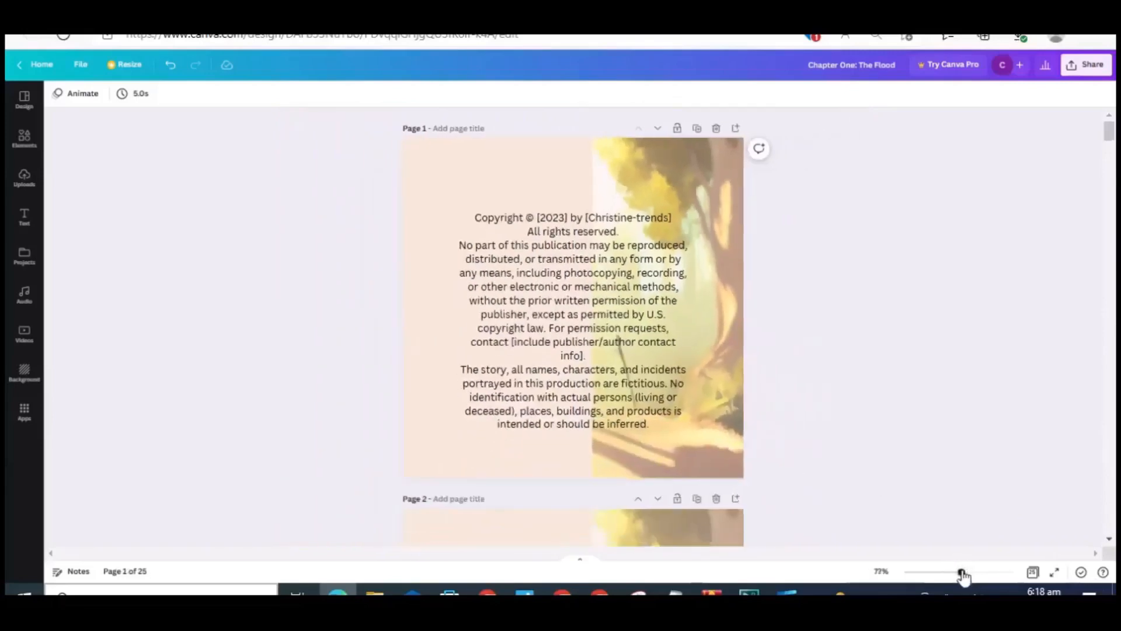
- Choose PDF Print as the download file type for the book, and close the download settings
{"action": "left_click", "coordinate": [1086, 68]}
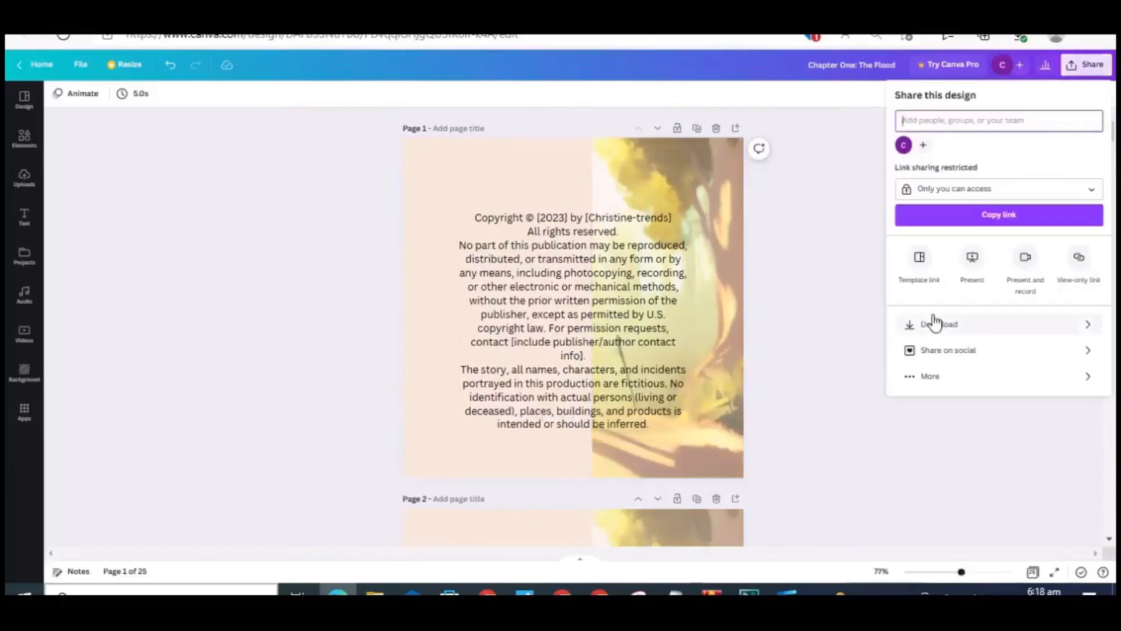
{"action": "left_click", "coordinate": [951, 325]}
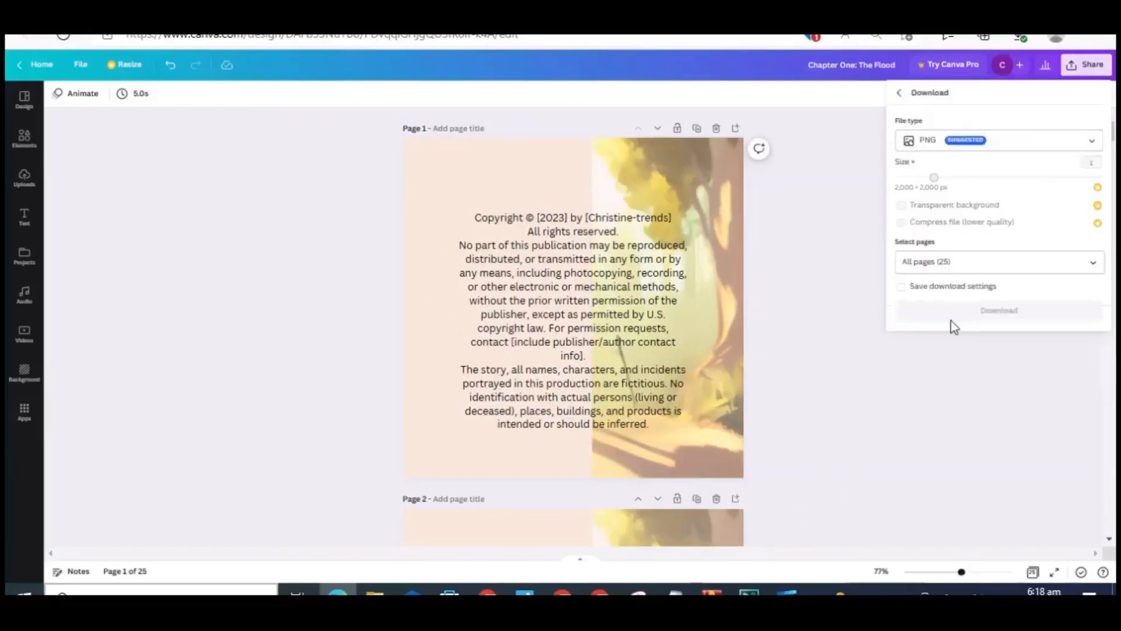
{"action": "left_click", "coordinate": [1087, 143]}
{"action": "left_click", "coordinate": [980, 259]}
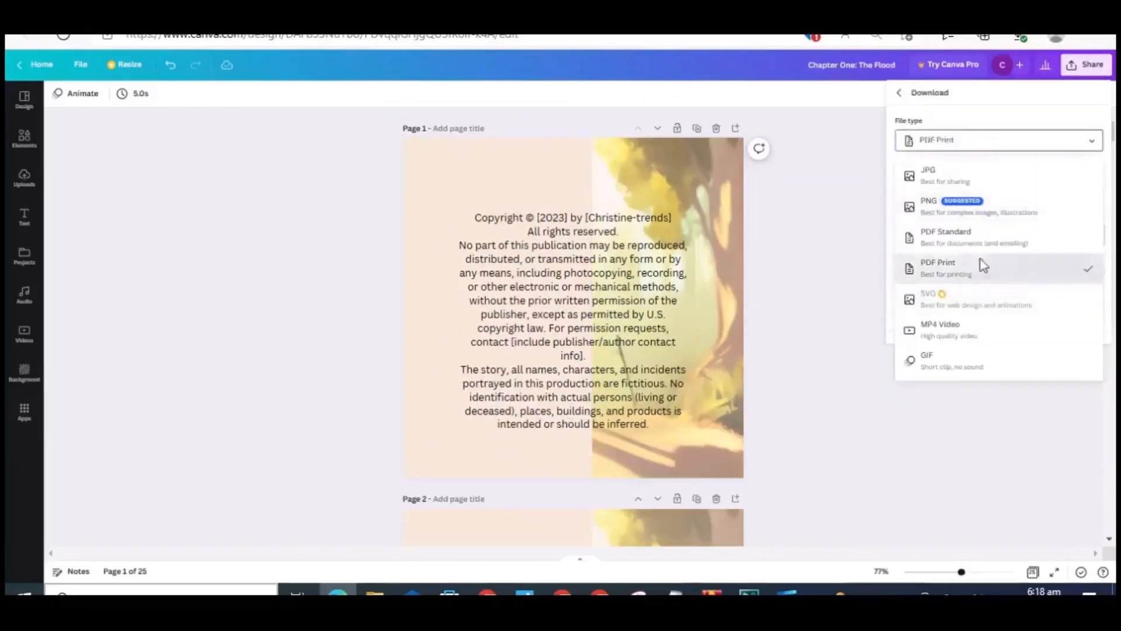
{"action": "left_click", "coordinate": [838, 213]}
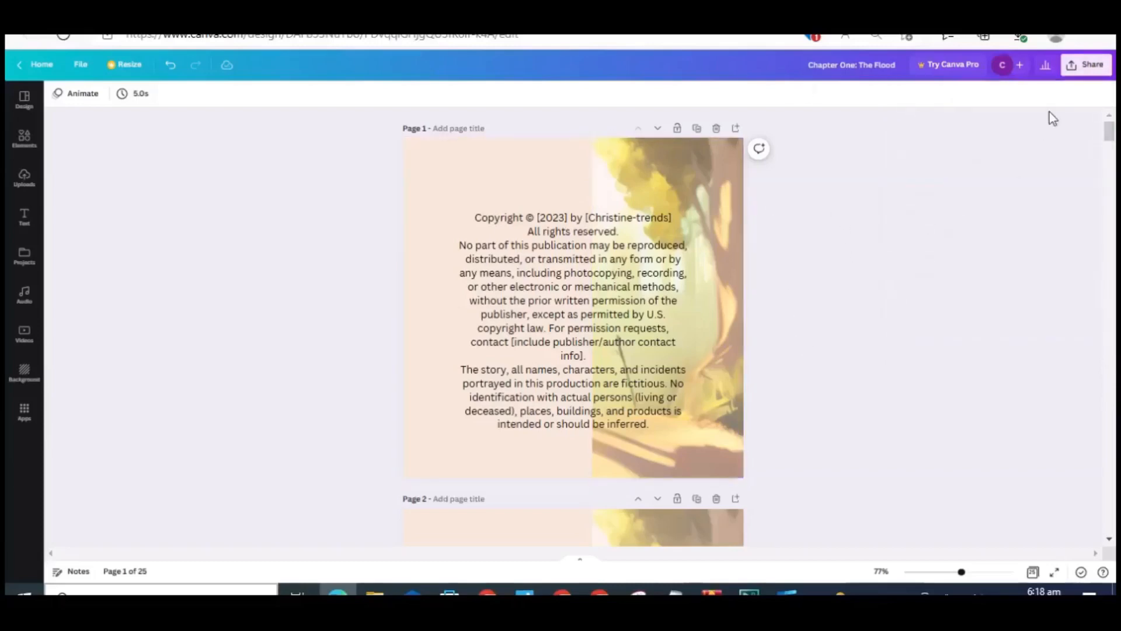